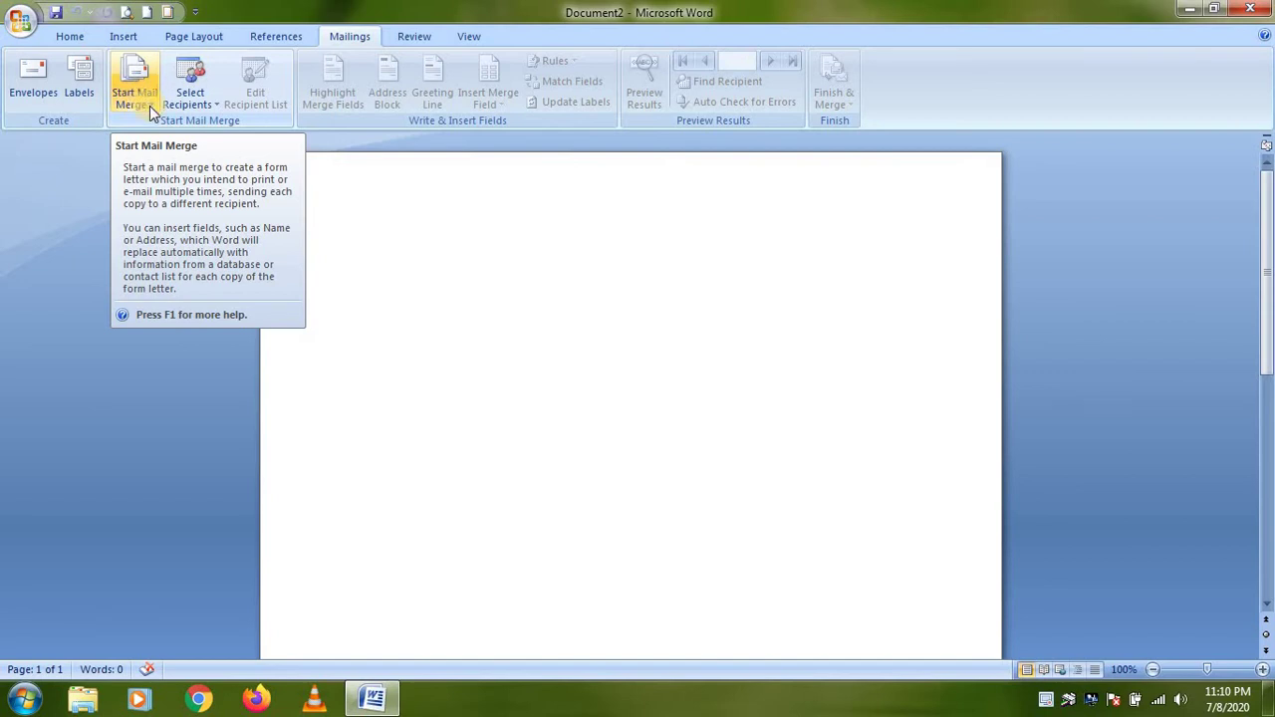
- Choose Letters from the Start Mail Merge list on the Mailings tab
{"action": "left_click", "coordinate": [150, 103]}
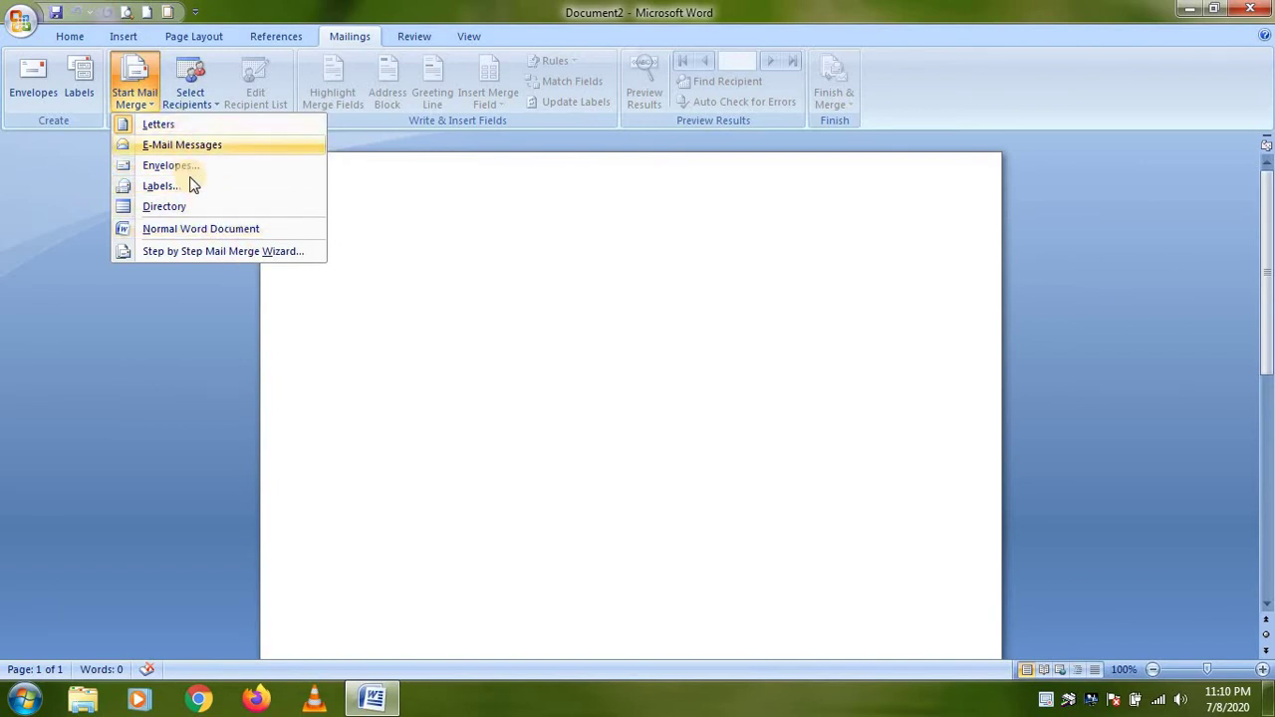
{"action": "left_click", "coordinate": [171, 126]}
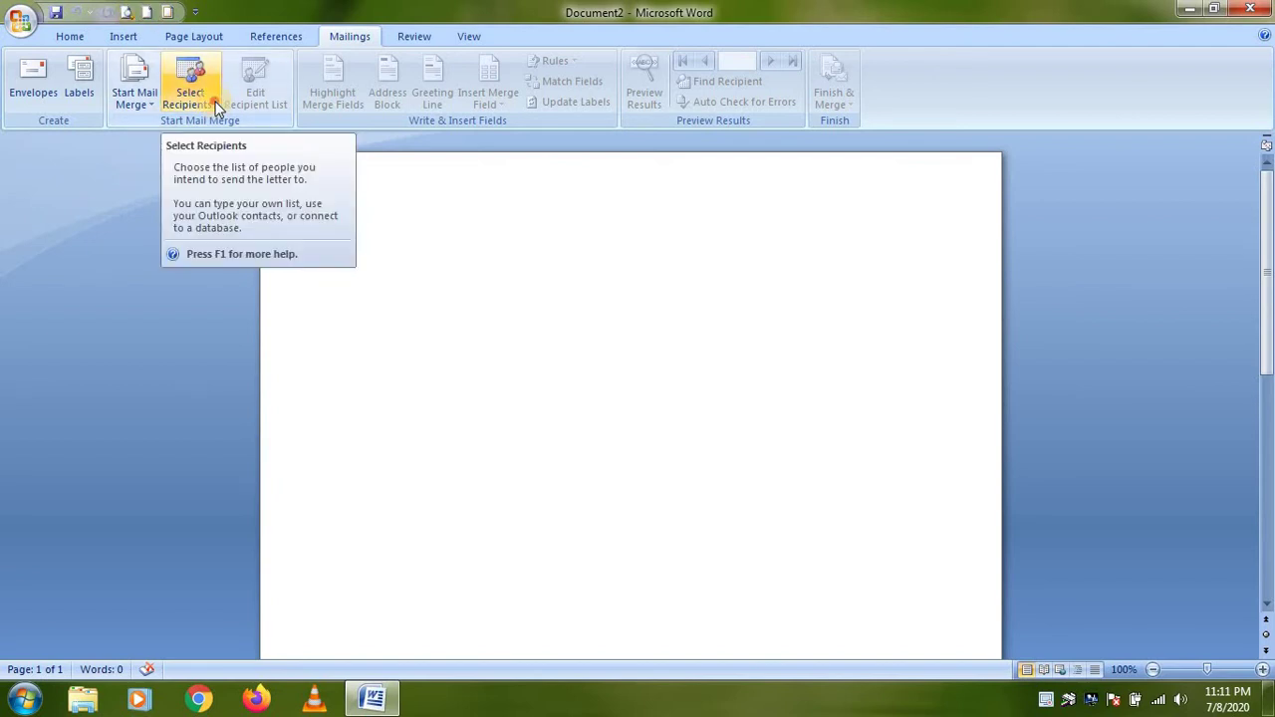
- Choose Type New List under Select Recipients to open an empty New Address List
{"action": "left_click", "coordinate": [216, 107]}
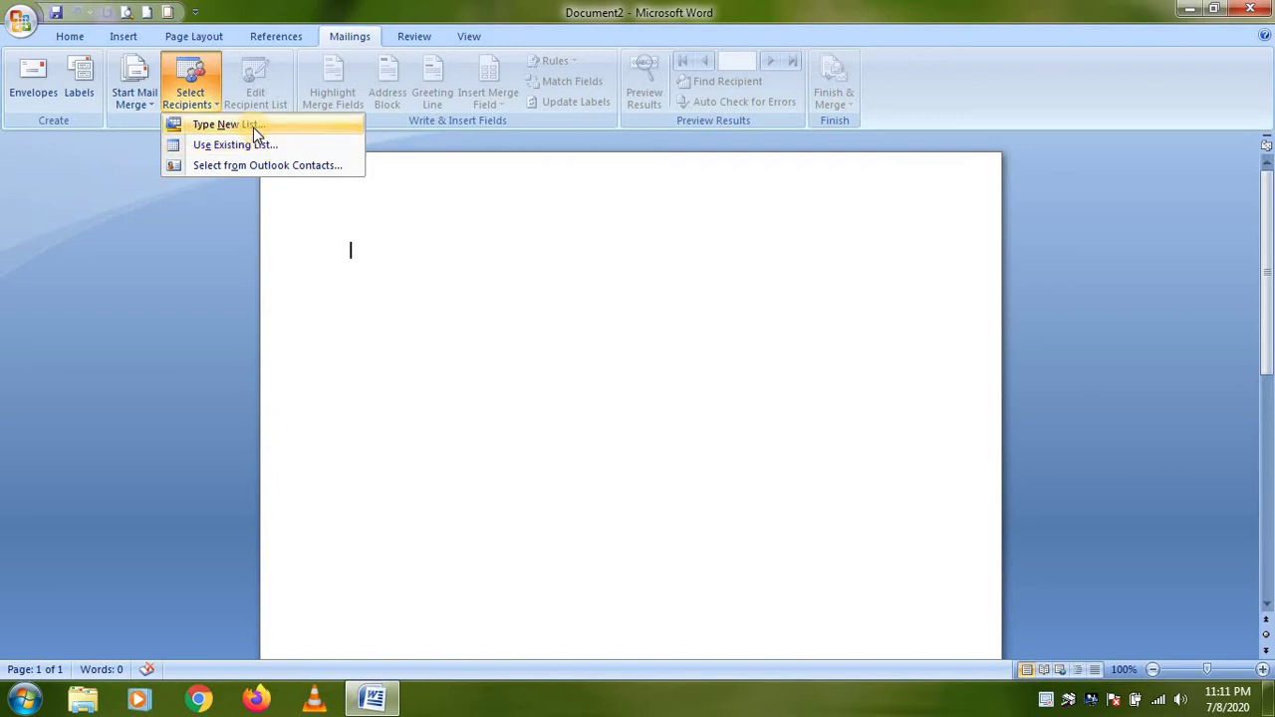
{"action": "left_click", "coordinate": [259, 128]}
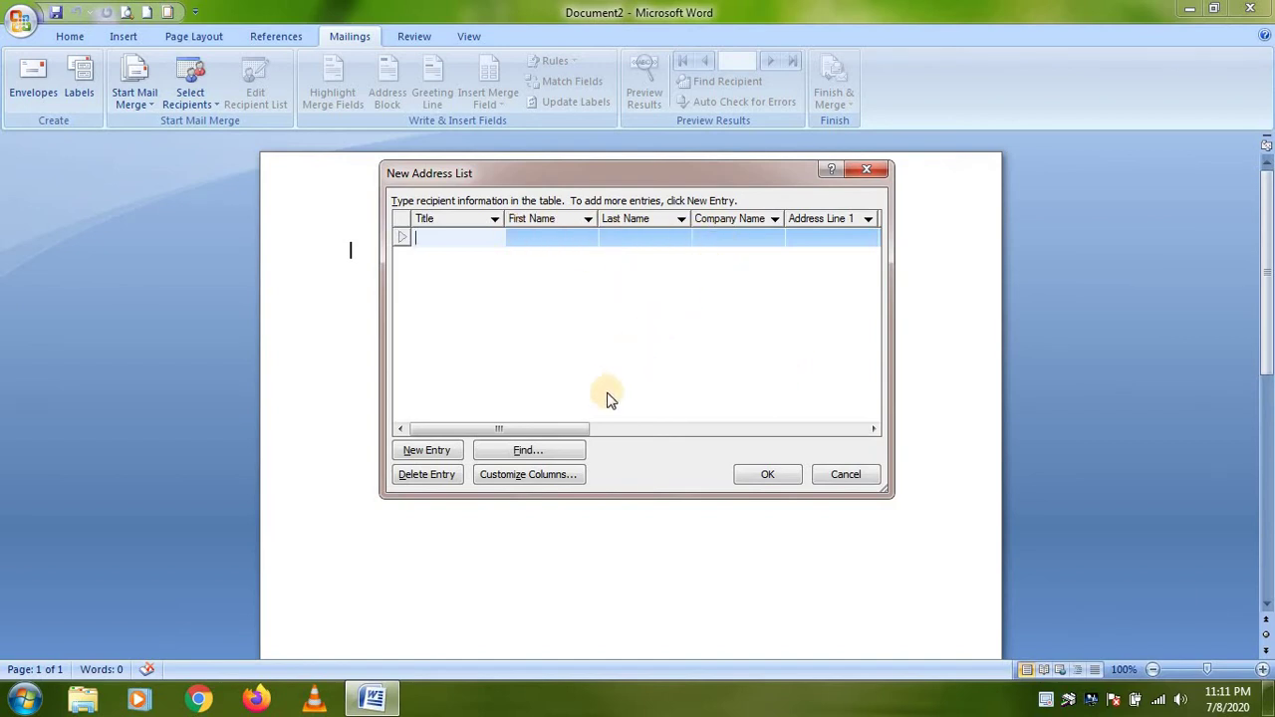
- In Customize Columns, delete the Country or Region and Title fields, confirming each removal
{"action": "left_click", "coordinate": [526, 478]}
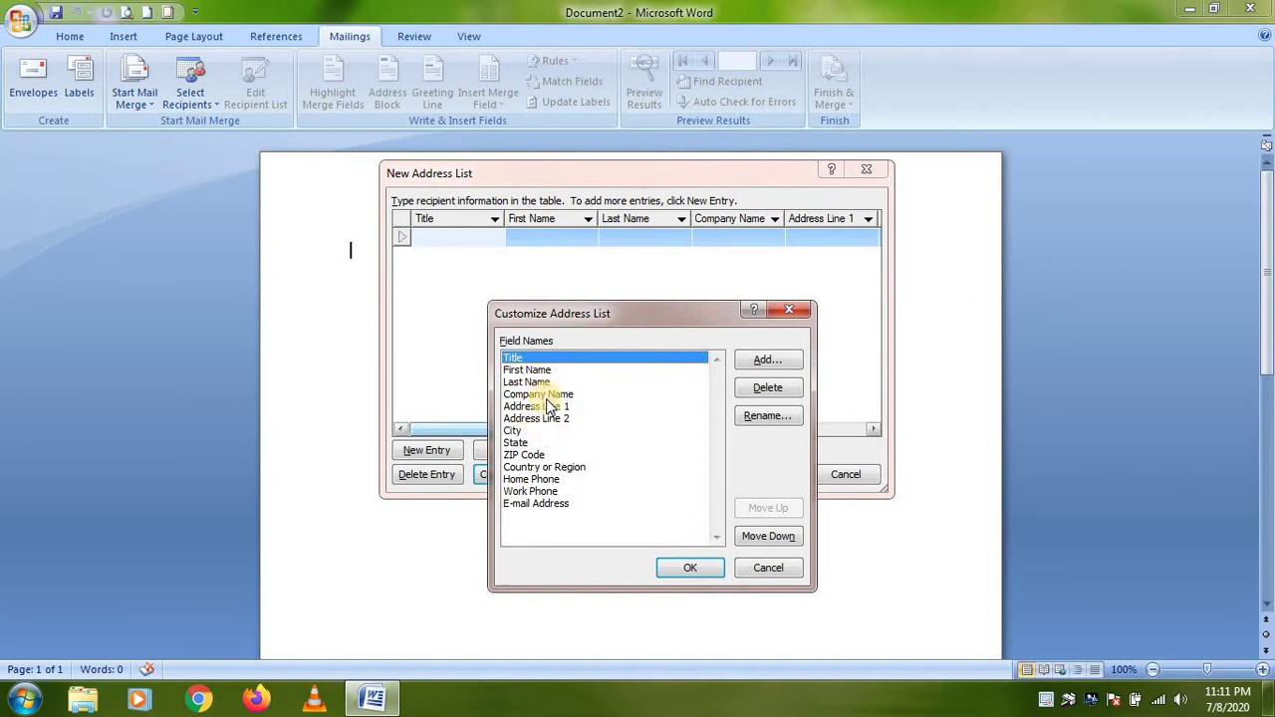
{"action": "left_click", "coordinate": [550, 468]}
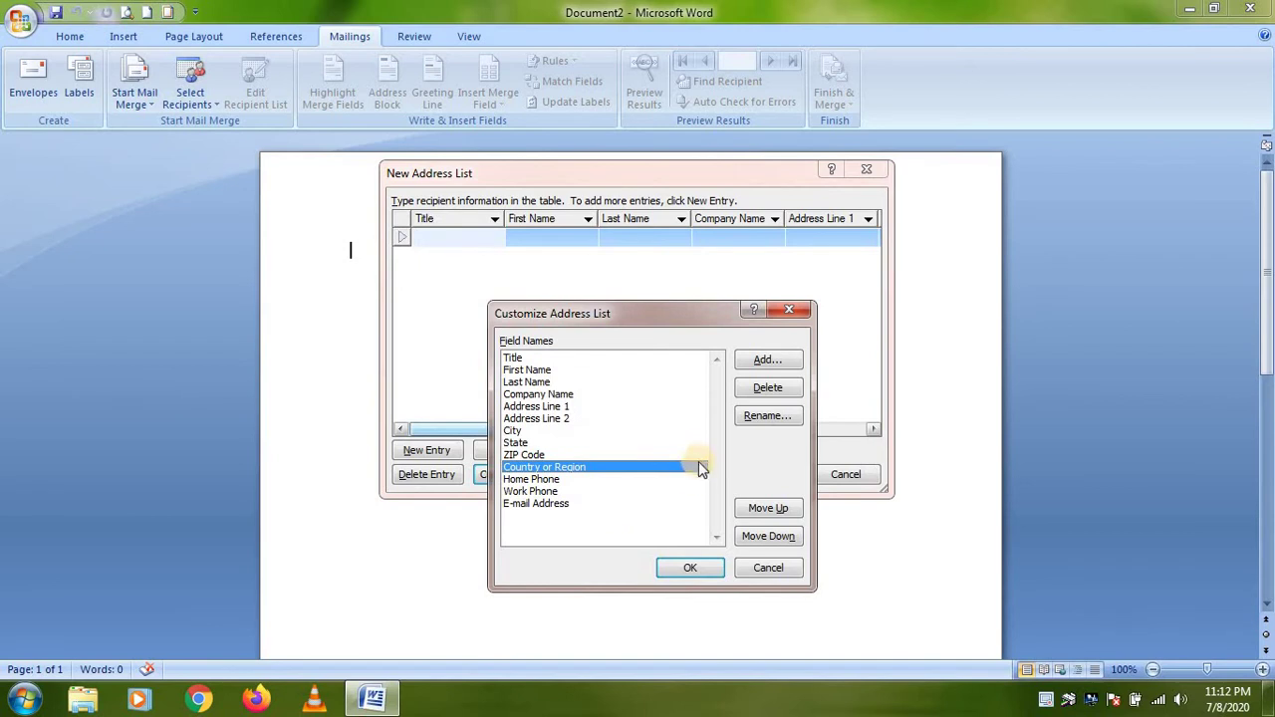
{"action": "left_click", "coordinate": [769, 388]}
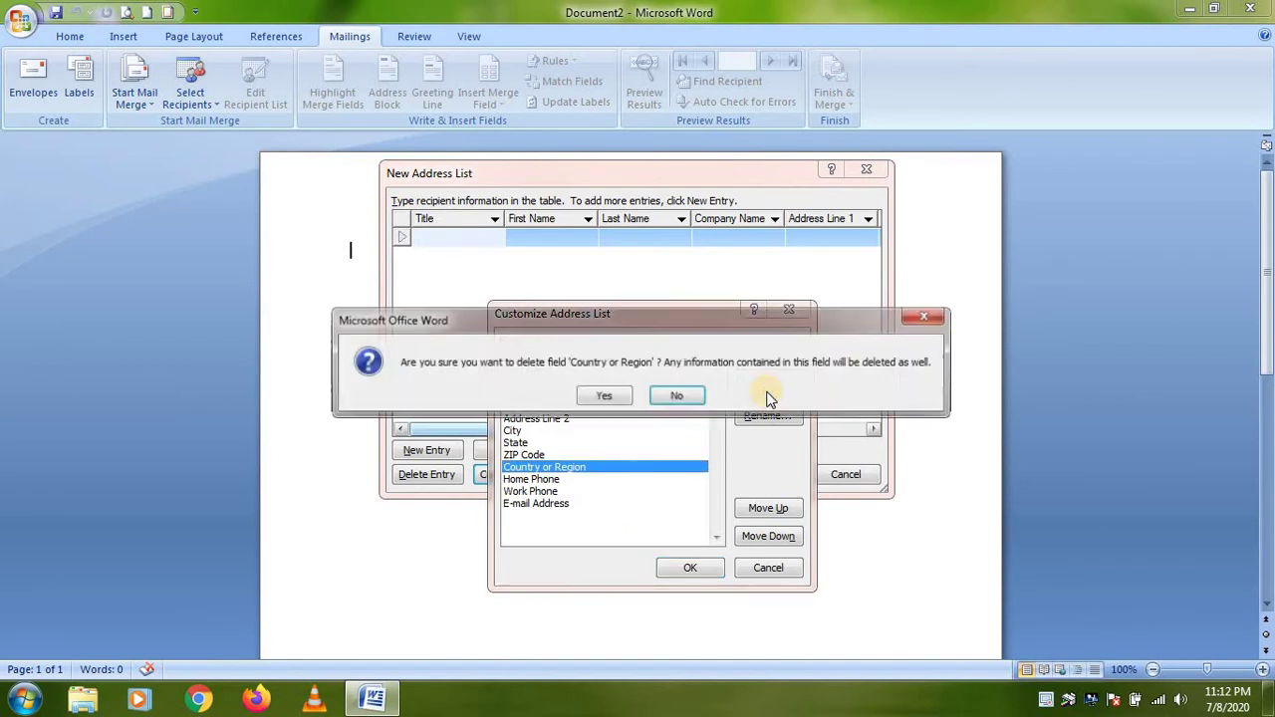
{"action": "left_click", "coordinate": [604, 397]}
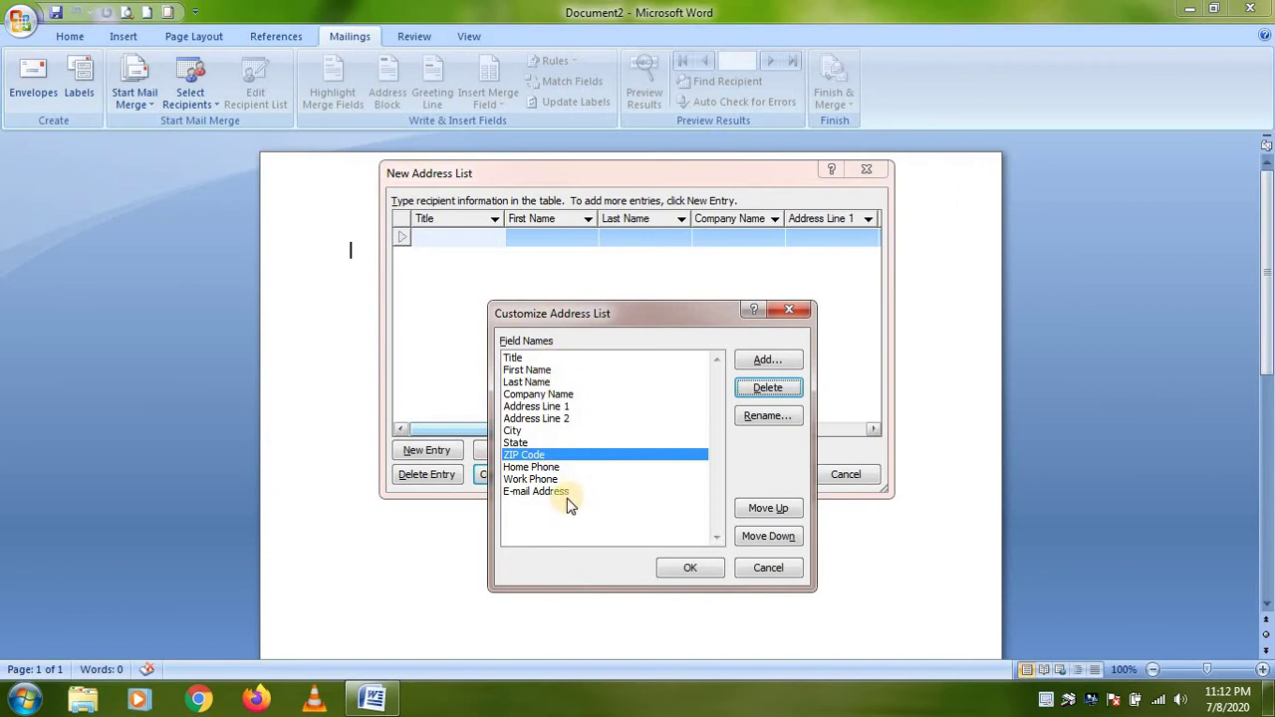
{"action": "left_click", "coordinate": [520, 359]}
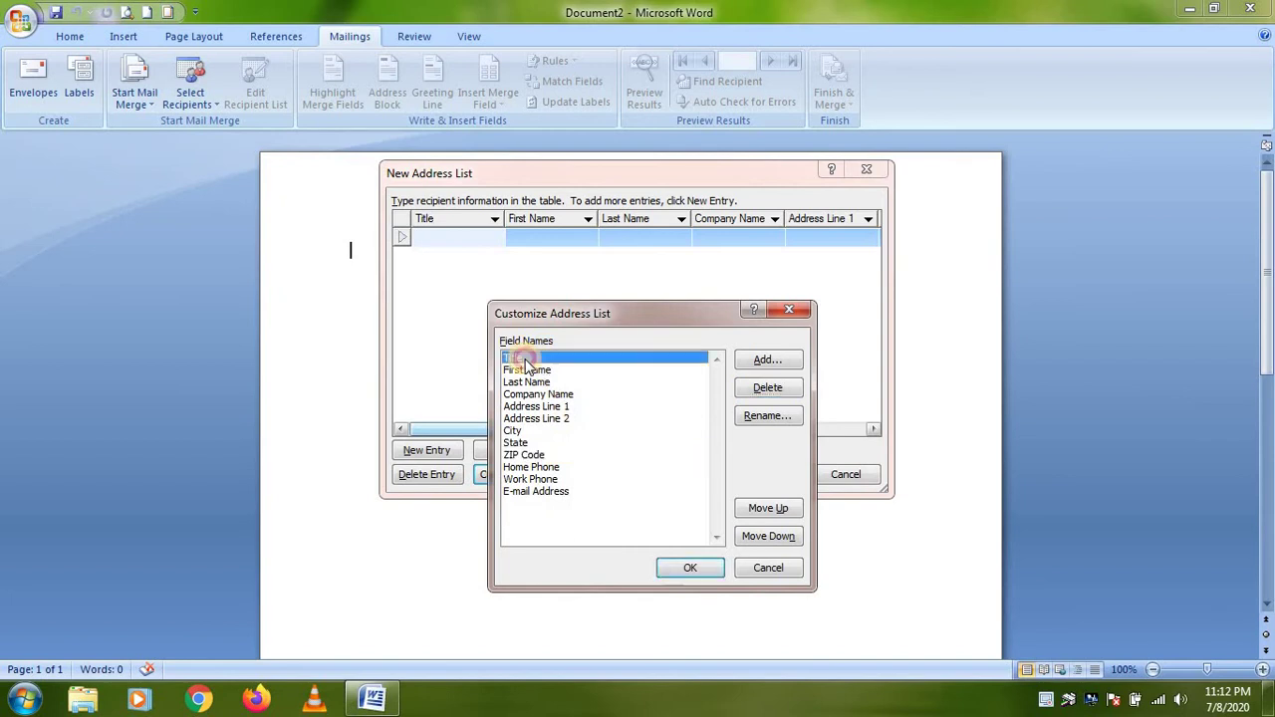
{"action": "left_click", "coordinate": [768, 388]}
{"action": "left_click", "coordinate": [604, 392]}
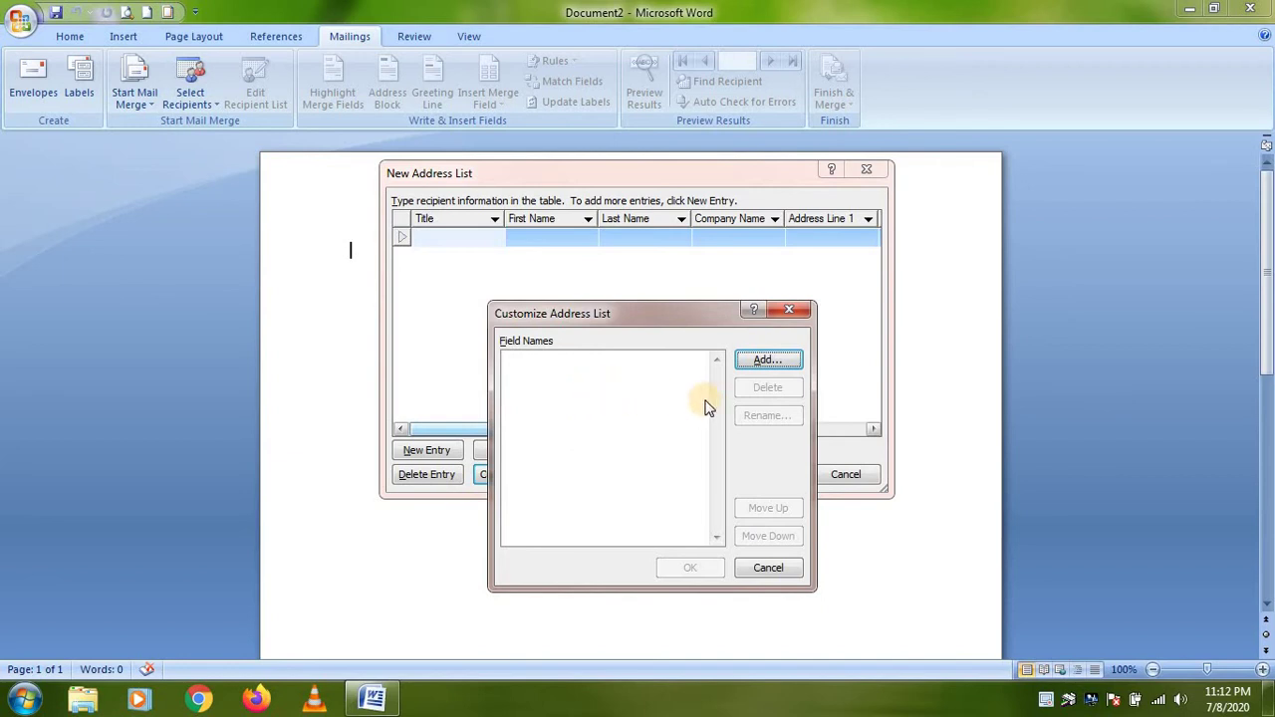
- Add the Name and D No. fields to the address list
{"action": "left_click", "coordinate": [769, 369]}
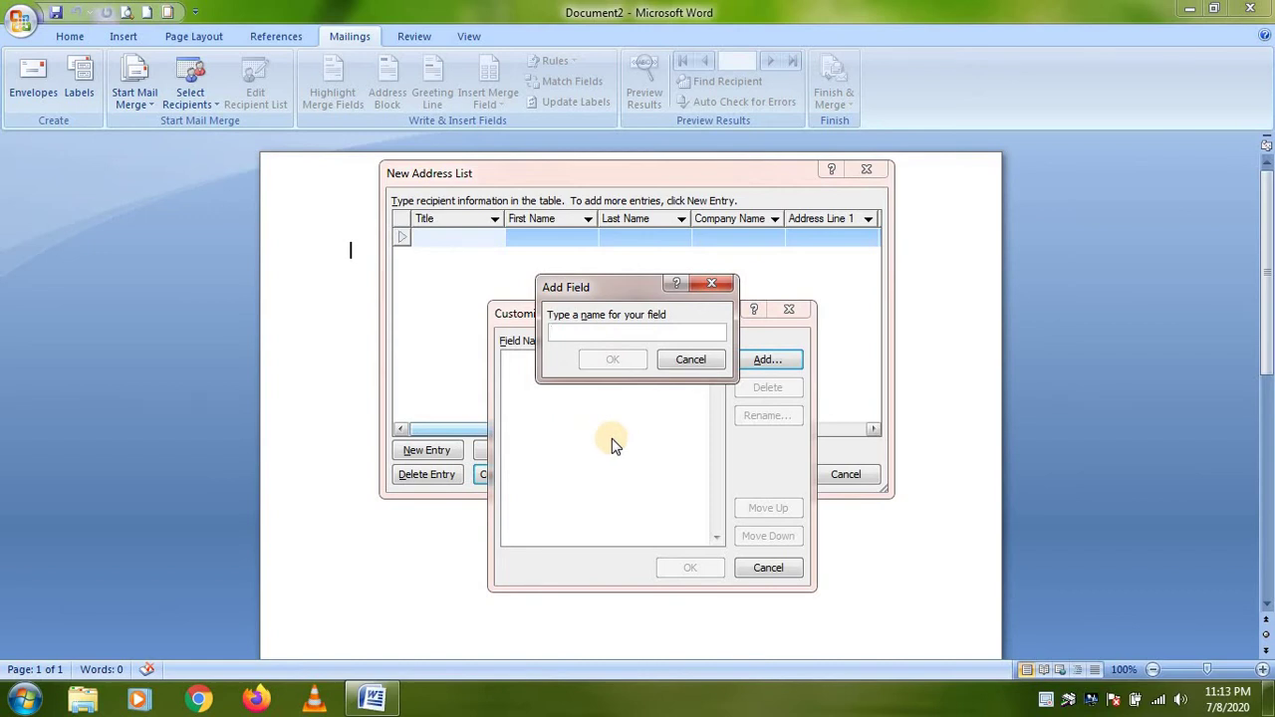
{"action": "type", "text": "Na"}
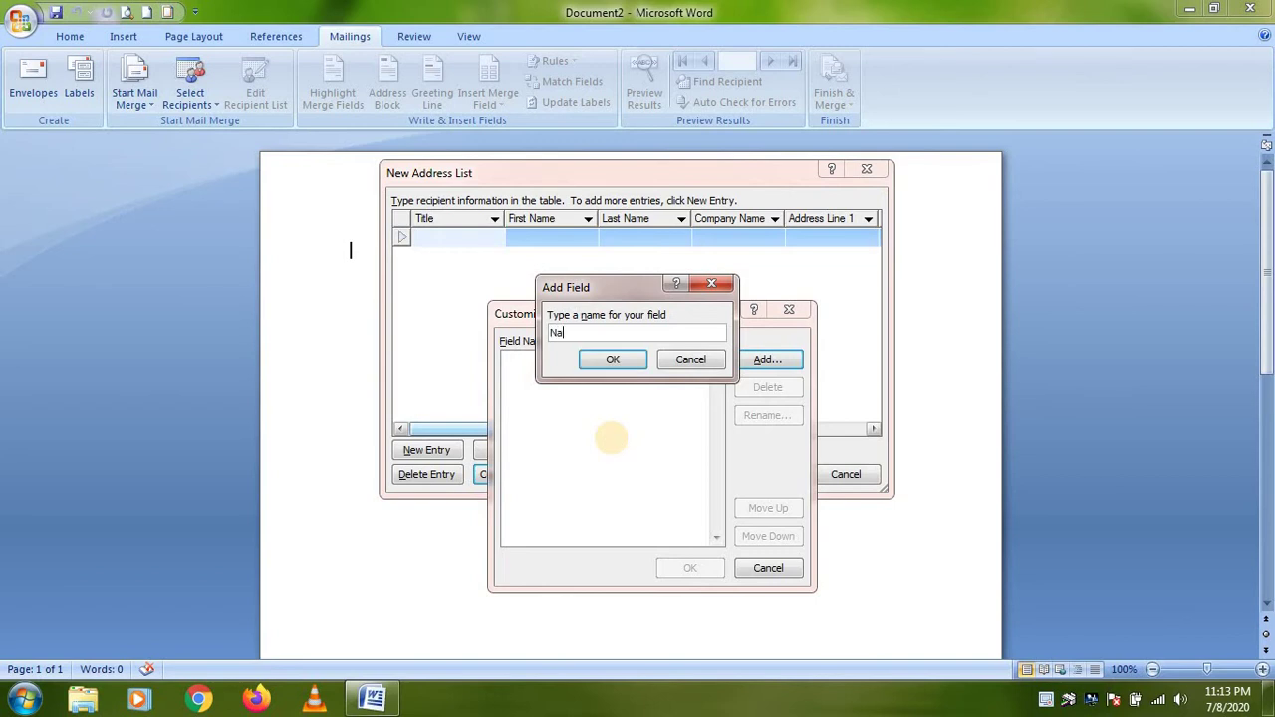
{"action": "type", "text": "me"}
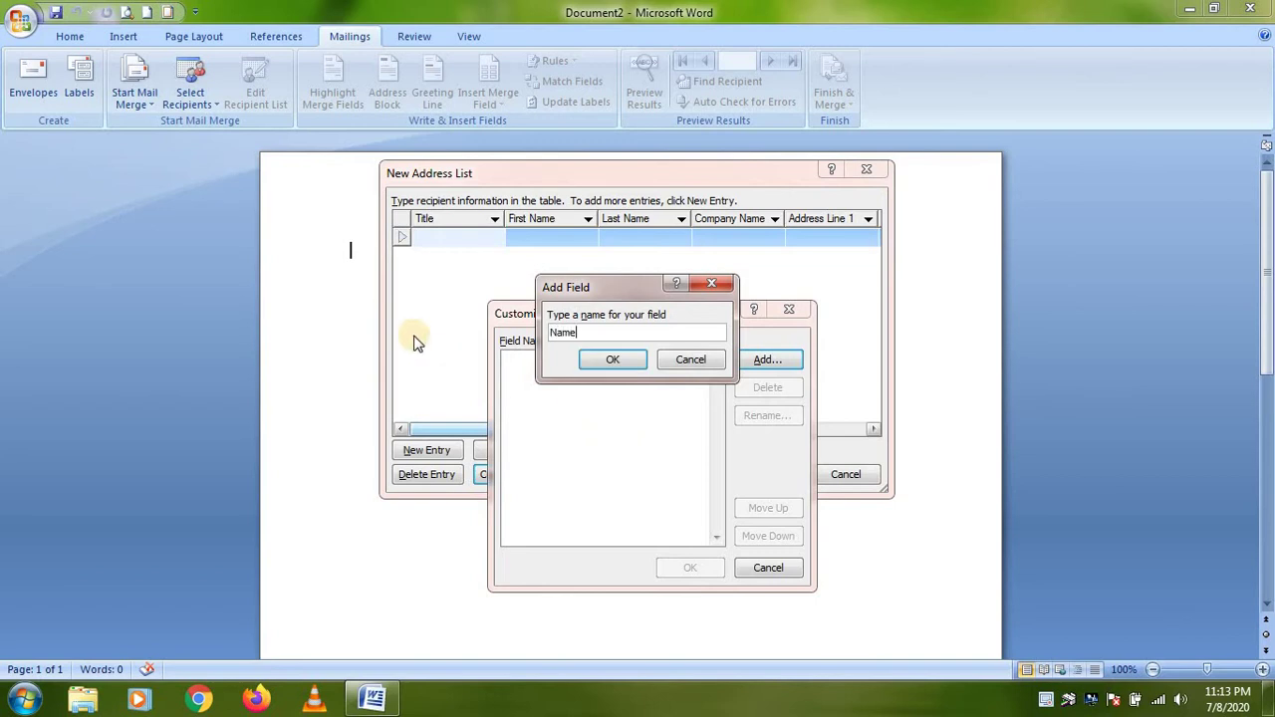
{"action": "left_click", "coordinate": [603, 361]}
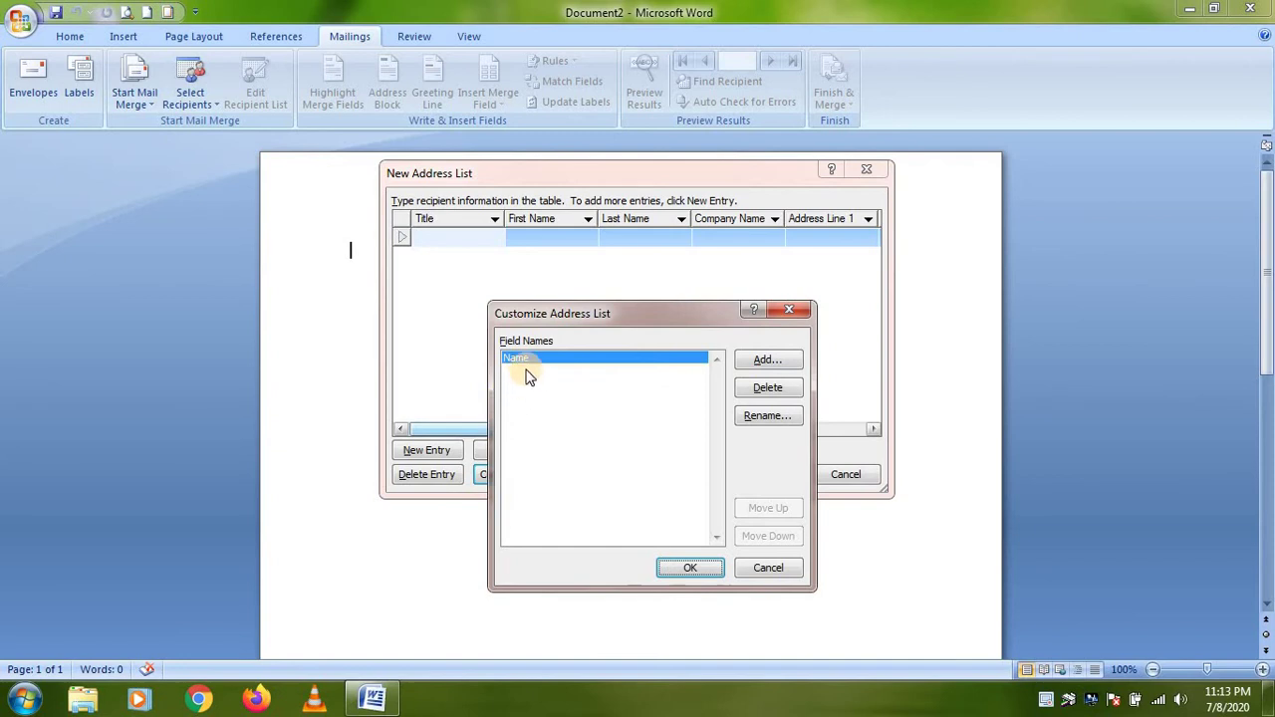
{"action": "left_click", "coordinate": [787, 365]}
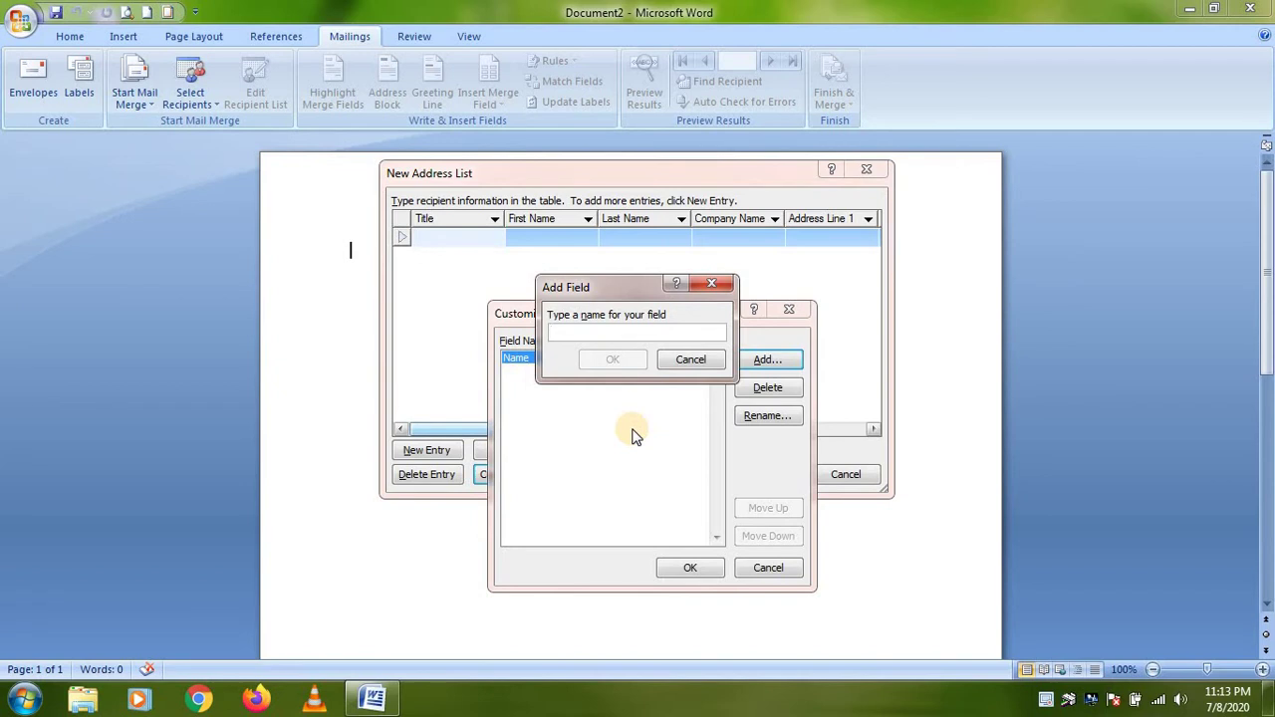
{"action": "type", "text": "D "}
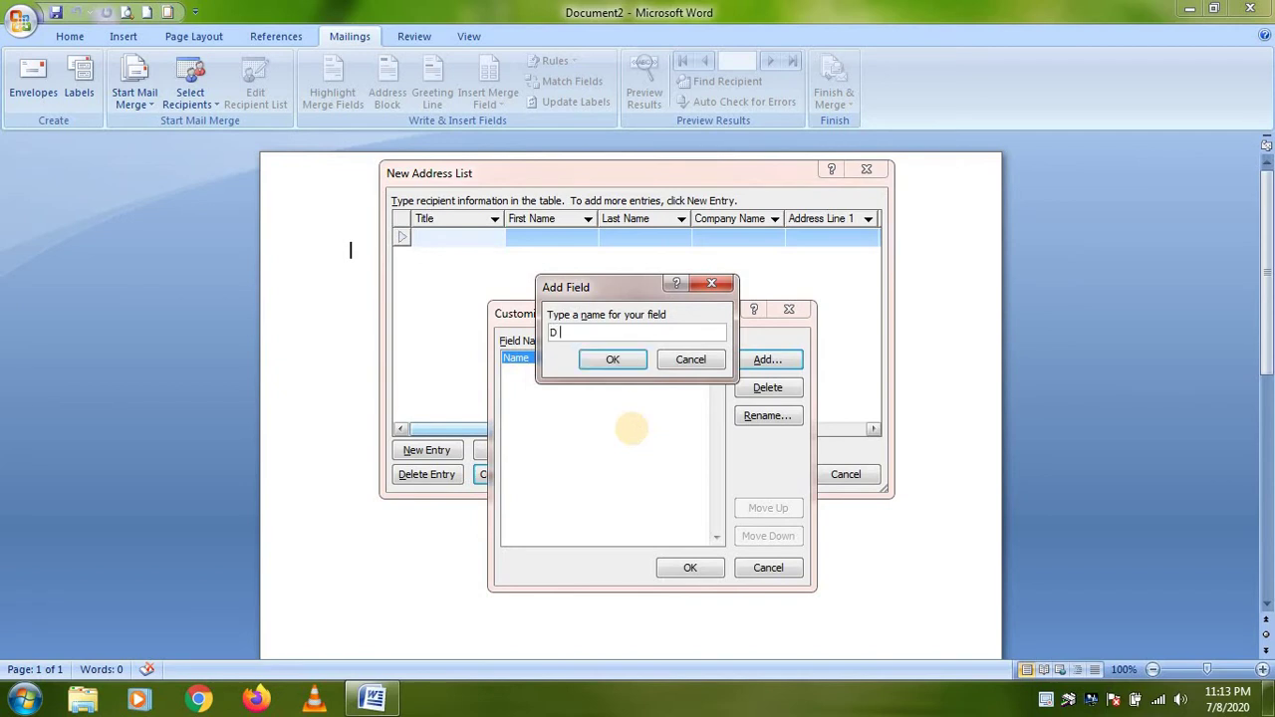
{"action": "type", "text": "No."}
{"action": "left_click", "coordinate": [612, 359]}
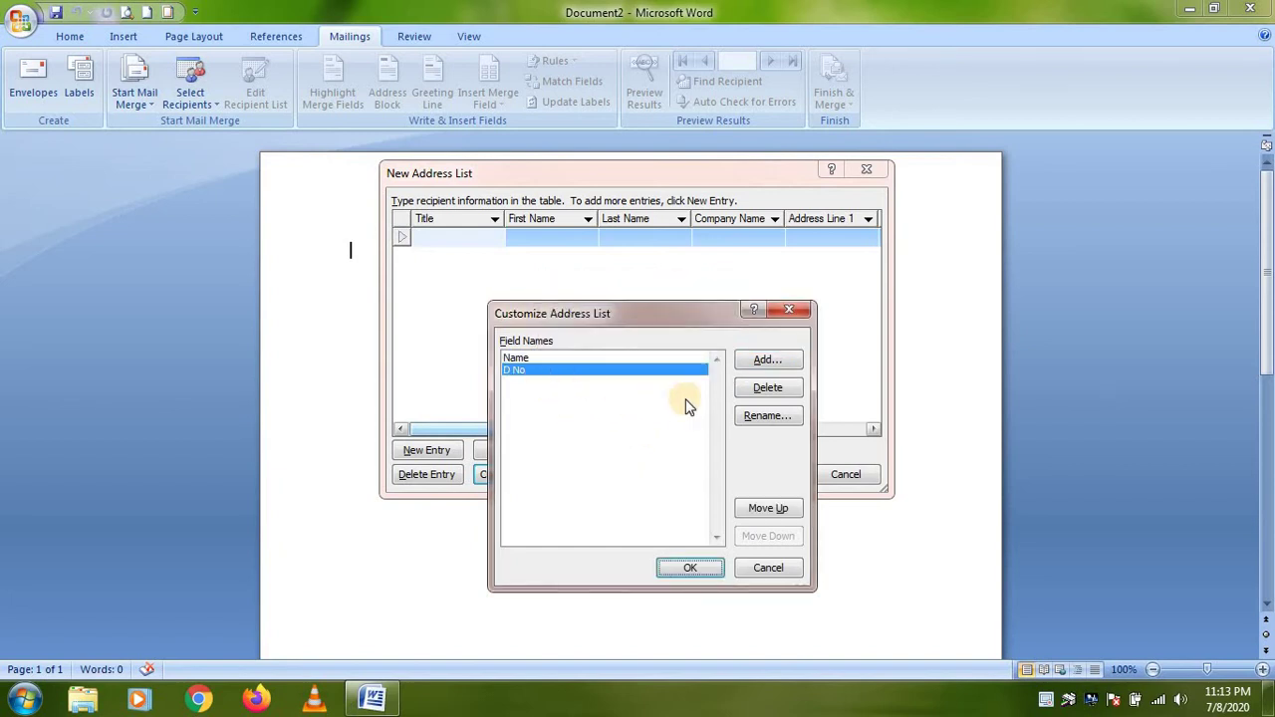
- Add the Place and Pincode fields and apply the new columns
{"action": "left_click", "coordinate": [760, 359]}
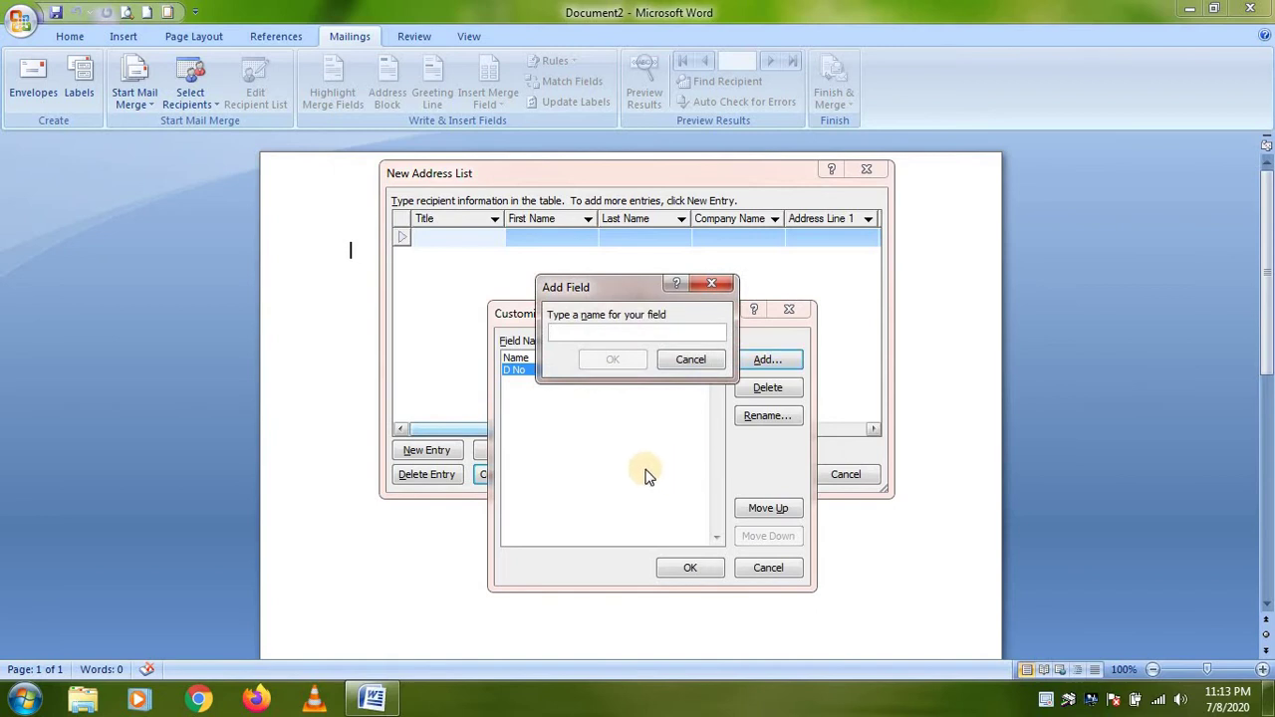
{"action": "type", "text": "Place"}
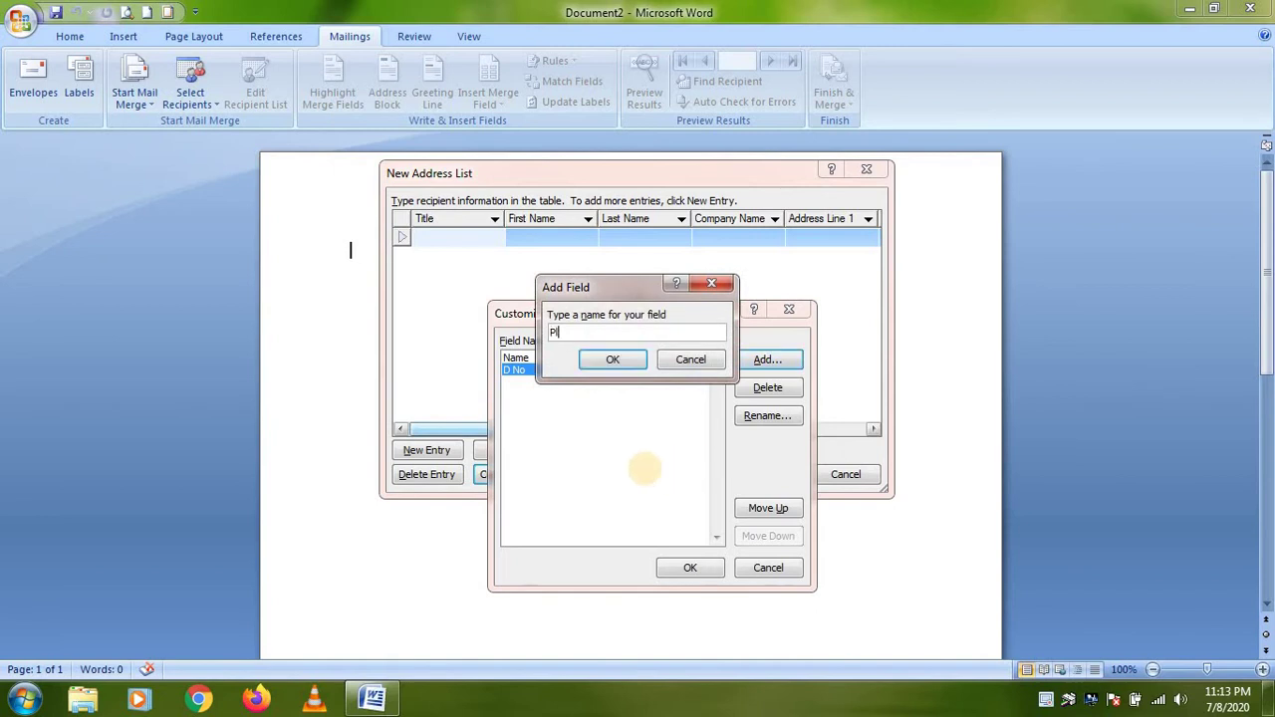
{"action": "left_click", "coordinate": [619, 359]}
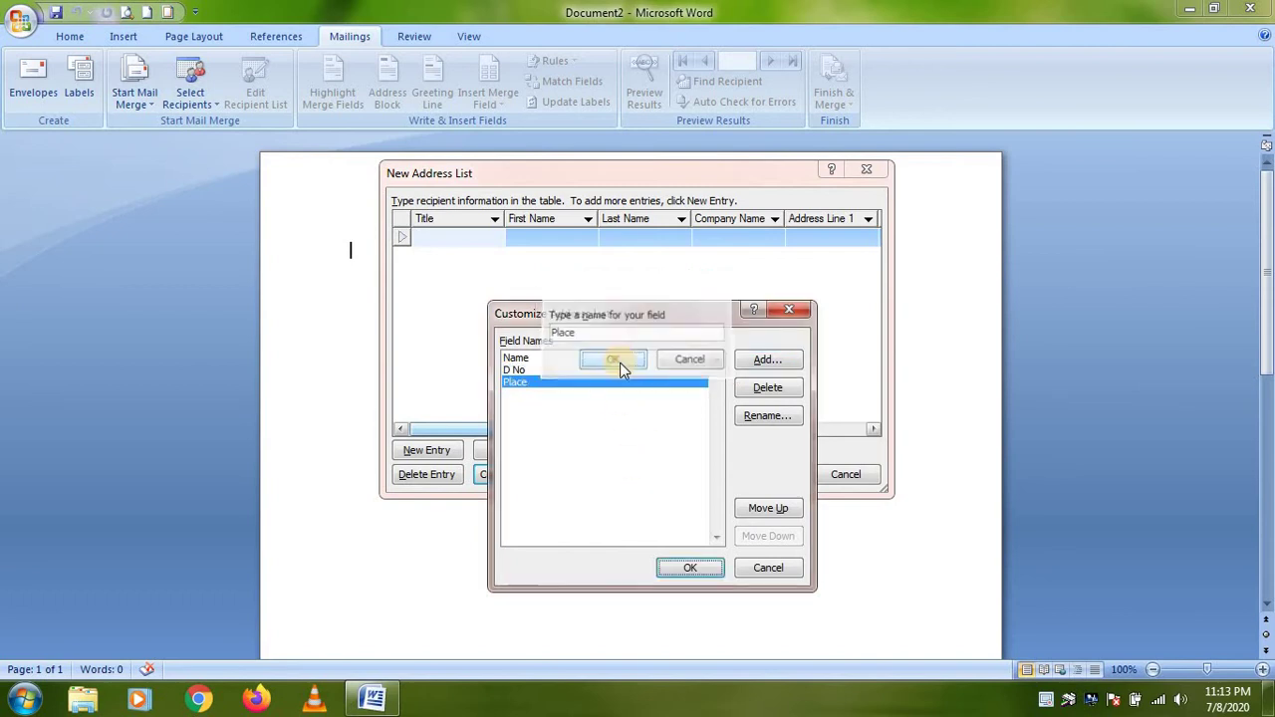
{"action": "left_click", "coordinate": [774, 362]}
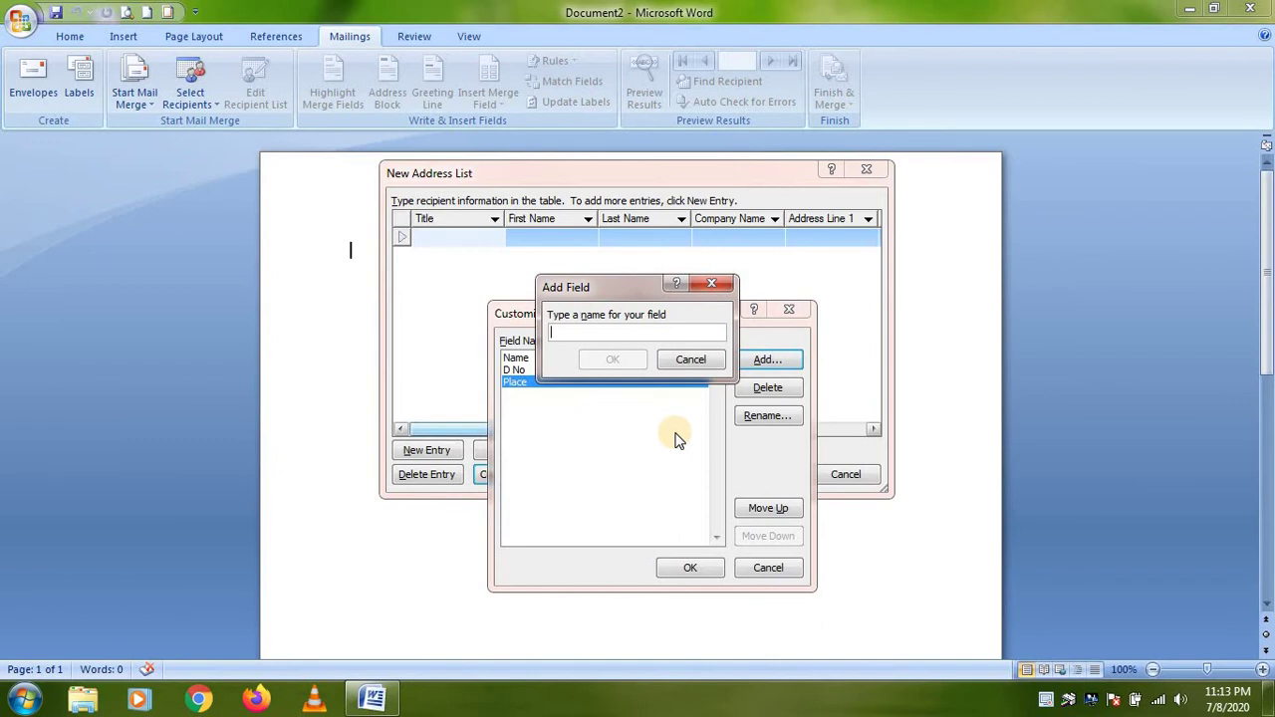
{"action": "type", "text": "Pl"}
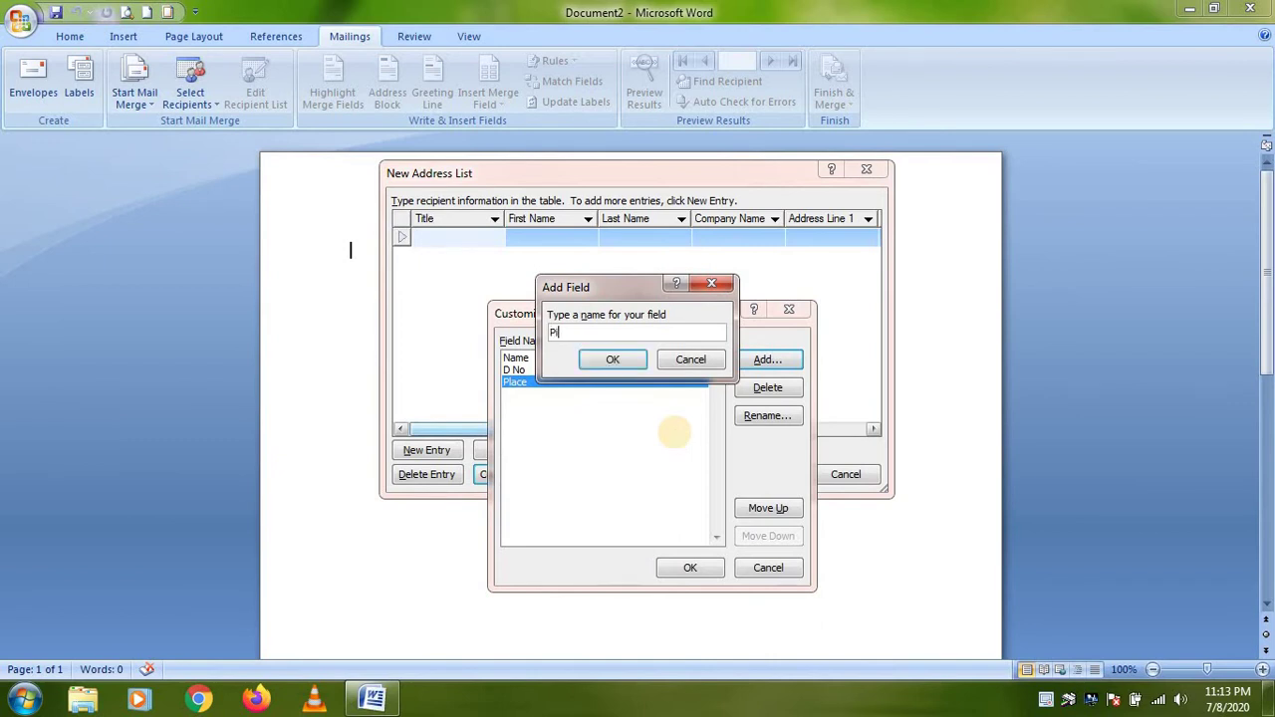
{"action": "type", "text": "n"}
{"action": "type", "text": "de"}
{"action": "left_click", "coordinate": [613, 356]}
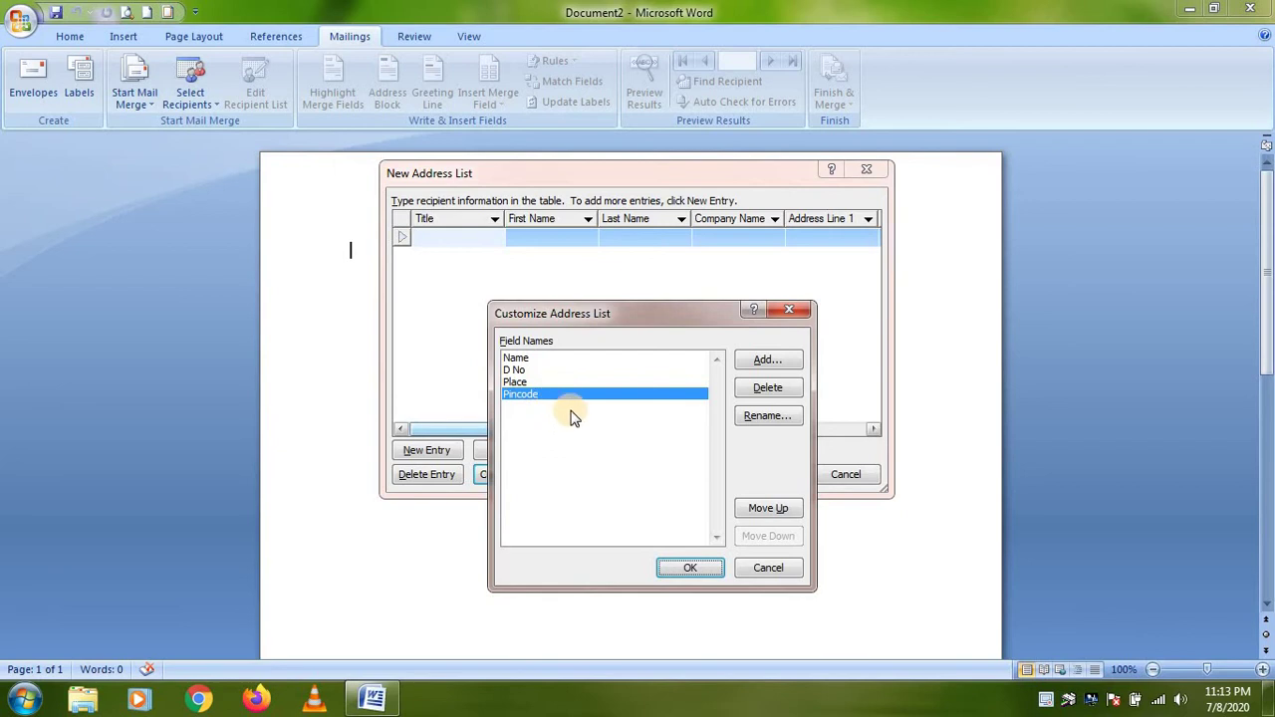
{"action": "left_click", "coordinate": [691, 572]}
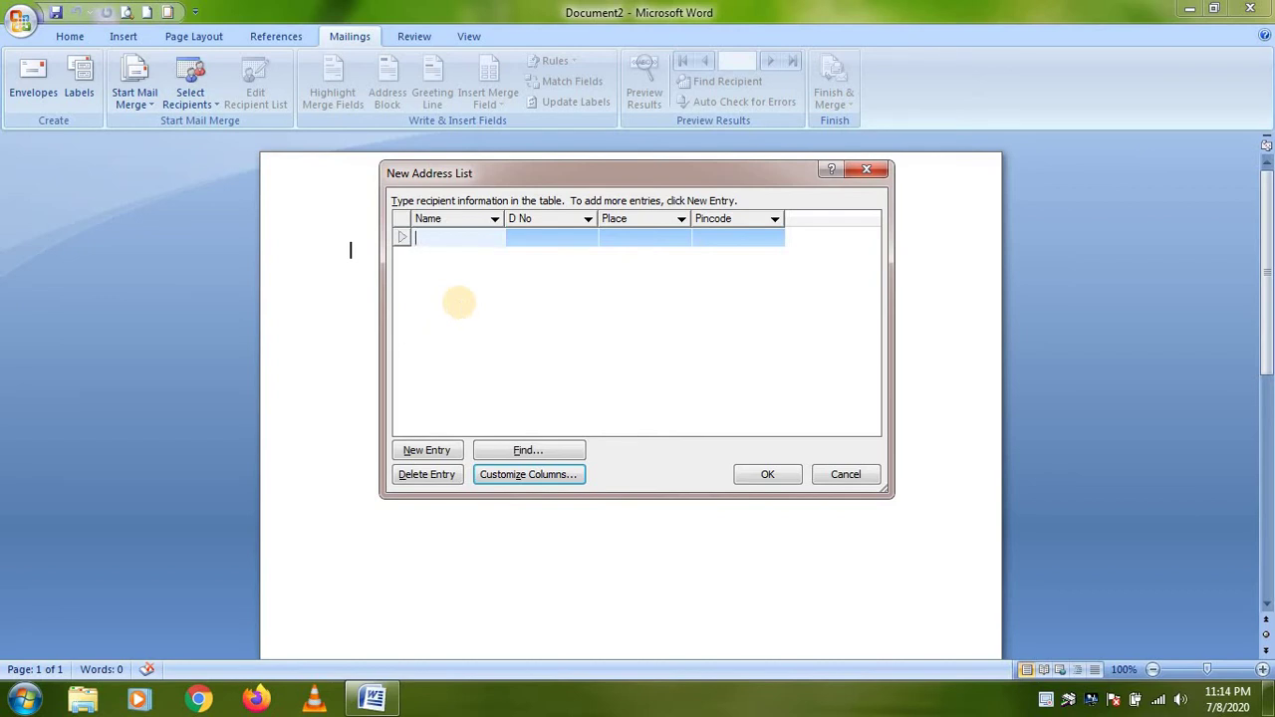
- Enter the first recipient's name, door number, place and pincode, then add a new entry row
{"action": "type", "text": "Rames"}
{"action": "type", "text": "h"}
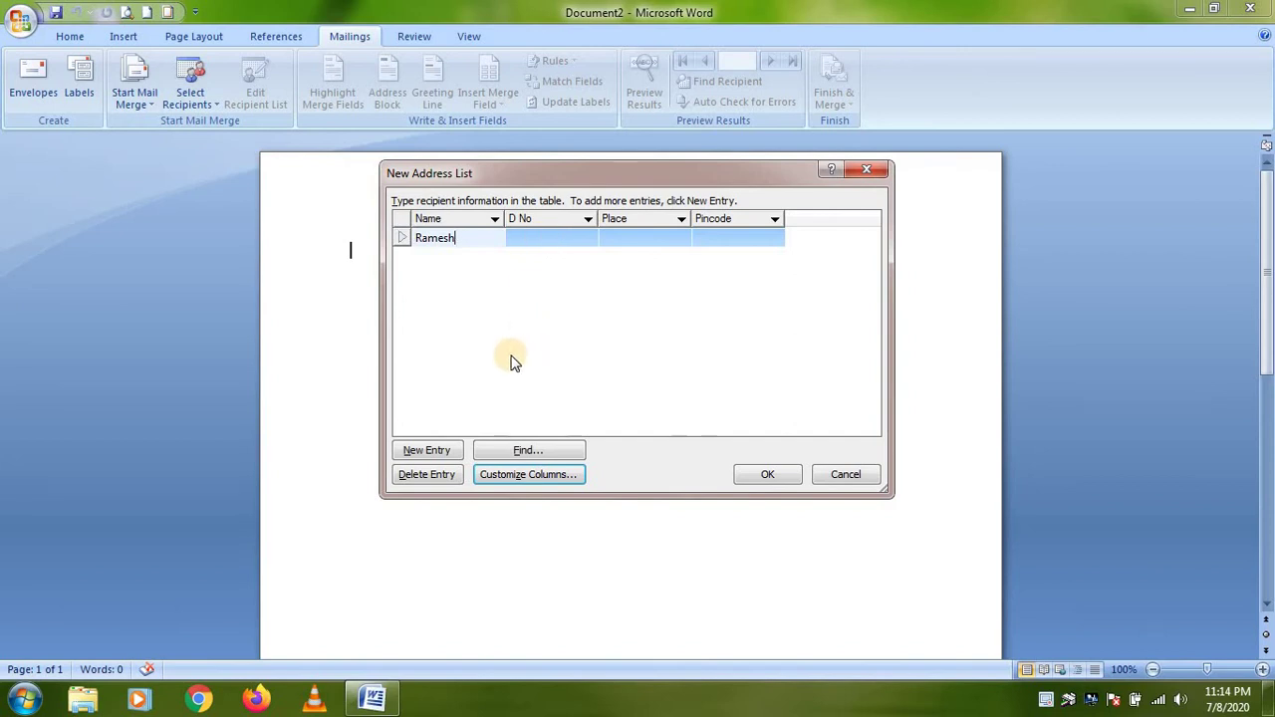
{"action": "key", "text": "Tab"}
{"action": "type", "text": "1"}
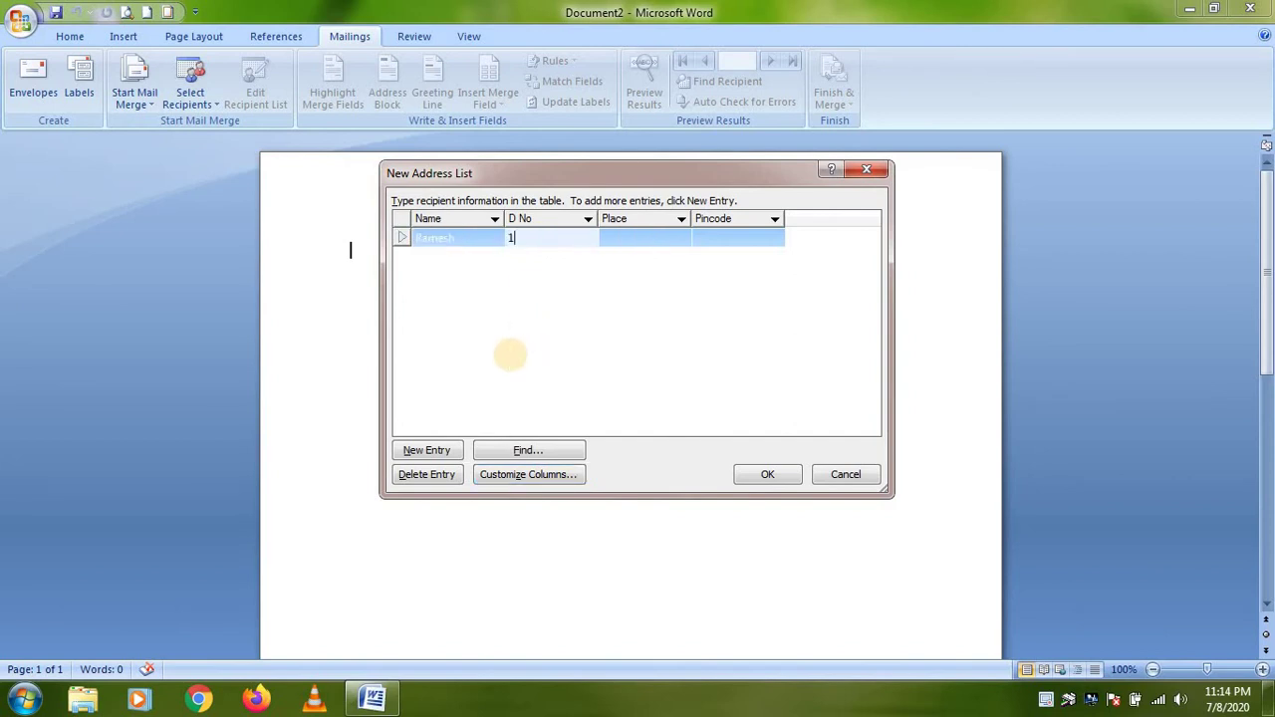
{"action": "type", "text": "8/504"}
{"action": "key", "text": "Tab"}
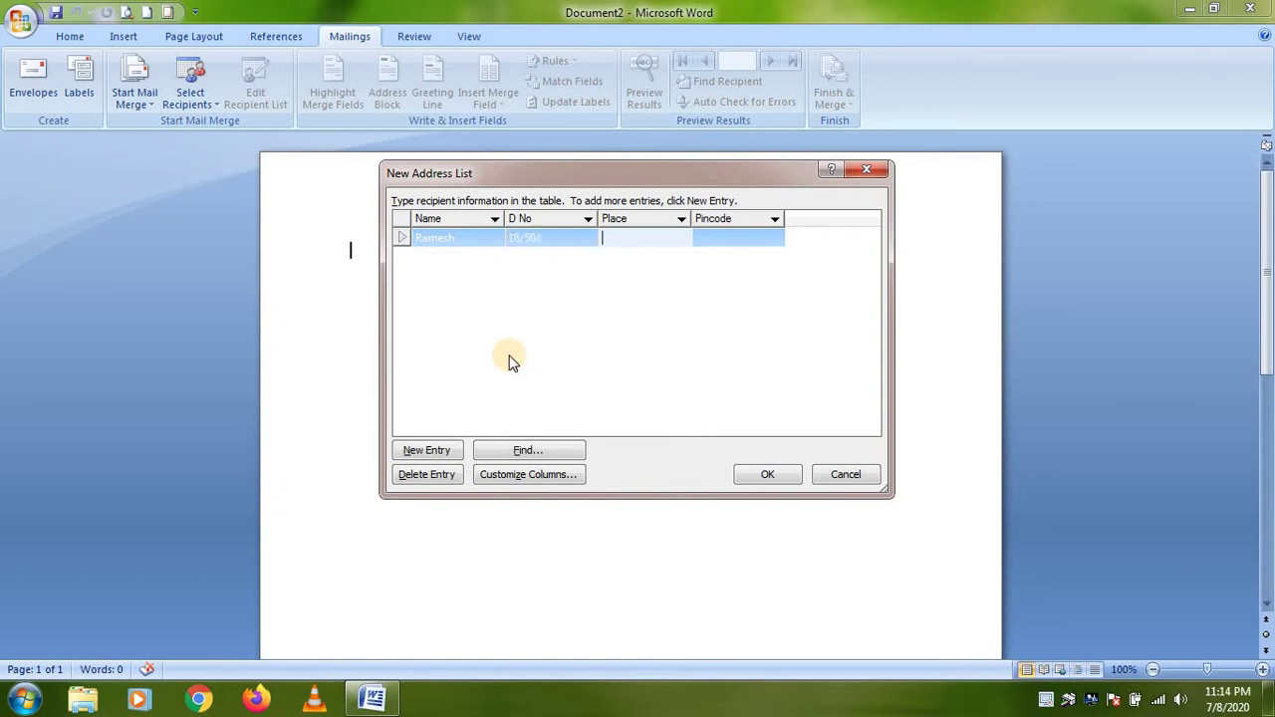
{"action": "type", "text": "G"}
{"action": "type", "text": "untak"}
{"action": "type", "text": "al"}
{"action": "key", "text": "Tab"}
{"action": "type", "text": "5"}
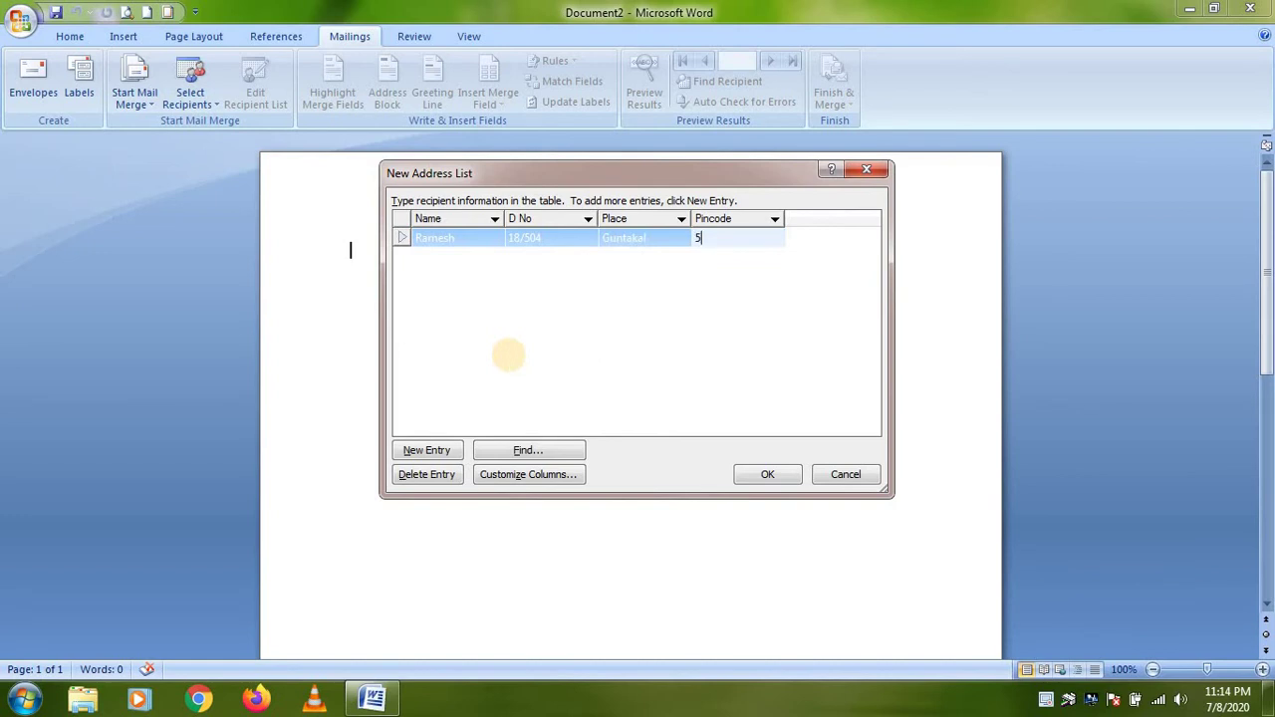
{"action": "type", "text": "15801"}
{"action": "left_click", "coordinate": [439, 453]}
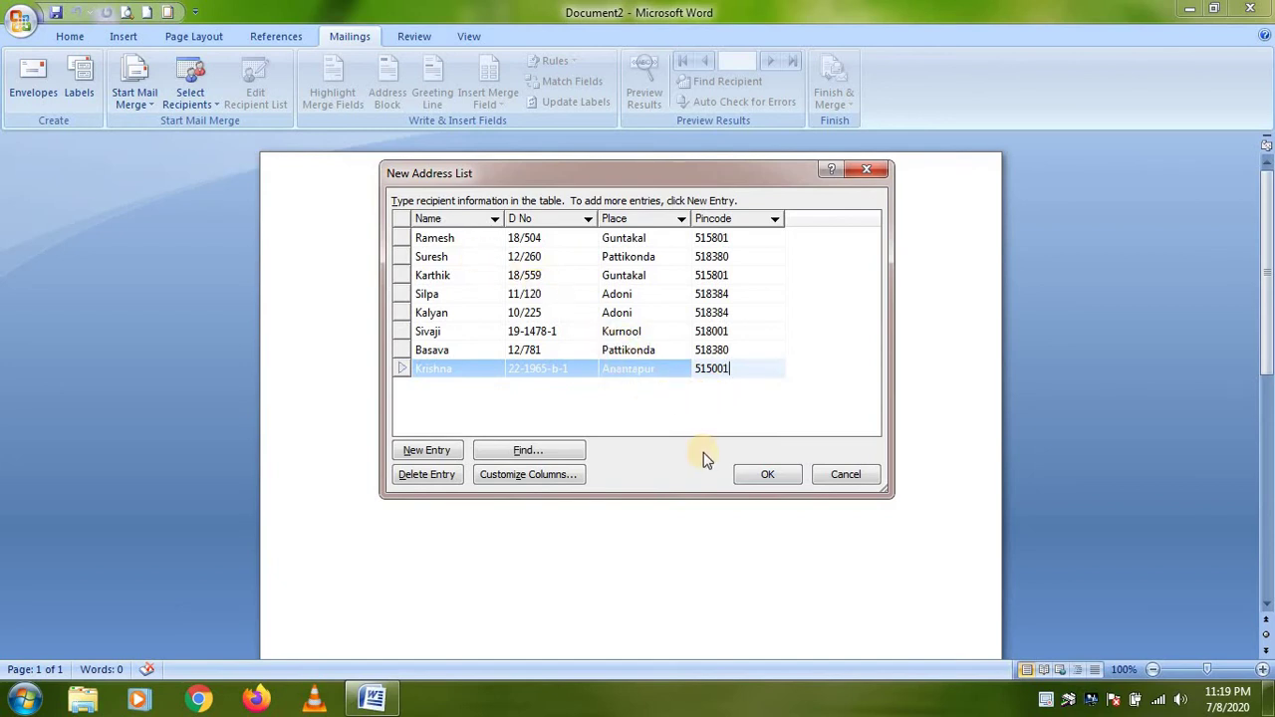
- Close the finished address list and enter 123 as its file name
{"action": "left_click", "coordinate": [776, 477]}
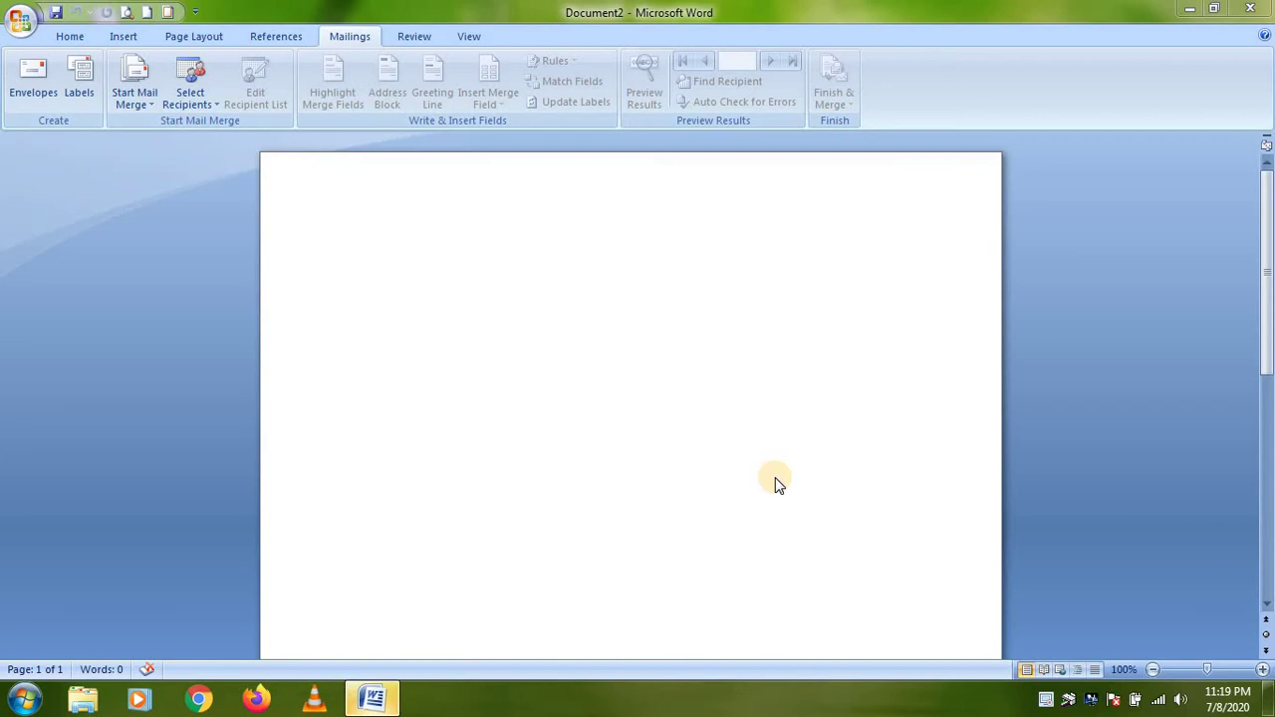
{"action": "mouse_move", "coordinate": [381, 706]}
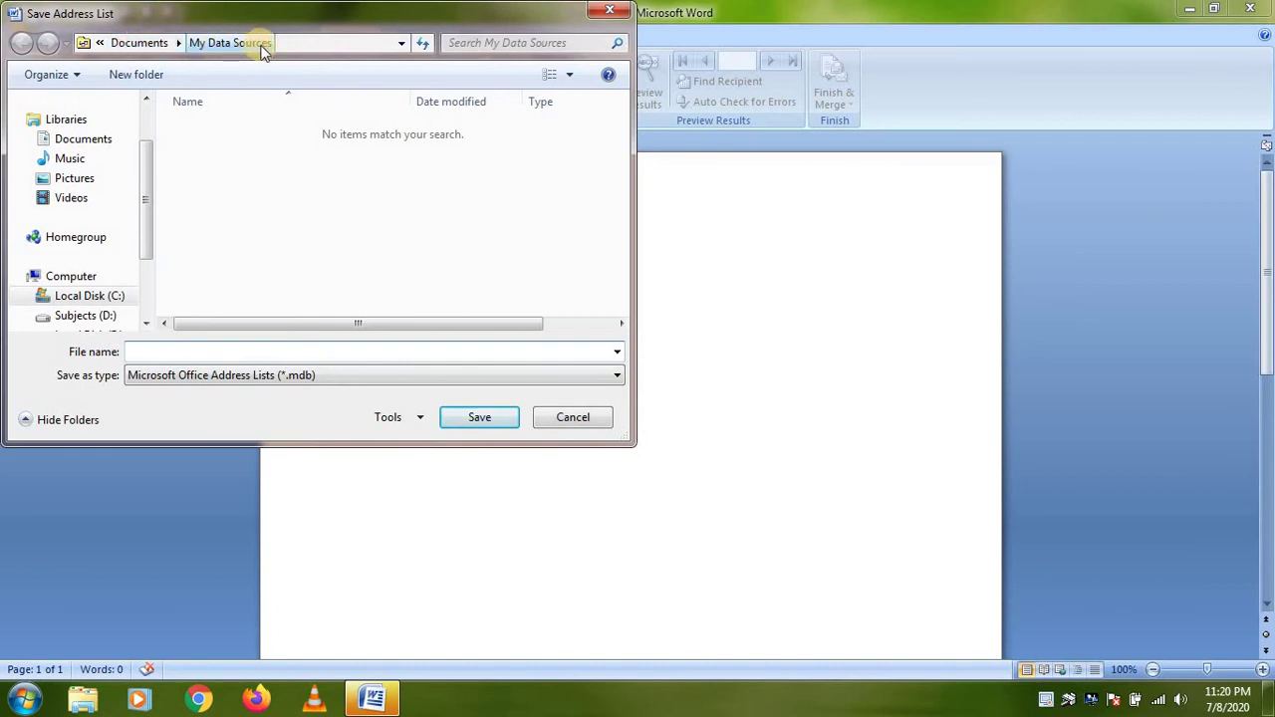
{"action": "left_click", "coordinate": [219, 351]}
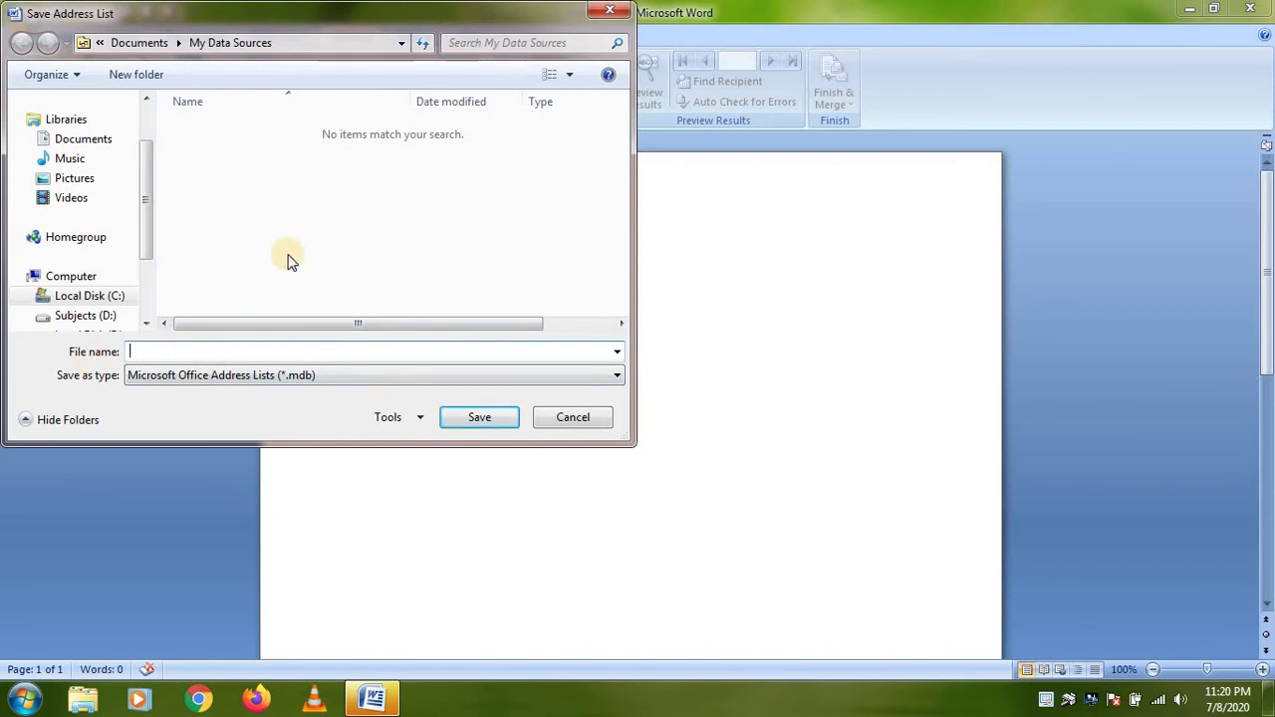
{"action": "type", "text": "123"}
- Save the recipient list as 123 in My Data Sources
{"action": "left_click", "coordinate": [492, 423]}
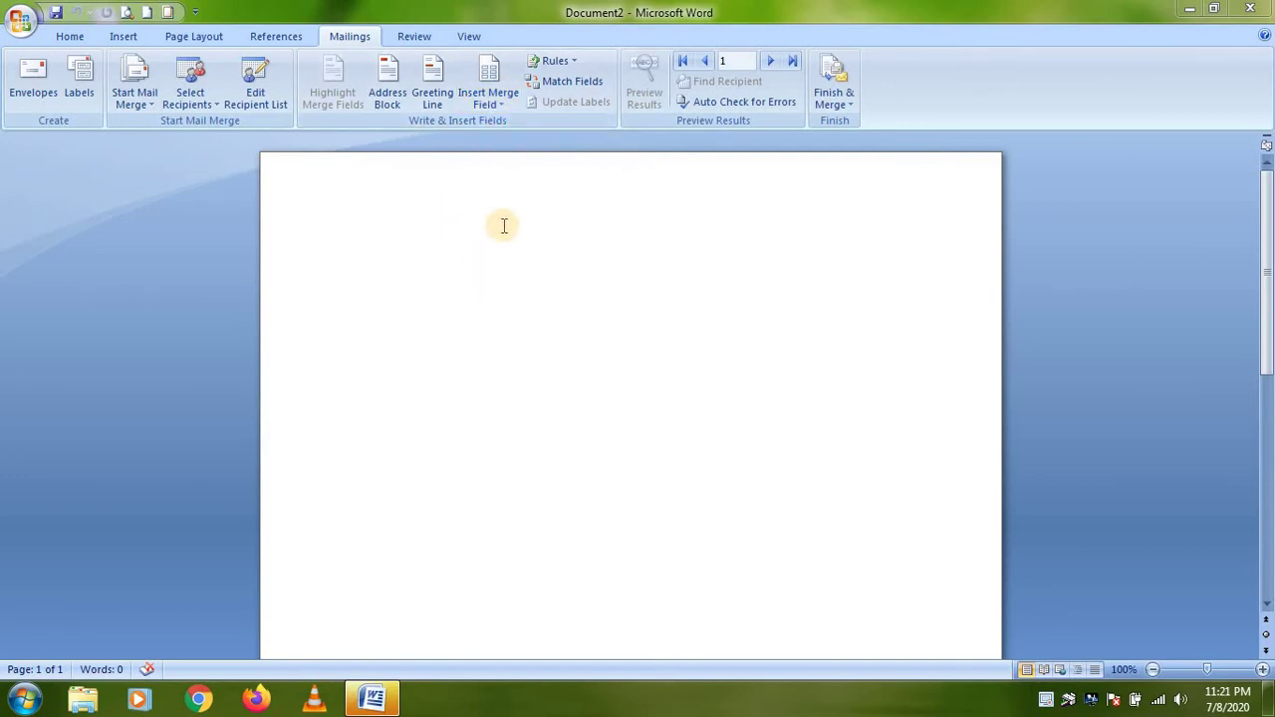
- Return to the invitation letter, scroll to the address labels and place the cursor after Name:
{"action": "left_click", "coordinate": [524, 273]}
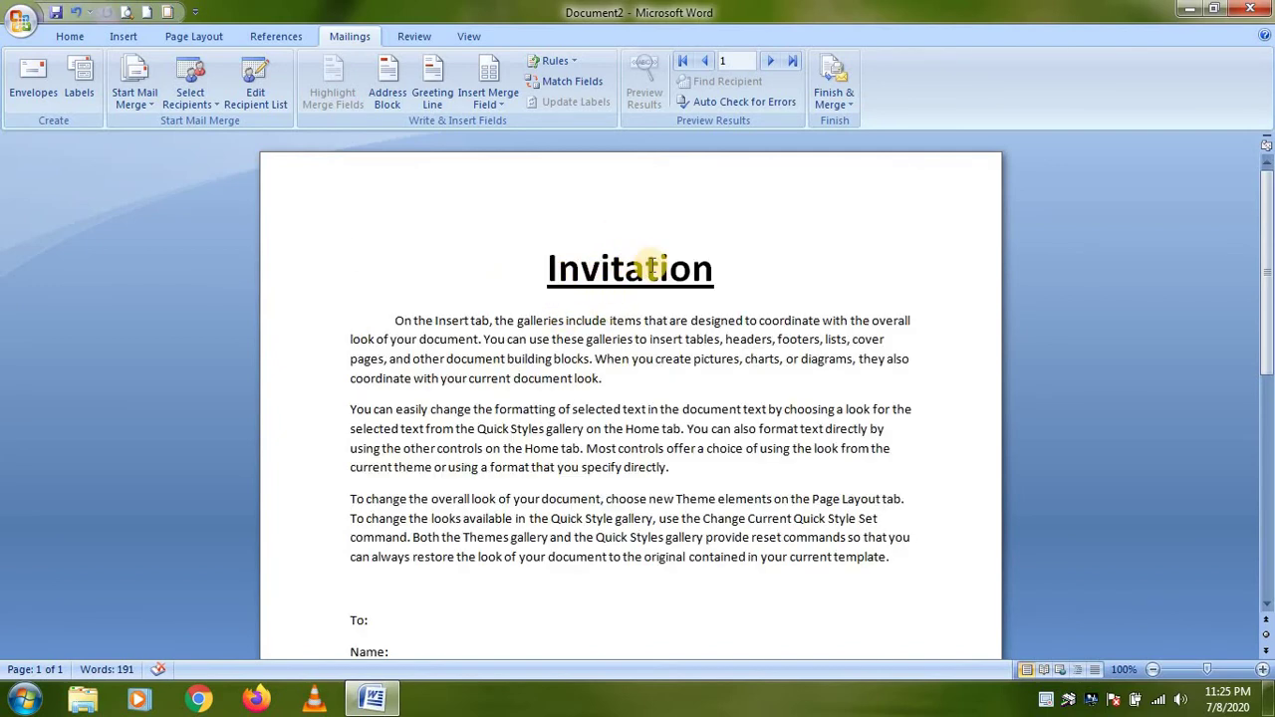
{"action": "scroll", "coordinate": [661, 485], "scroll_direction": "down", "scroll_amount": 3}
{"action": "scroll", "coordinate": [661, 468], "scroll_direction": "down", "scroll_amount": 1}
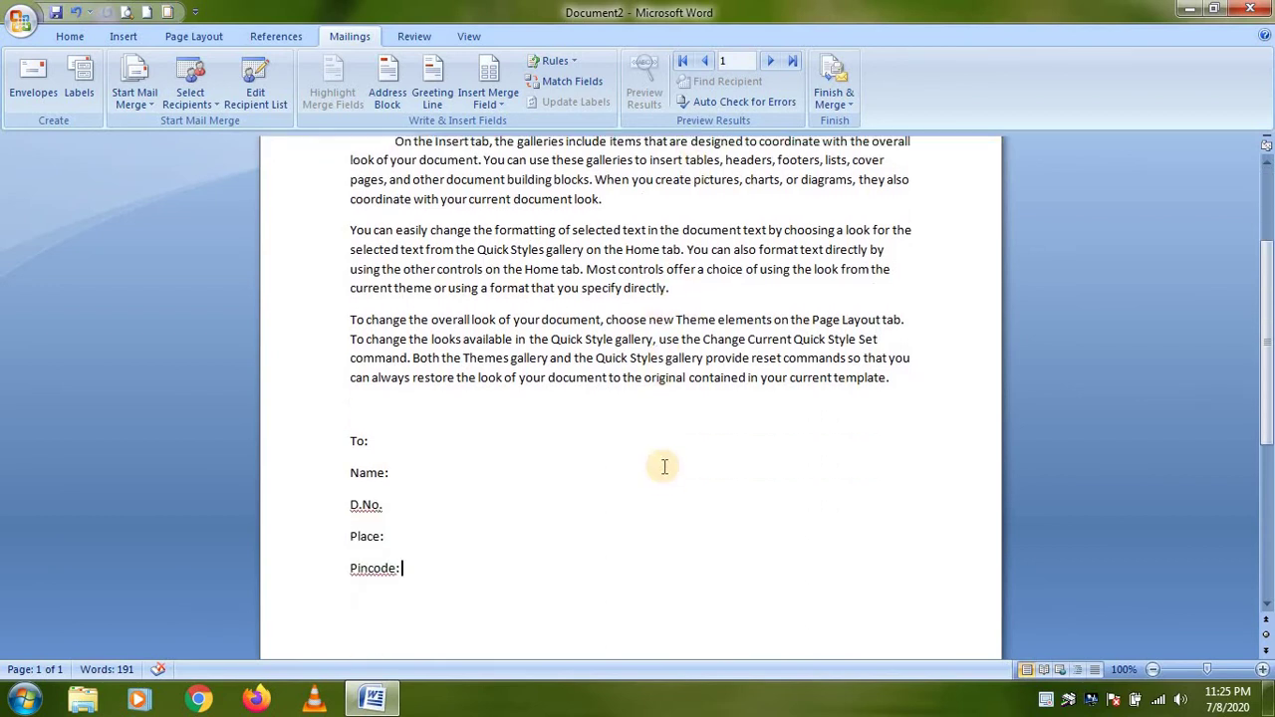
{"action": "scroll", "coordinate": [433, 398], "scroll_direction": "down", "scroll_amount": 2}
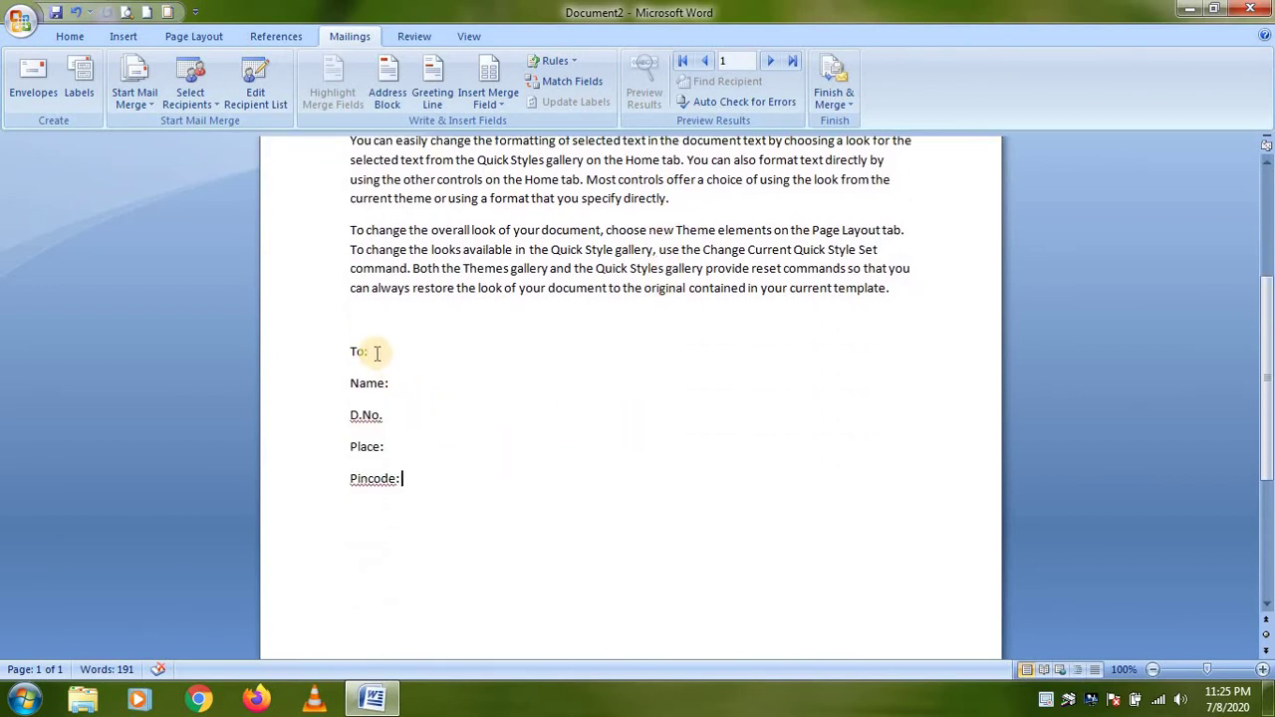
{"action": "left_click", "coordinate": [398, 381]}
{"action": "left_click", "coordinate": [395, 416]}
{"action": "left_click", "coordinate": [404, 449]}
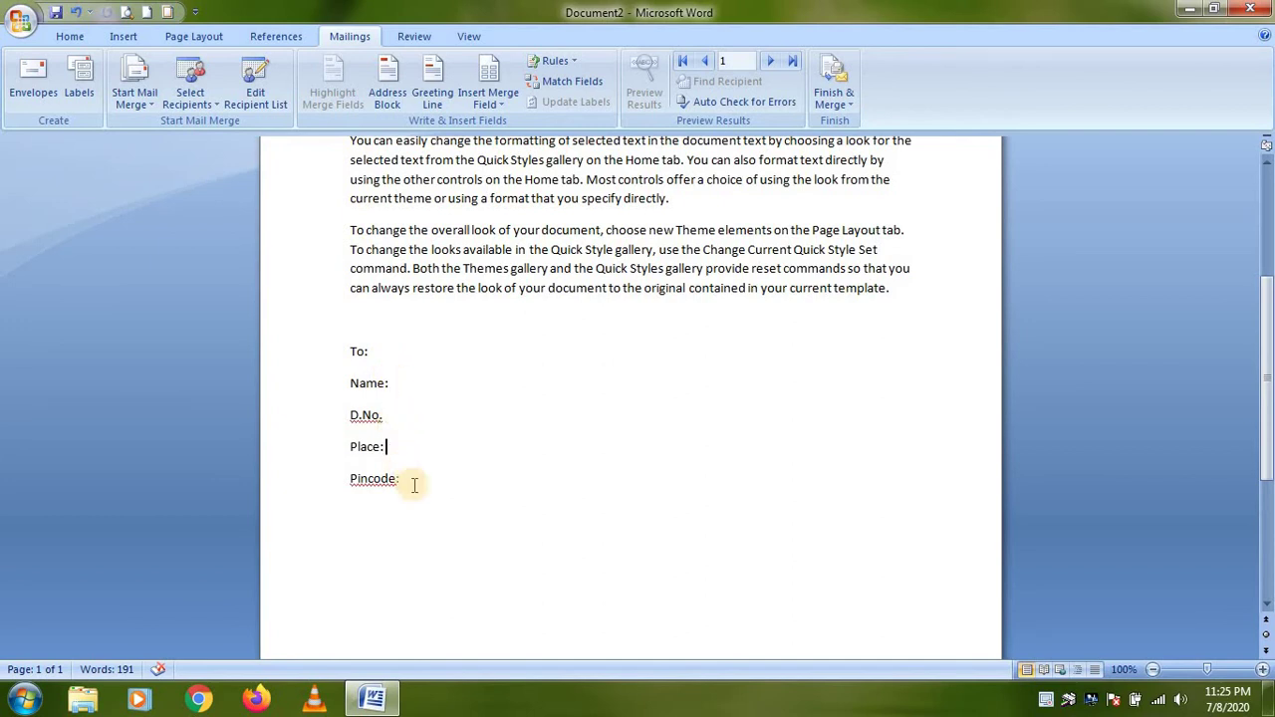
{"action": "left_click", "coordinate": [414, 481]}
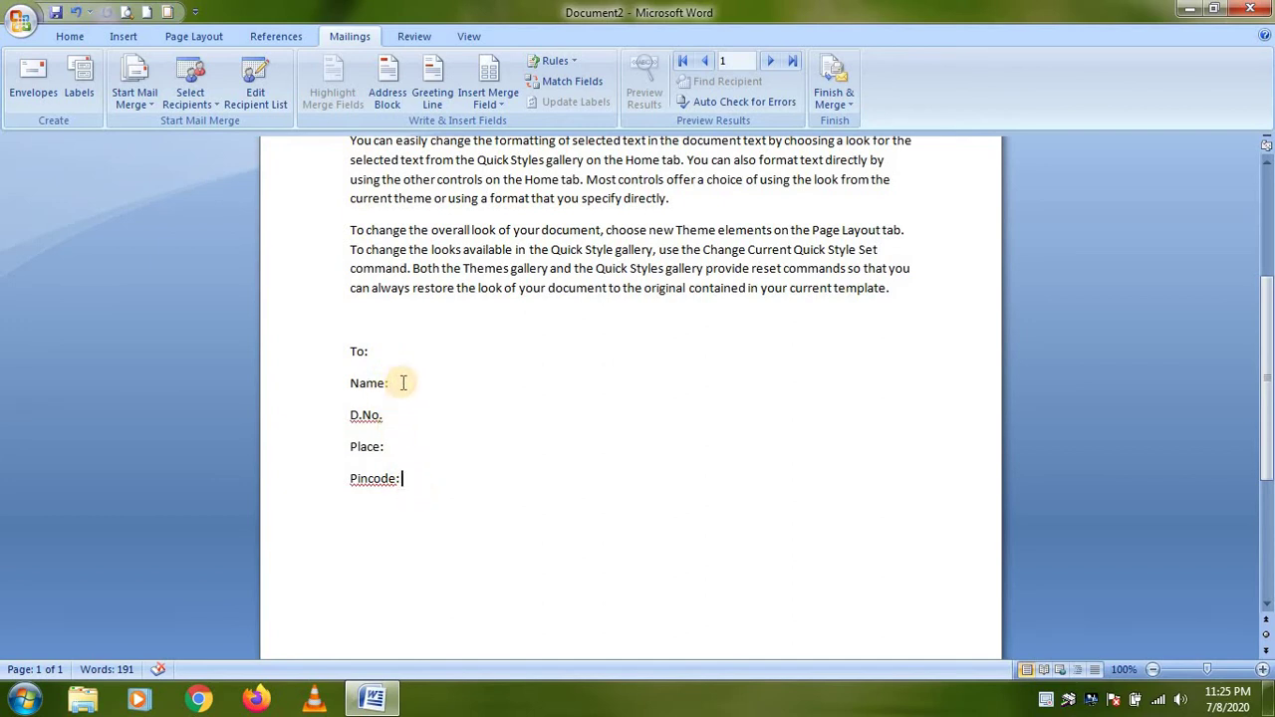
{"action": "left_click", "coordinate": [404, 383]}
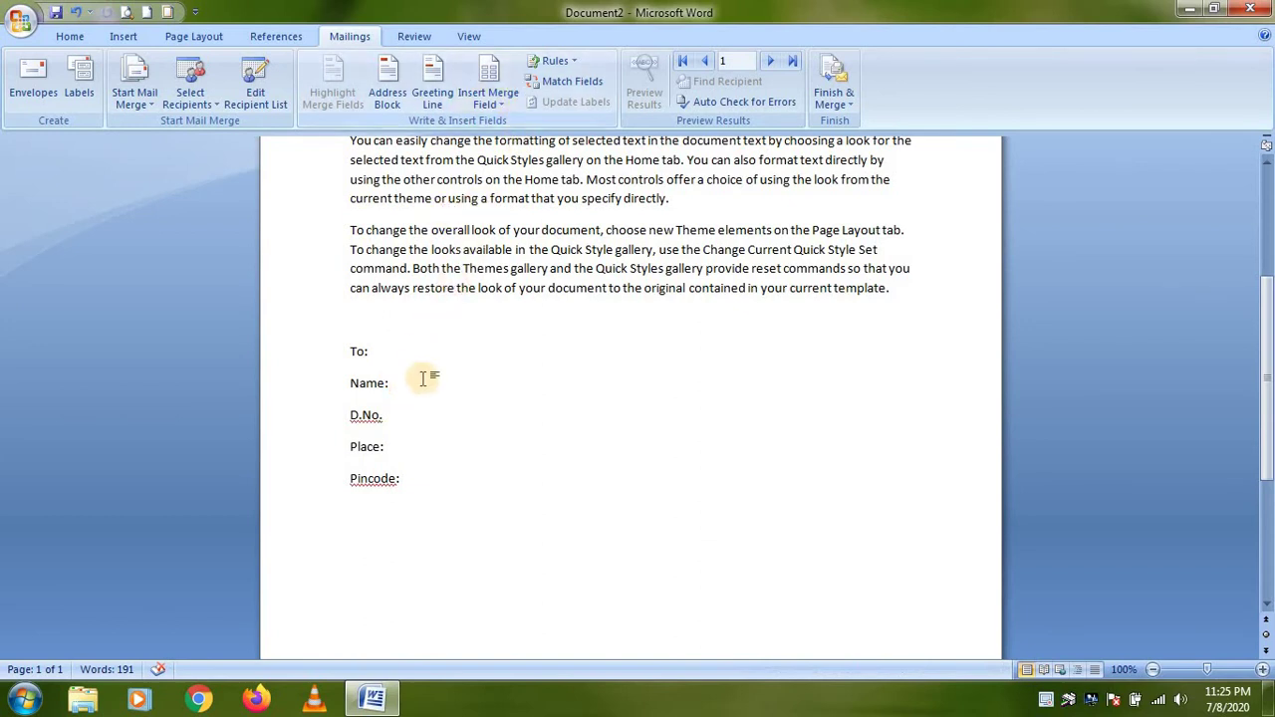
- Use Insert Merge Field to place «Name», «D_No», «Place» and «Pincode» after each address label
{"action": "left_click", "coordinate": [506, 101]}
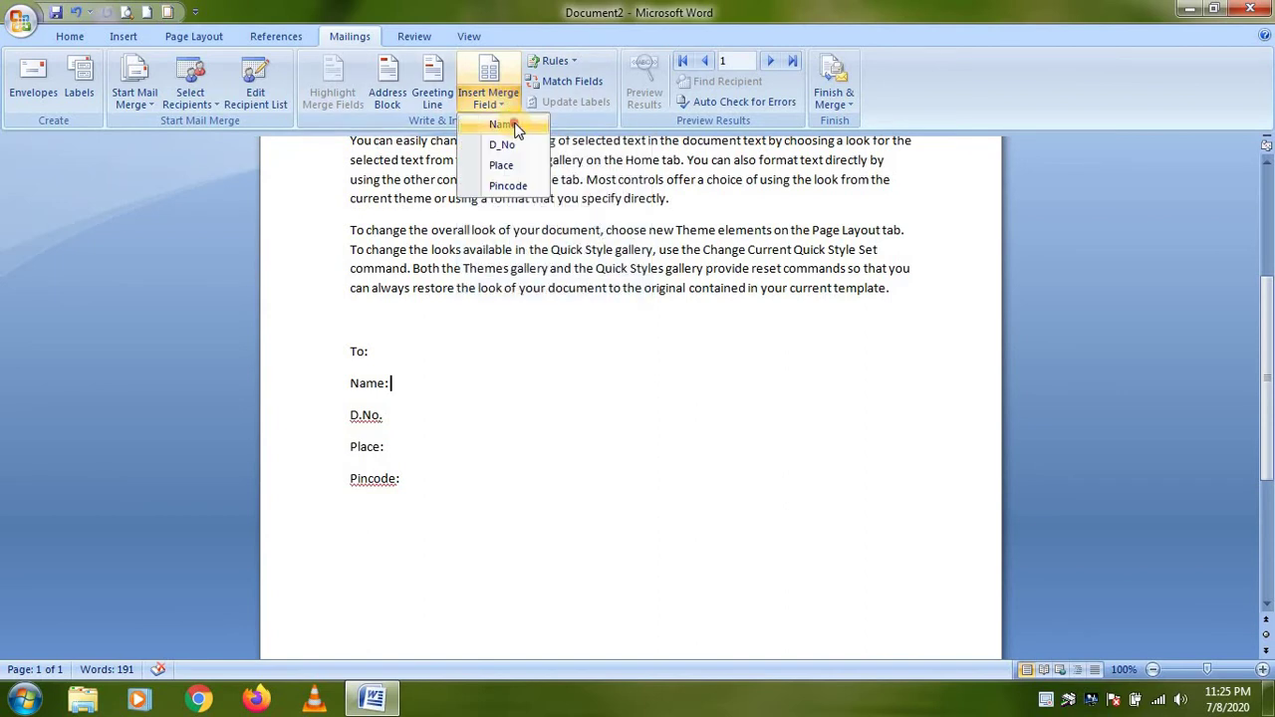
{"action": "left_click", "coordinate": [504, 124]}
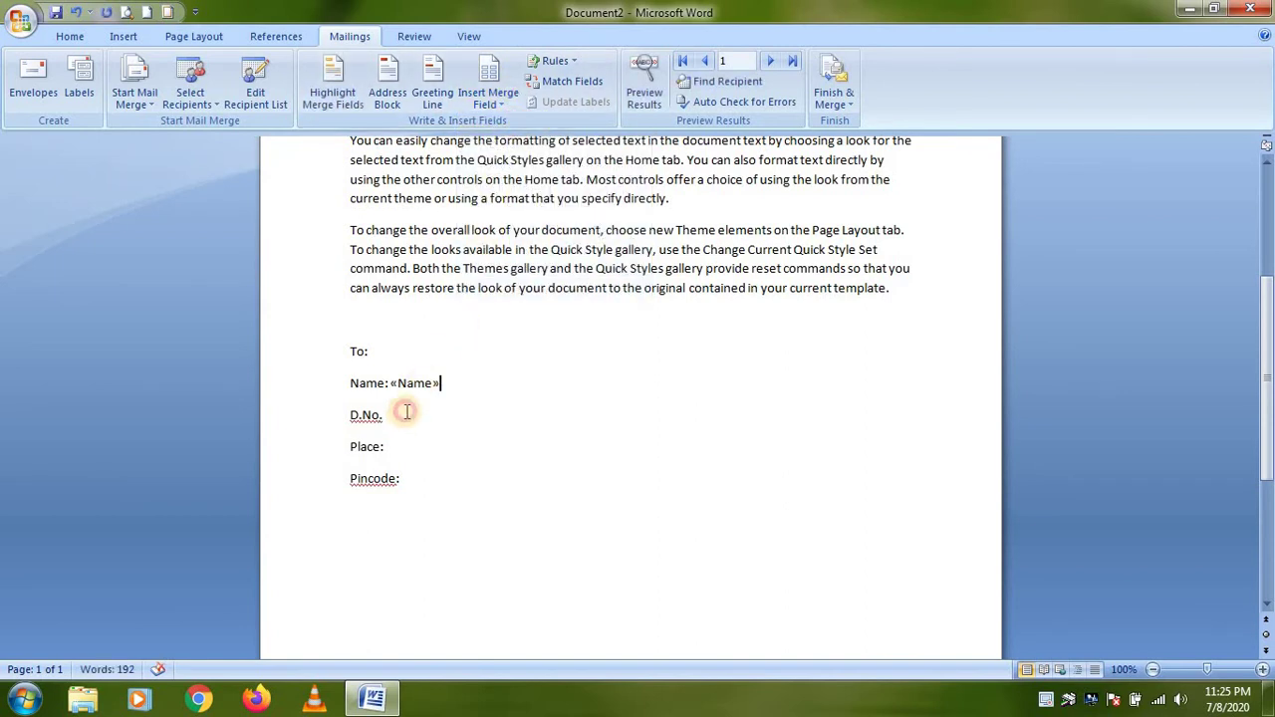
{"action": "left_click", "coordinate": [403, 417]}
{"action": "left_click", "coordinate": [508, 101]}
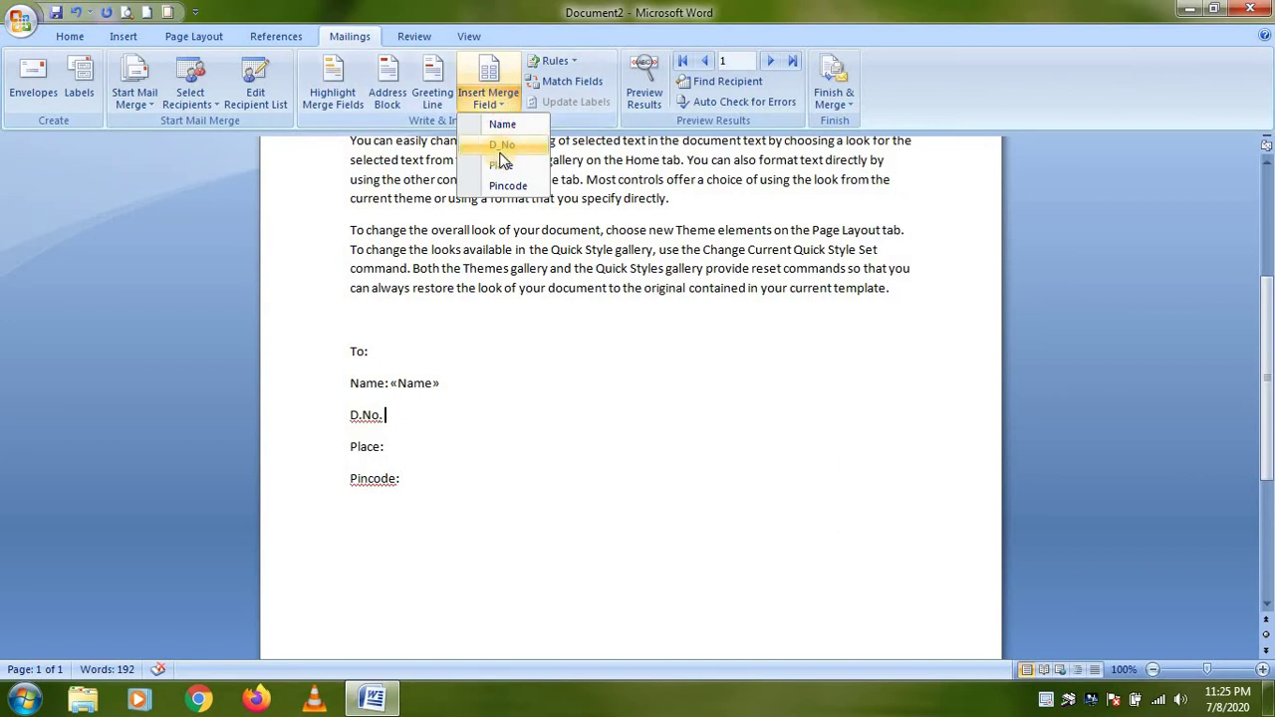
{"action": "left_click", "coordinate": [502, 145]}
{"action": "left_click", "coordinate": [418, 449]}
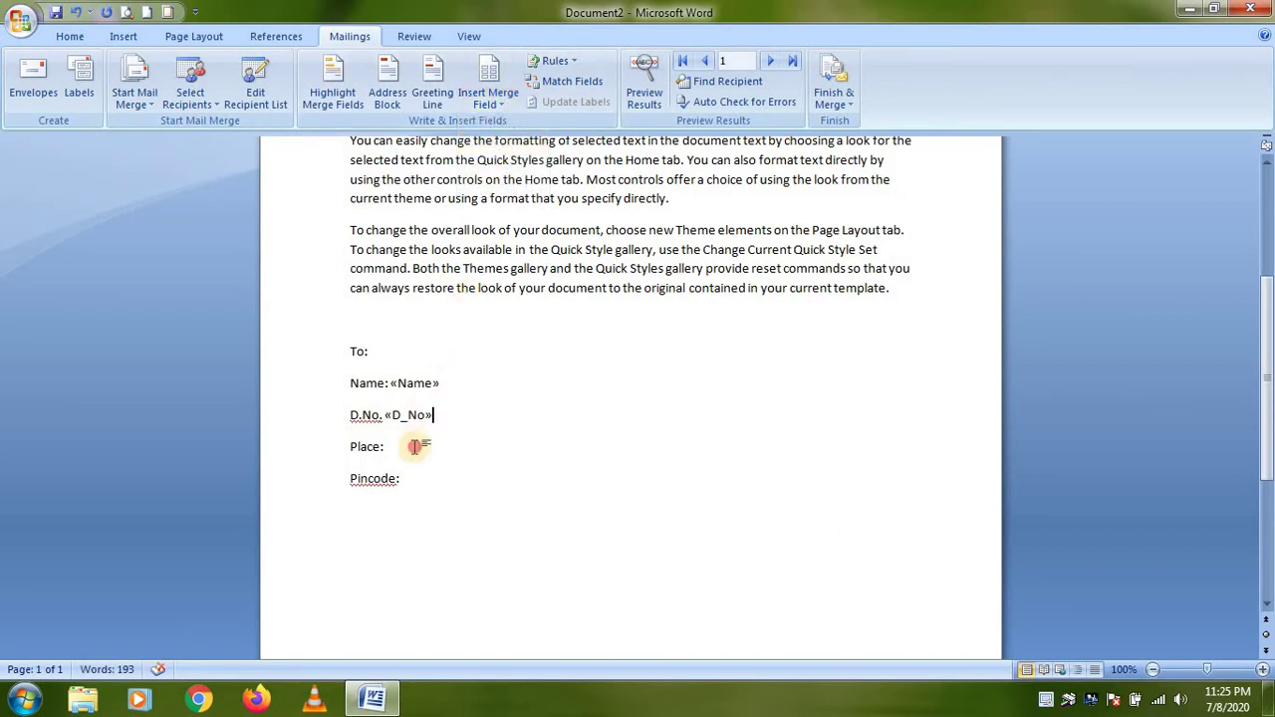
{"action": "left_click", "coordinate": [488, 94]}
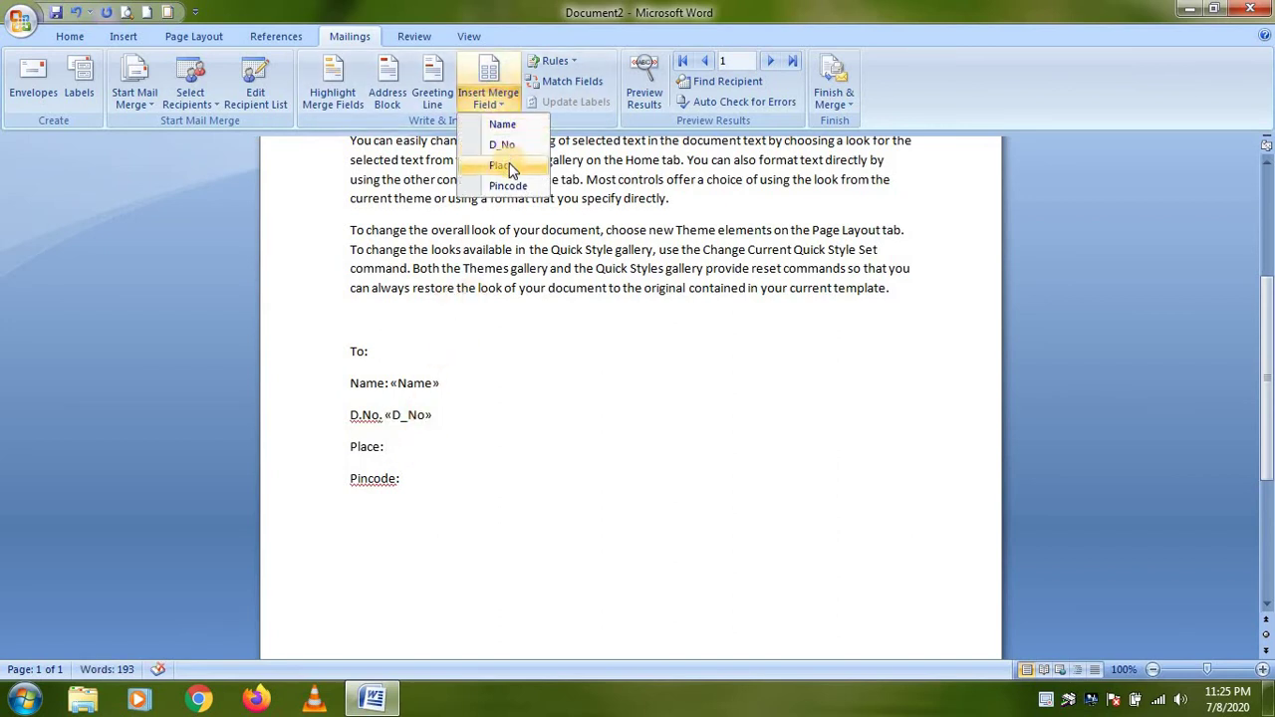
{"action": "left_click", "coordinate": [501, 166]}
{"action": "left_click", "coordinate": [419, 480]}
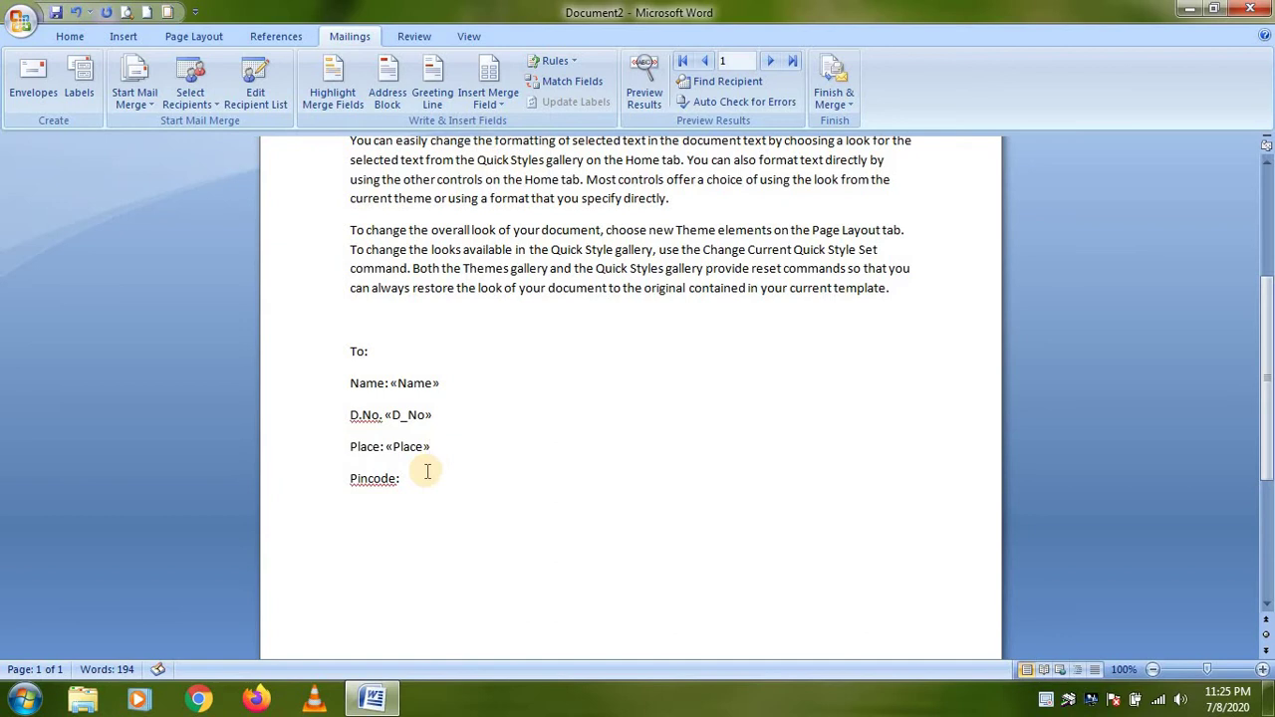
{"action": "left_click", "coordinate": [489, 94]}
{"action": "left_click", "coordinate": [509, 186]}
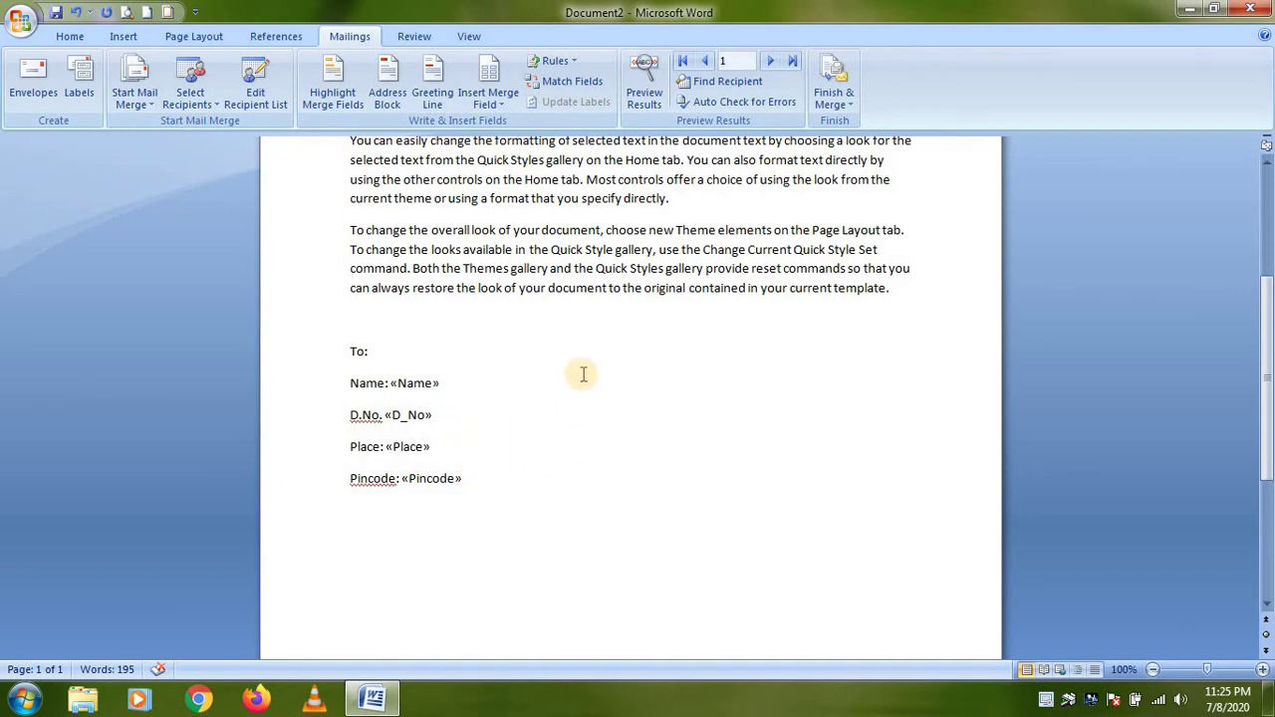
{"action": "scroll", "coordinate": [602, 293], "scroll_direction": "up", "scroll_amount": 5}
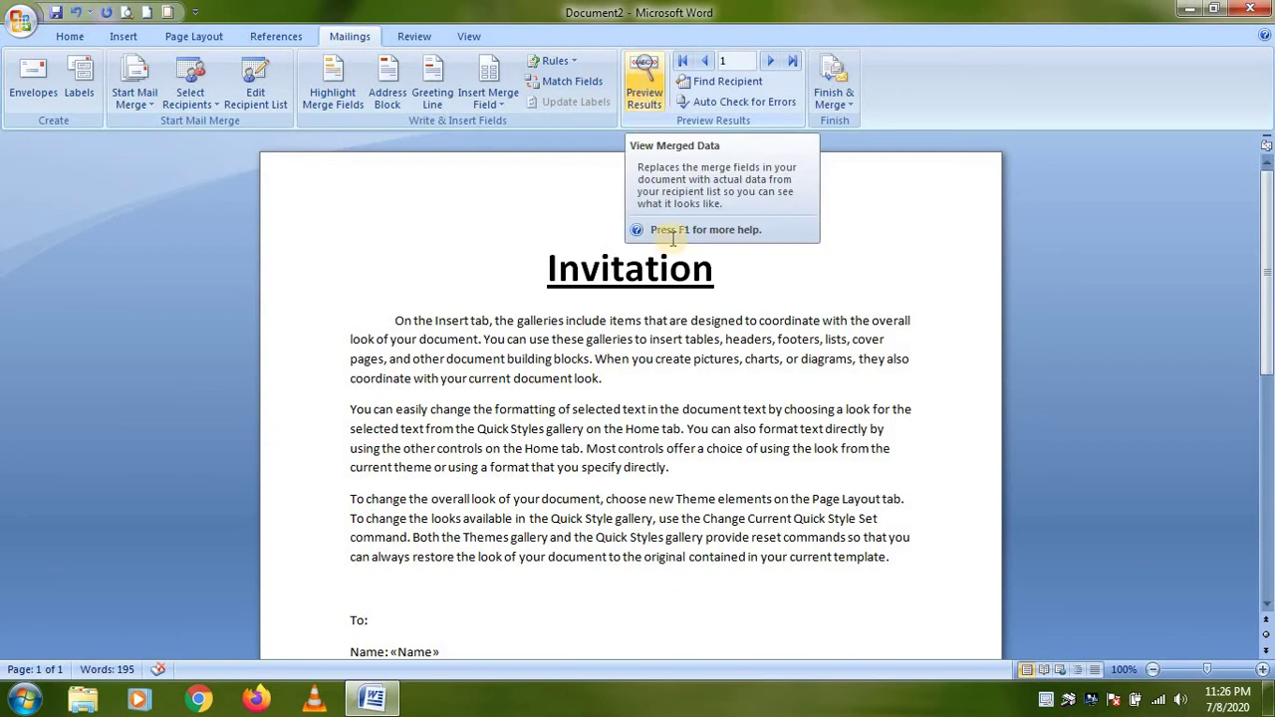
{"action": "scroll", "coordinate": [675, 328], "scroll_direction": "down", "scroll_amount": 3}
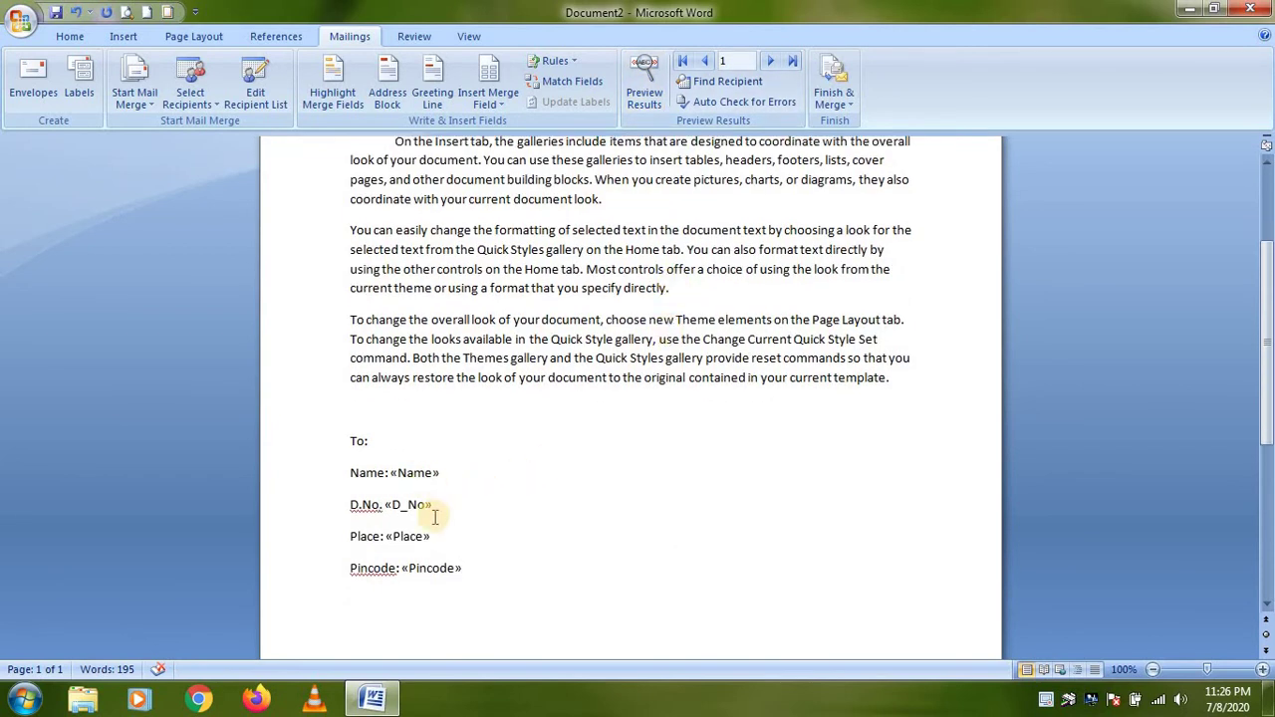
{"action": "left_click", "coordinate": [646, 94]}
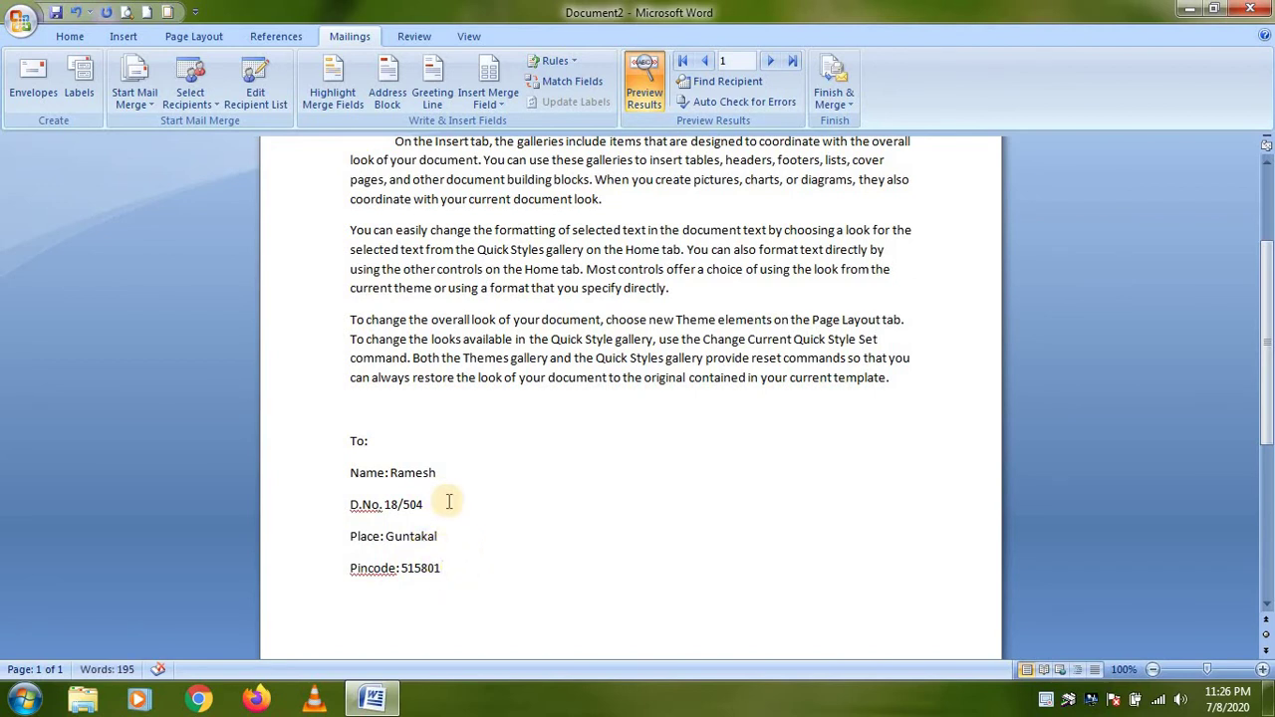
{"action": "left_click", "coordinate": [649, 100]}
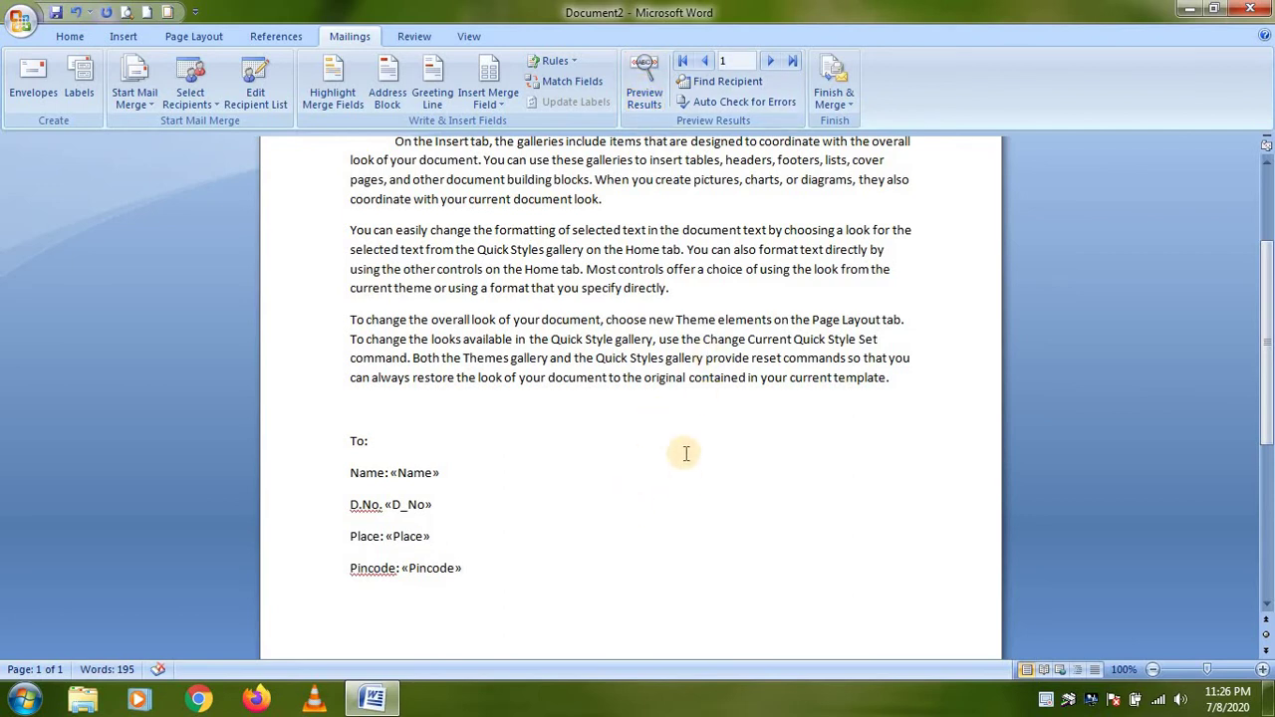
{"action": "scroll", "coordinate": [708, 442], "scroll_direction": "up", "scroll_amount": 1}
{"action": "scroll", "coordinate": [708, 442], "scroll_direction": "up", "scroll_amount": 1}
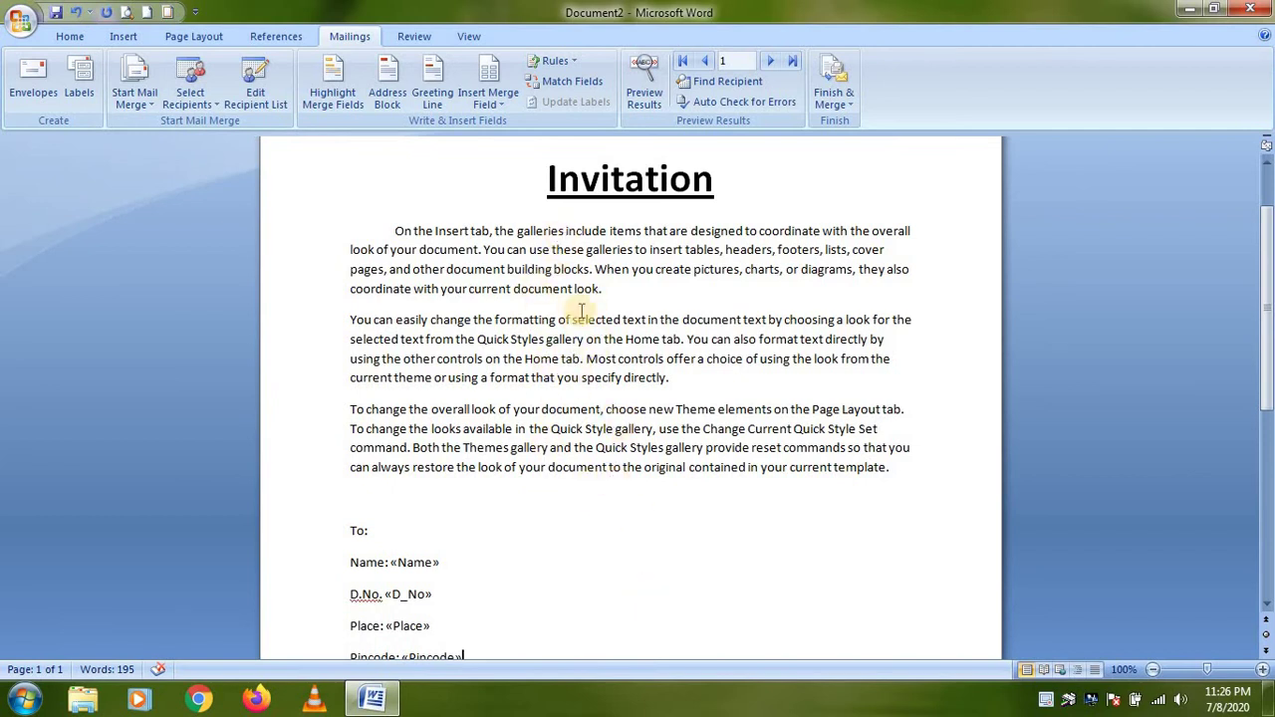
{"action": "scroll", "coordinate": [653, 329], "scroll_direction": "down", "scroll_amount": 3}
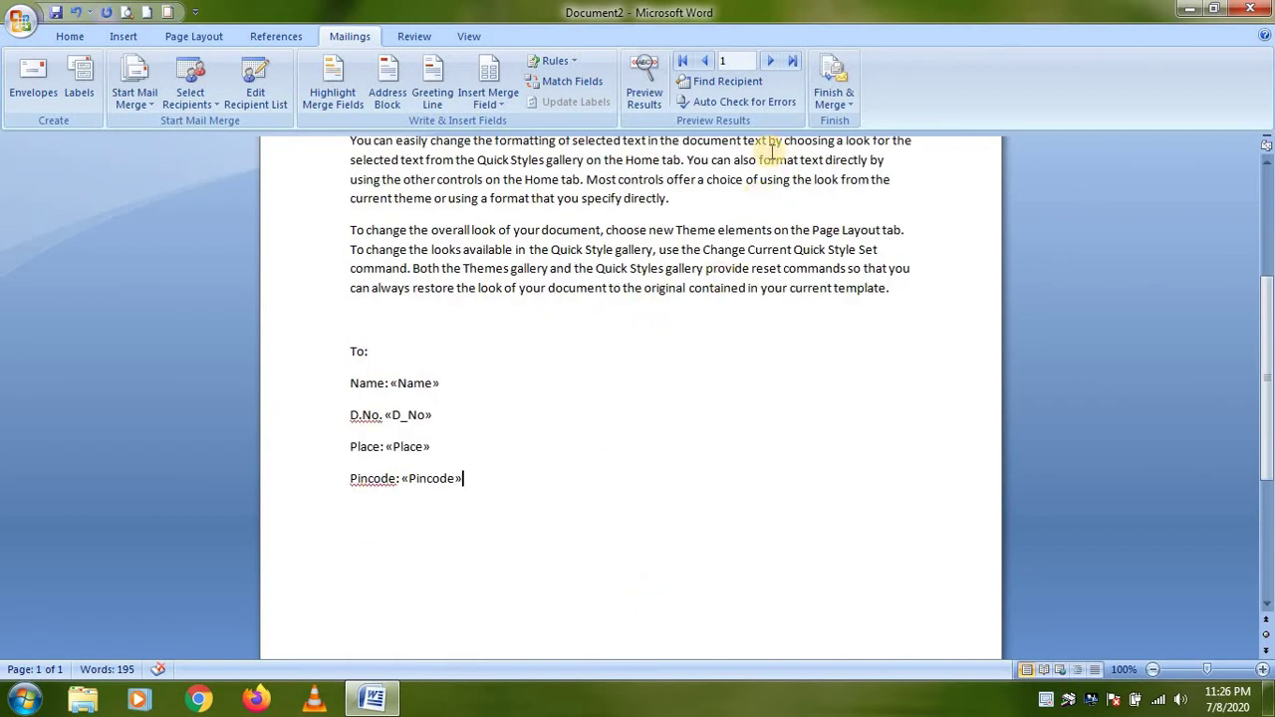
- Choose Finish & Merge > Edit Individual Documents to merge all records
{"action": "left_click", "coordinate": [848, 96]}
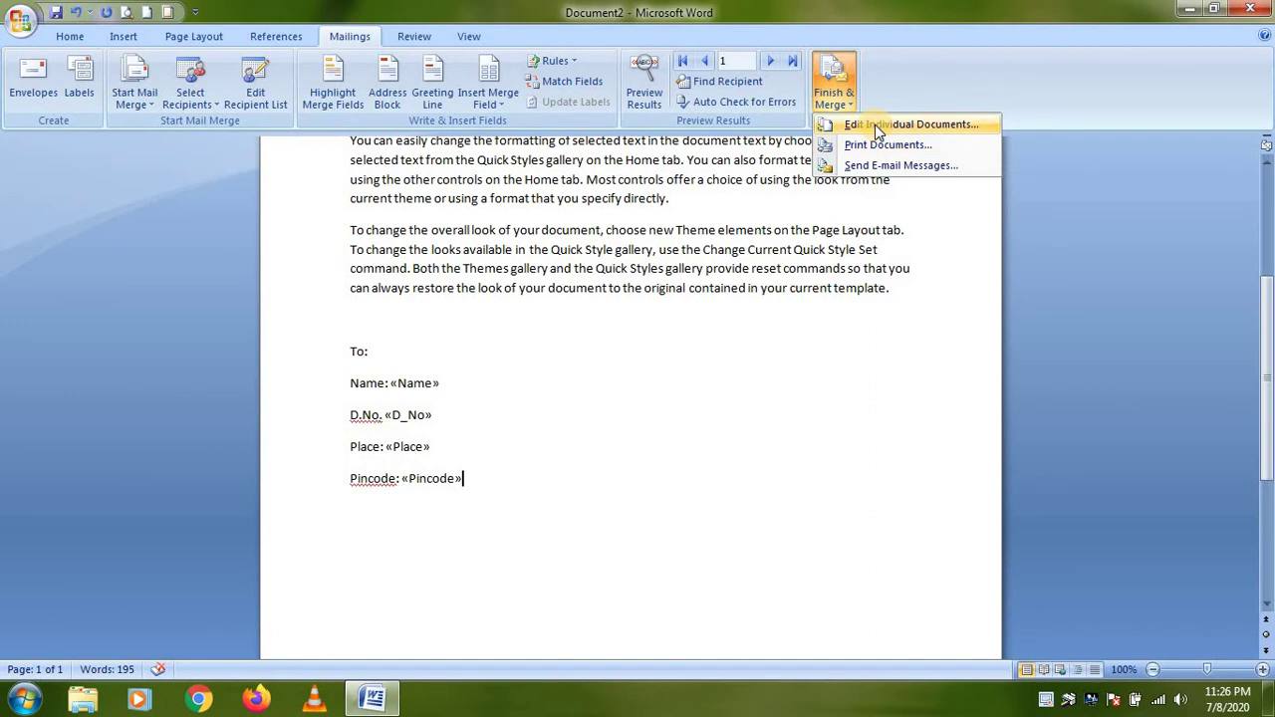
{"action": "left_click", "coordinate": [875, 125]}
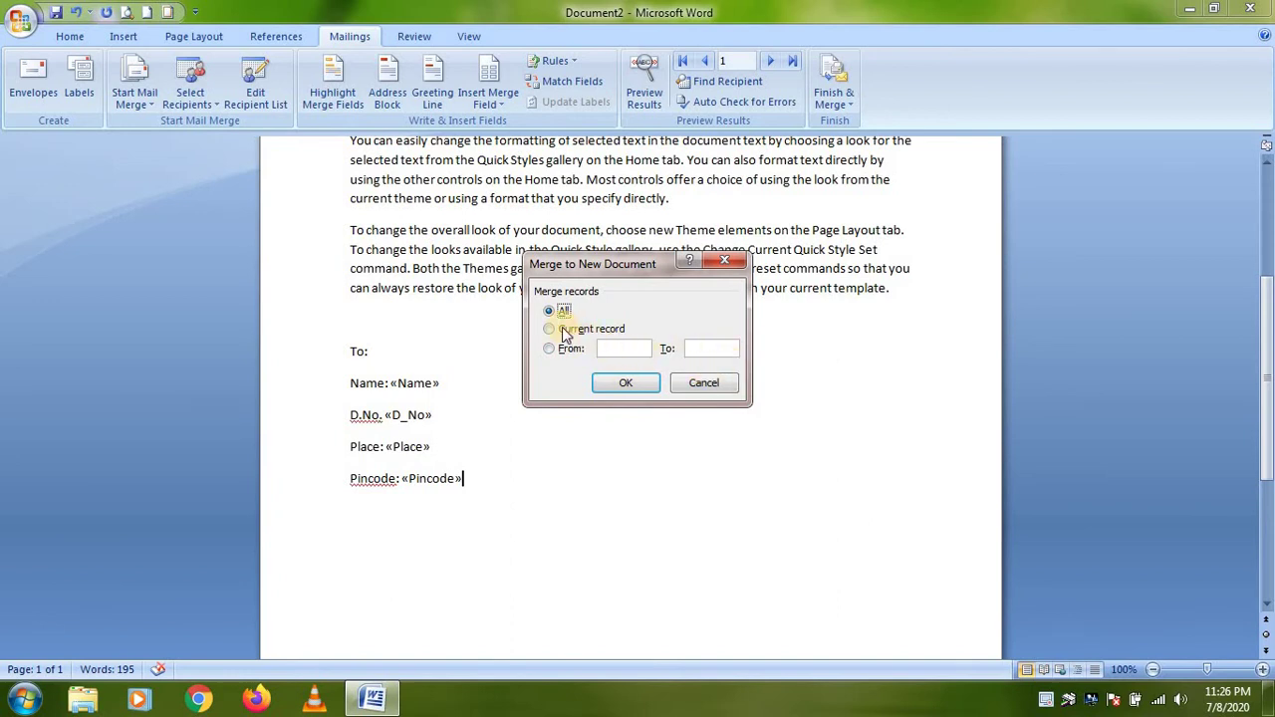
- Merge all records into Letters2 and scroll down through the eight invitation letters
{"action": "left_click", "coordinate": [627, 386]}
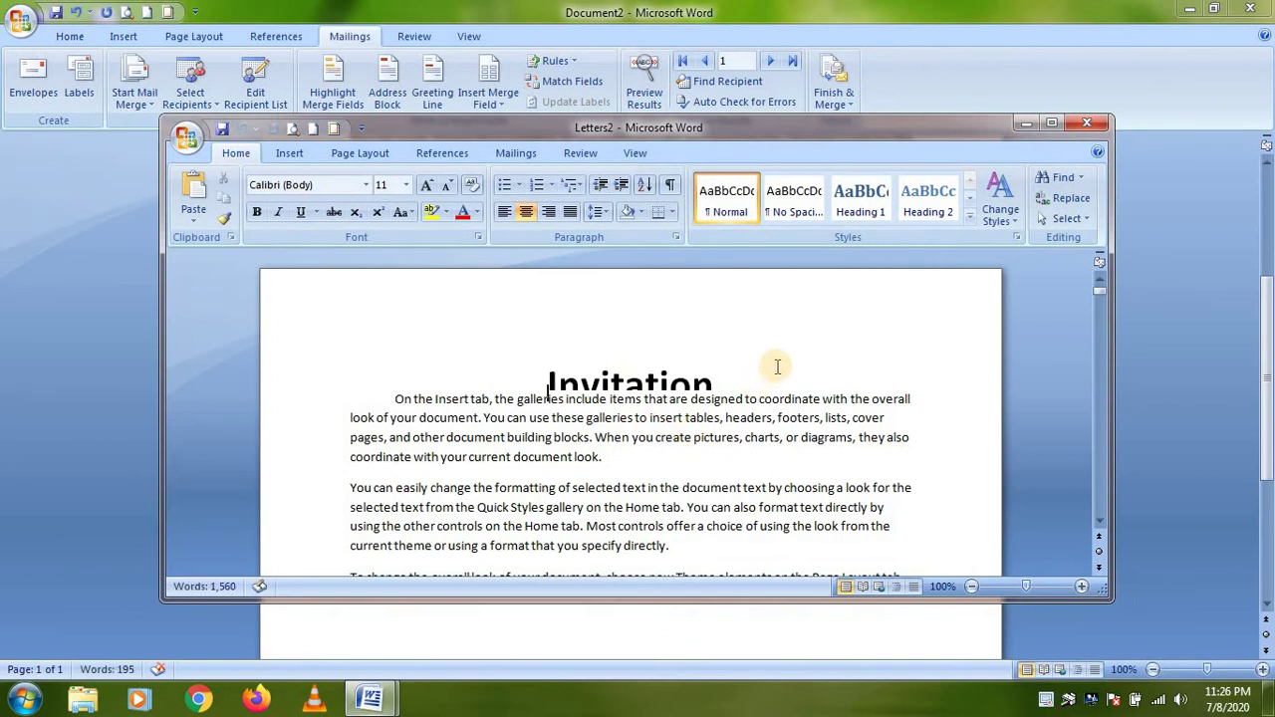
{"action": "scroll", "coordinate": [726, 373], "scroll_direction": "down", "scroll_amount": 2}
{"action": "scroll", "coordinate": [726, 373], "scroll_direction": "down", "scroll_amount": 3}
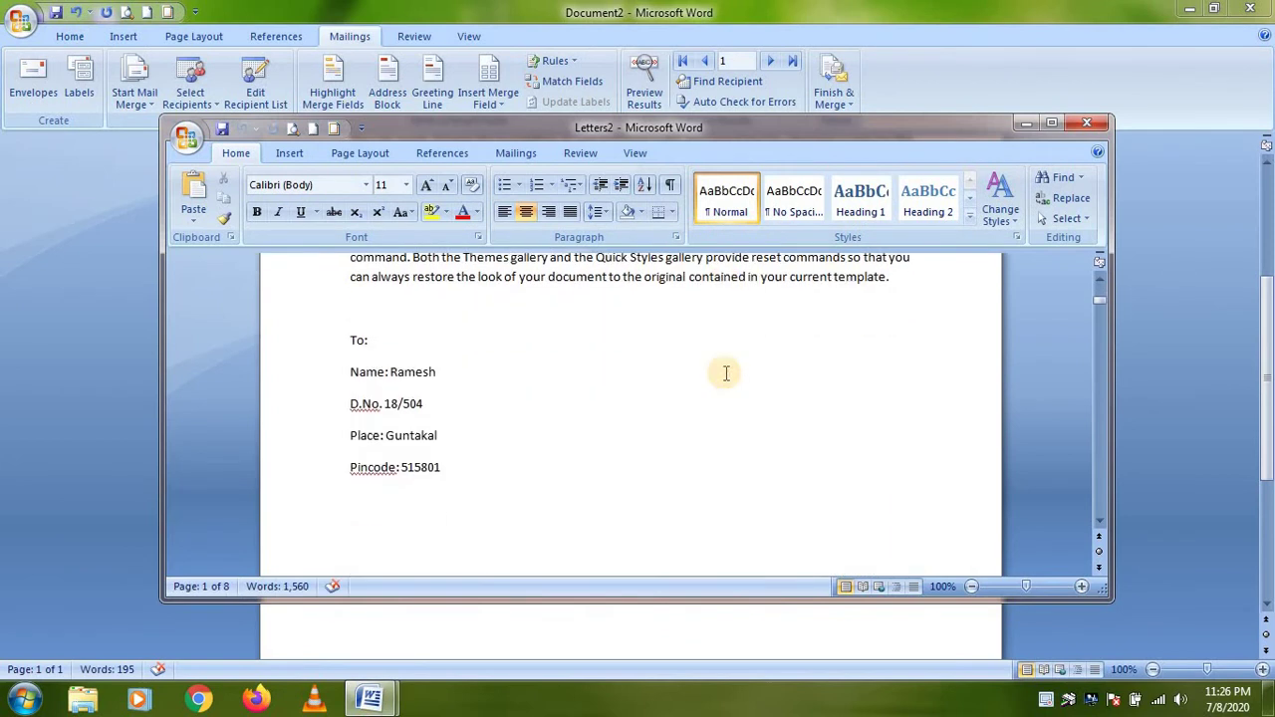
{"action": "scroll", "coordinate": [727, 372], "scroll_direction": "down", "scroll_amount": 3}
{"action": "scroll", "coordinate": [727, 372], "scroll_direction": "down", "scroll_amount": 3}
{"action": "scroll", "coordinate": [726, 372], "scroll_direction": "down", "scroll_amount": 3}
{"action": "scroll", "coordinate": [726, 373], "scroll_direction": "down", "scroll_amount": 5}
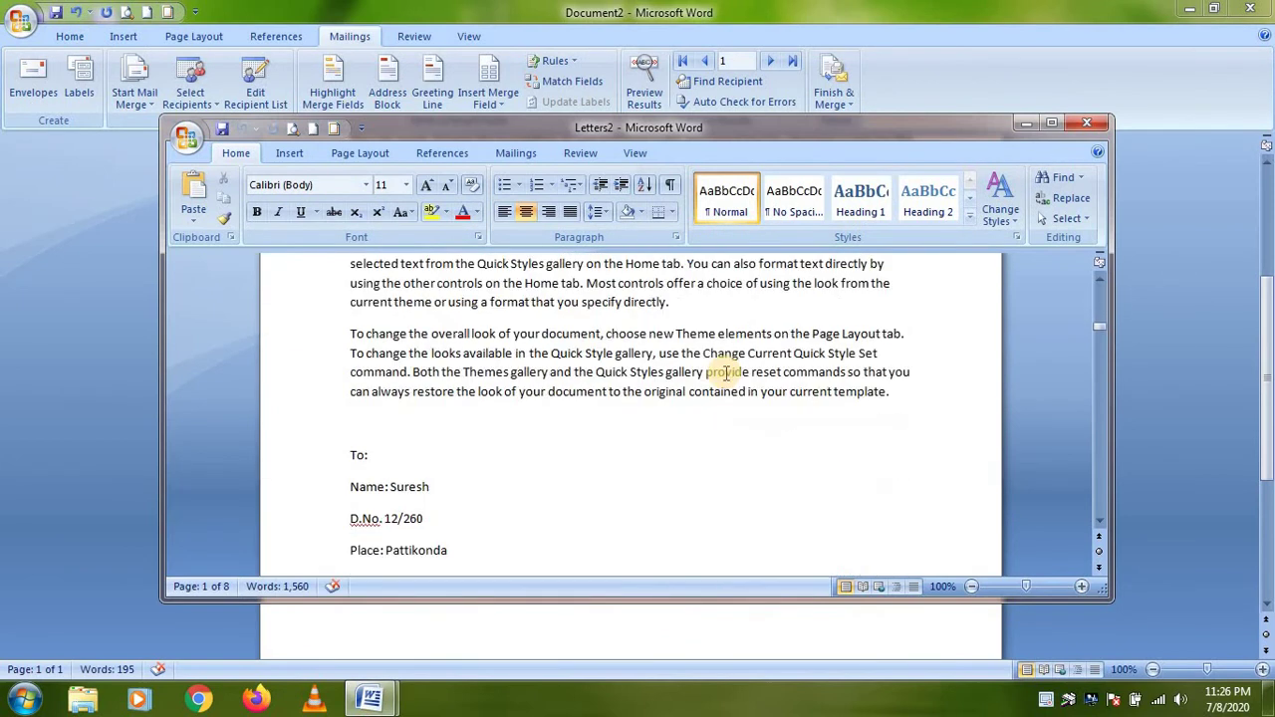
{"action": "scroll", "coordinate": [726, 373], "scroll_direction": "down", "scroll_amount": 3}
{"action": "scroll", "coordinate": [727, 373], "scroll_direction": "down", "scroll_amount": 4}
{"action": "scroll", "coordinate": [726, 373], "scroll_direction": "down", "scroll_amount": 5}
{"action": "scroll", "coordinate": [726, 373], "scroll_direction": "down", "scroll_amount": 3}
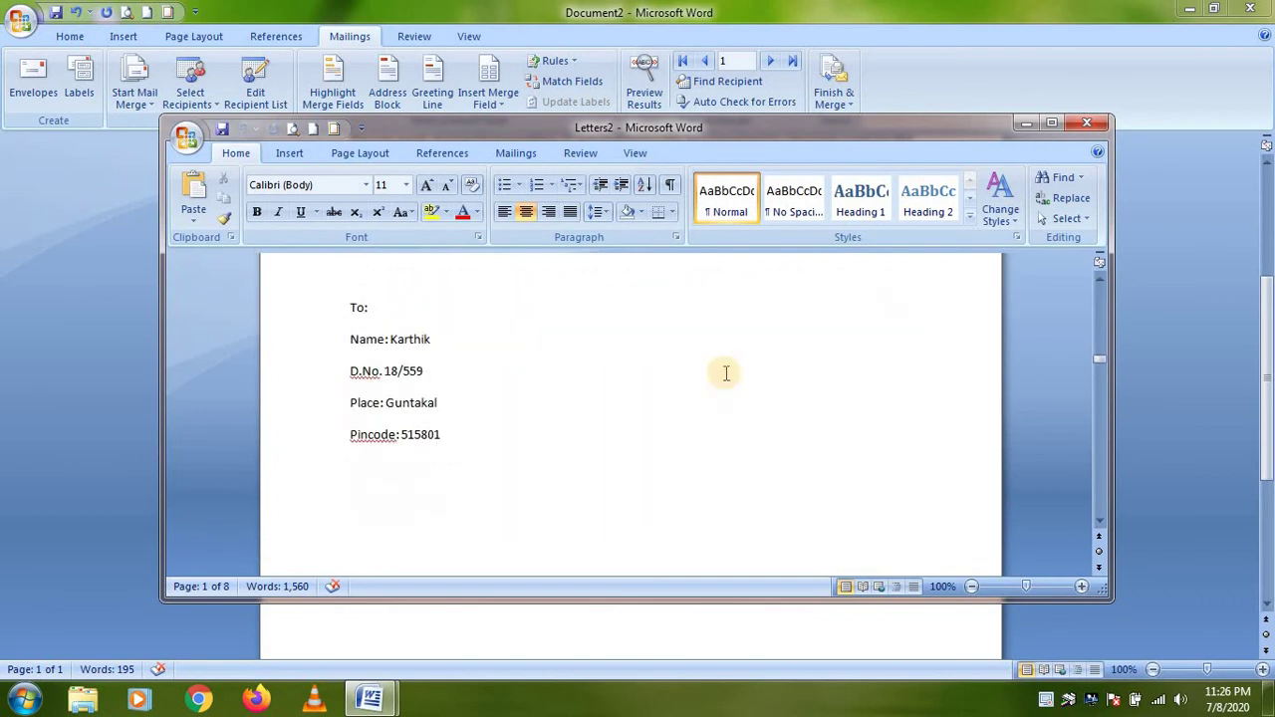
{"action": "scroll", "coordinate": [616, 381], "scroll_direction": "down", "scroll_amount": 3}
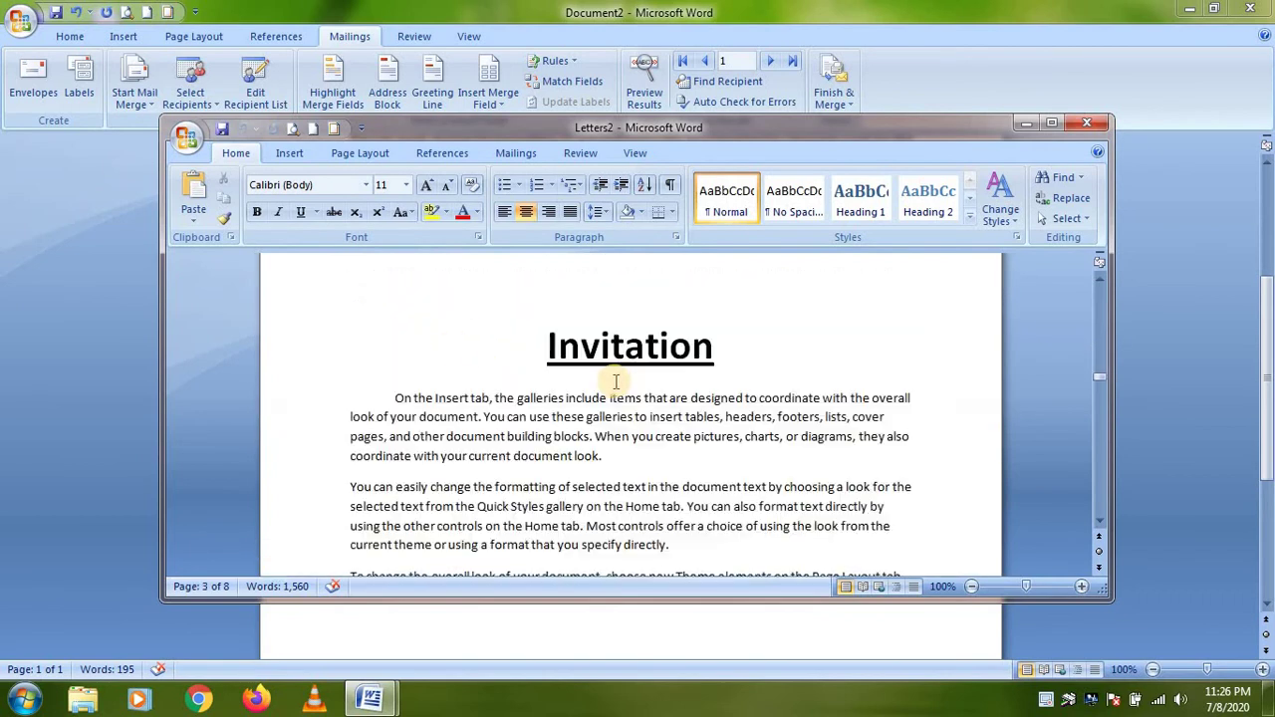
{"action": "scroll", "coordinate": [616, 381], "scroll_direction": "down", "scroll_amount": 4}
{"action": "scroll", "coordinate": [441, 421], "scroll_direction": "down", "scroll_amount": 2}
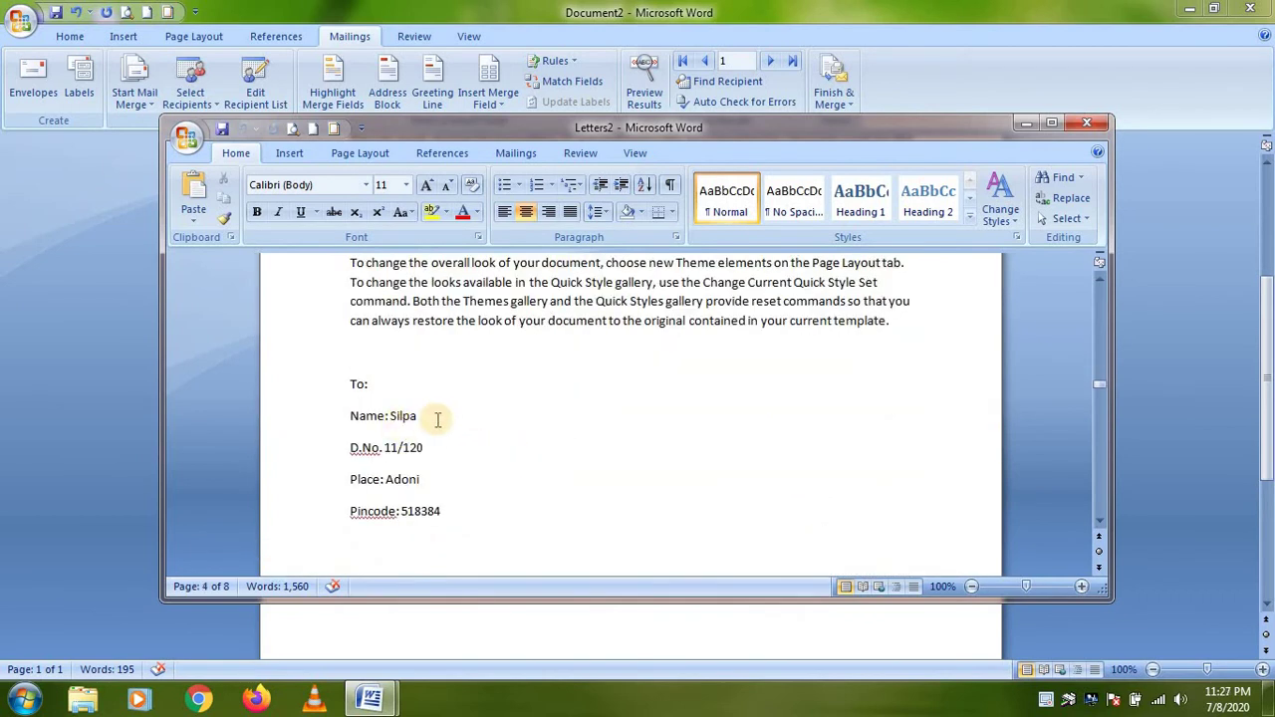
{"action": "scroll", "coordinate": [629, 410], "scroll_direction": "down", "scroll_amount": 5}
{"action": "scroll", "coordinate": [629, 411], "scroll_direction": "down", "scroll_amount": 10}
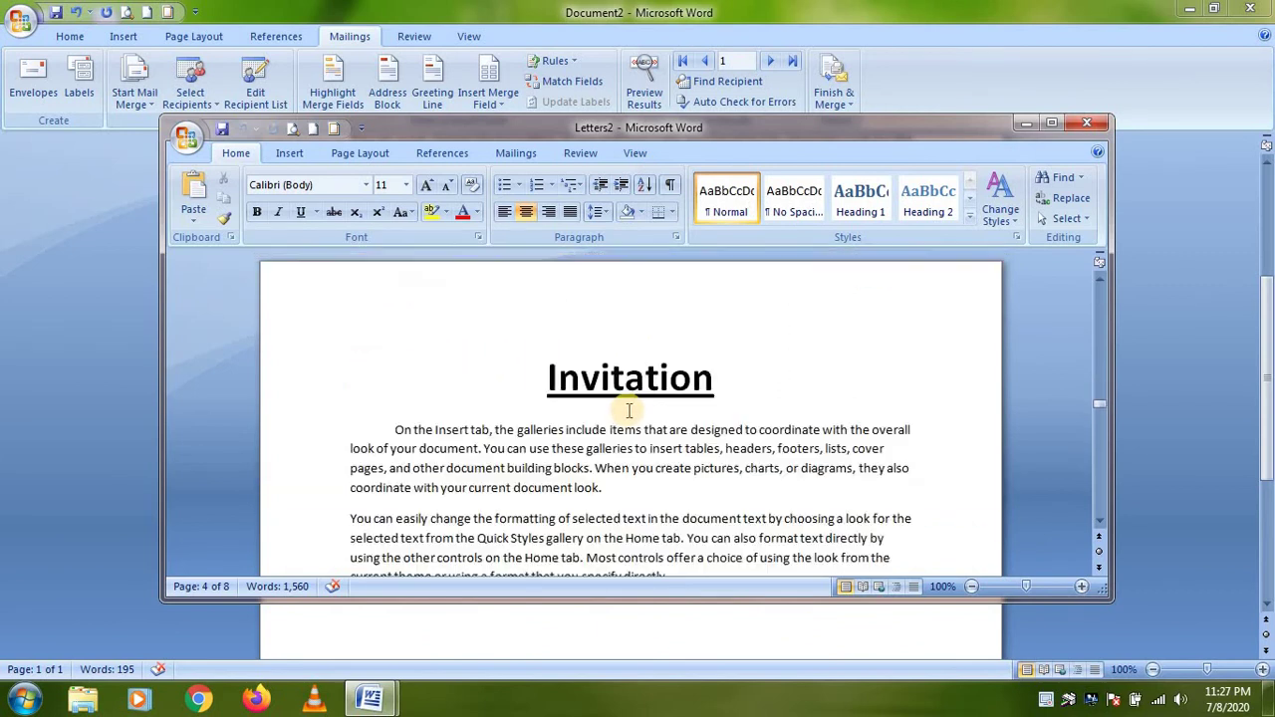
{"action": "scroll", "coordinate": [629, 411], "scroll_direction": "down", "scroll_amount": 4}
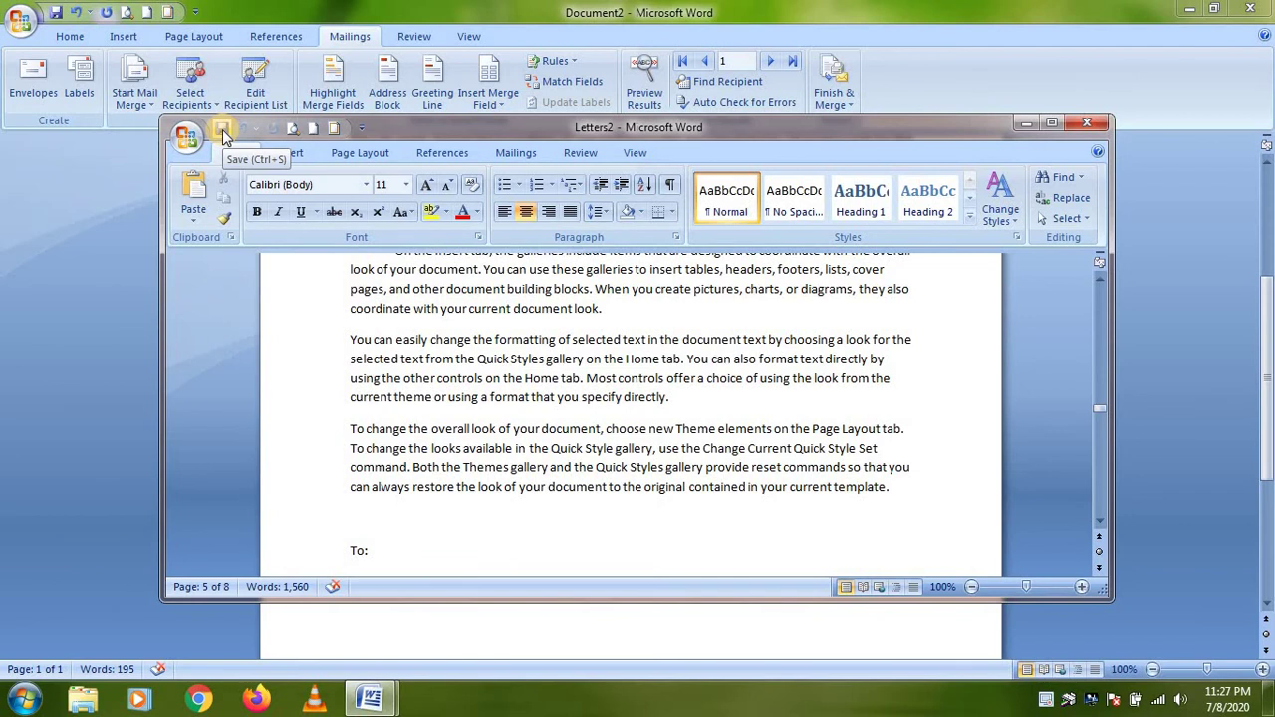
{"action": "scroll", "coordinate": [640, 435], "scroll_direction": "down", "scroll_amount": 8}
{"action": "scroll", "coordinate": [641, 435], "scroll_direction": "down", "scroll_amount": 5}
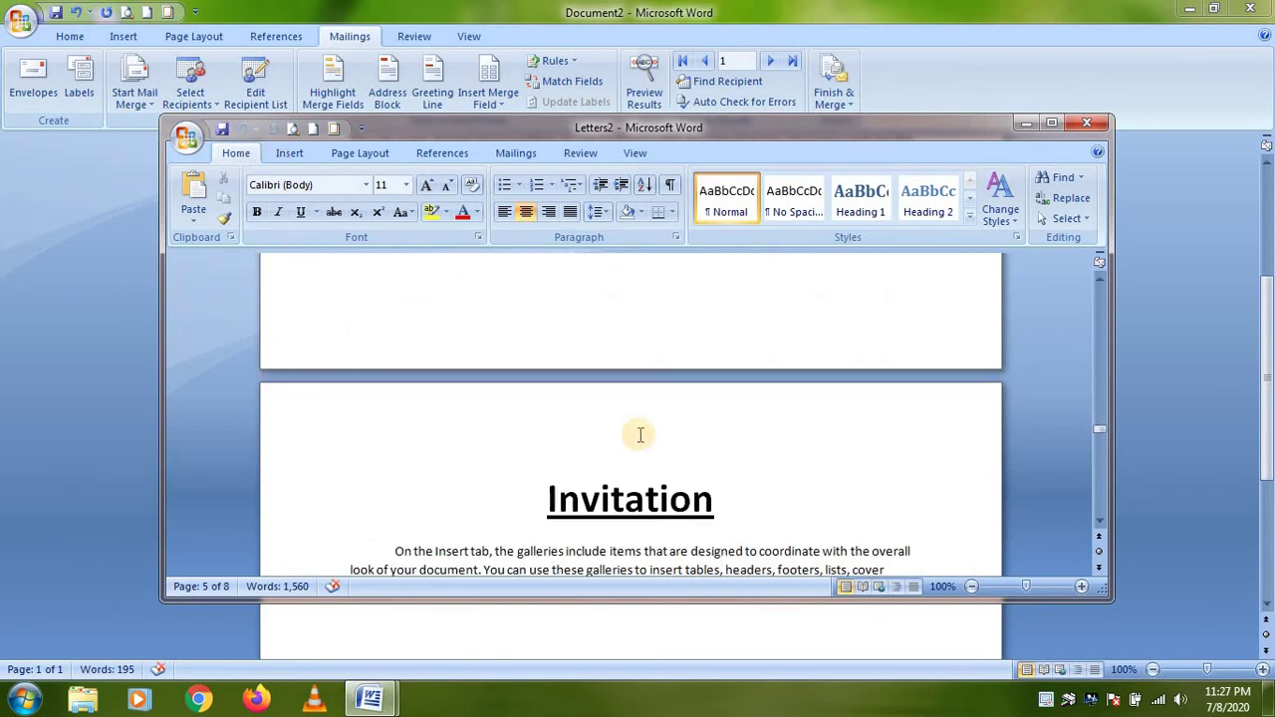
{"action": "scroll", "coordinate": [641, 435], "scroll_direction": "down", "scroll_amount": 5}
{"action": "scroll", "coordinate": [641, 434], "scroll_direction": "down", "scroll_amount": 4}
{"action": "scroll", "coordinate": [641, 434], "scroll_direction": "down", "scroll_amount": 6}
{"action": "scroll", "coordinate": [640, 434], "scroll_direction": "down", "scroll_amount": 5}
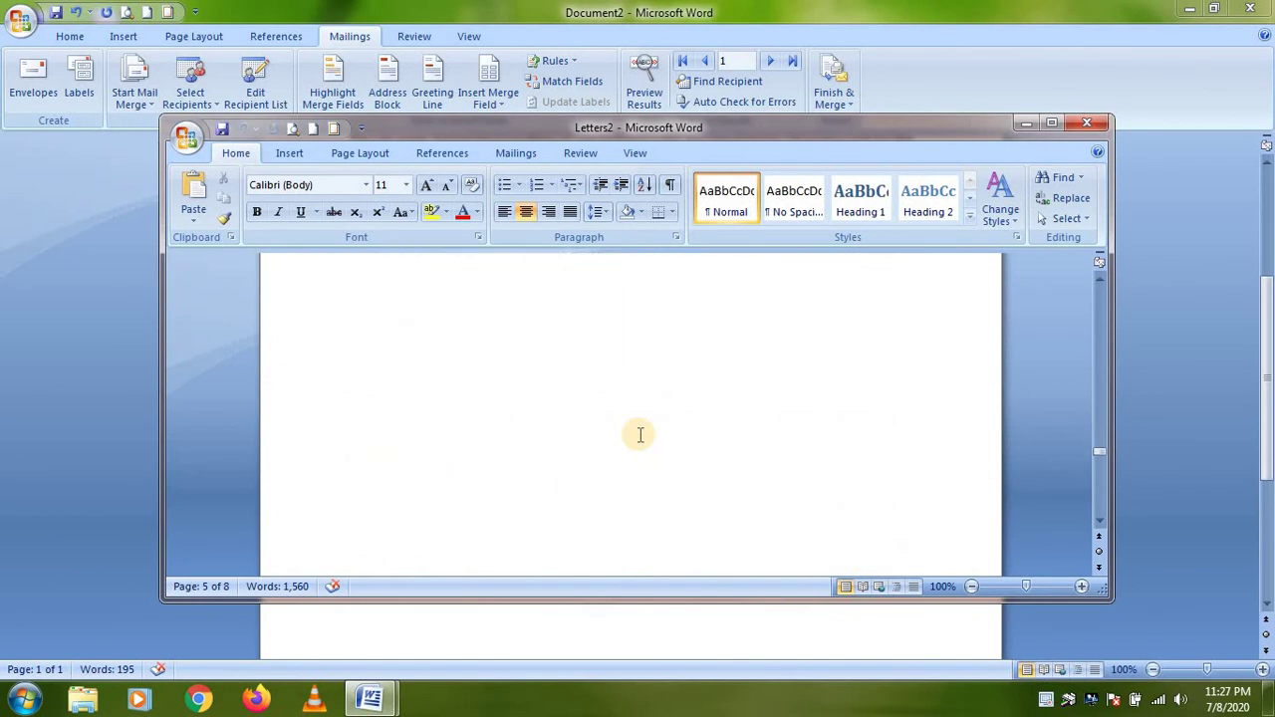
{"action": "scroll", "coordinate": [641, 435], "scroll_direction": "down", "scroll_amount": 5}
{"action": "scroll", "coordinate": [641, 435], "scroll_direction": "down", "scroll_amount": 5}
{"action": "scroll", "coordinate": [638, 434], "scroll_direction": "down", "scroll_amount": 5}
{"action": "scroll", "coordinate": [639, 434], "scroll_direction": "down", "scroll_amount": 5}
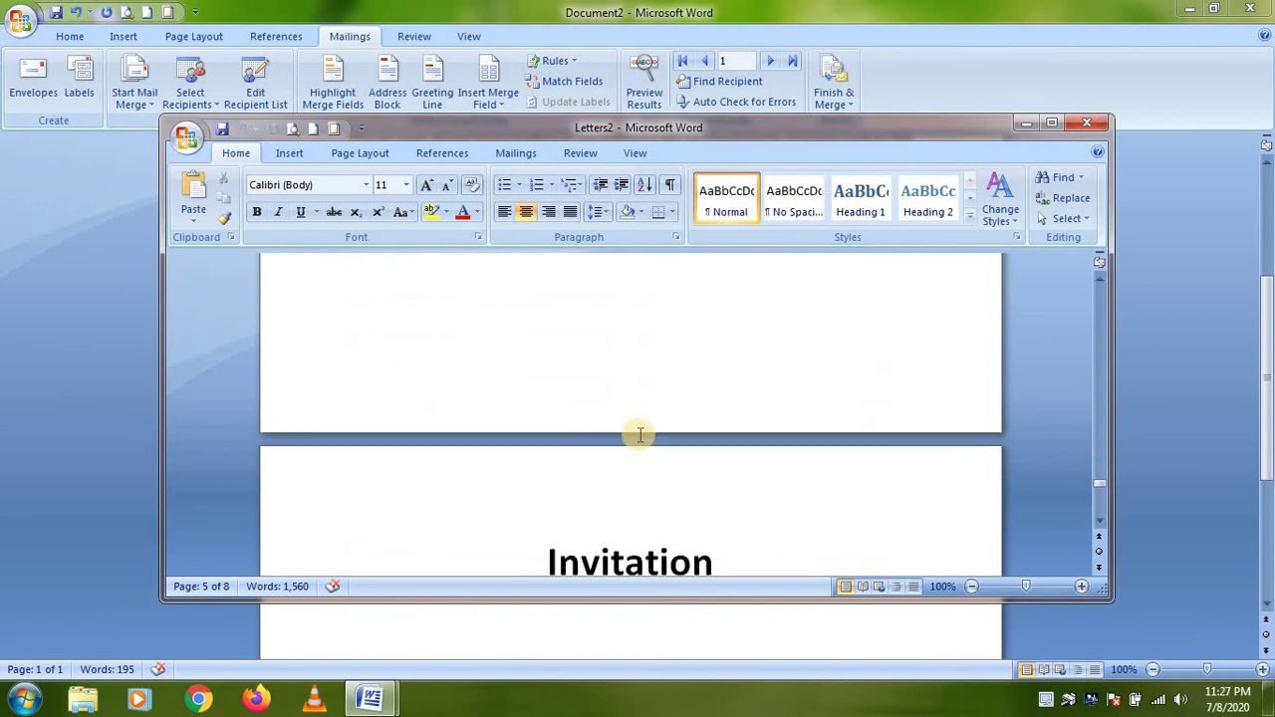
{"action": "scroll", "coordinate": [639, 435], "scroll_direction": "down", "scroll_amount": 5}
{"action": "scroll", "coordinate": [639, 435], "scroll_direction": "down", "scroll_amount": 5}
{"action": "scroll", "coordinate": [640, 434], "scroll_direction": "down", "scroll_amount": 5}
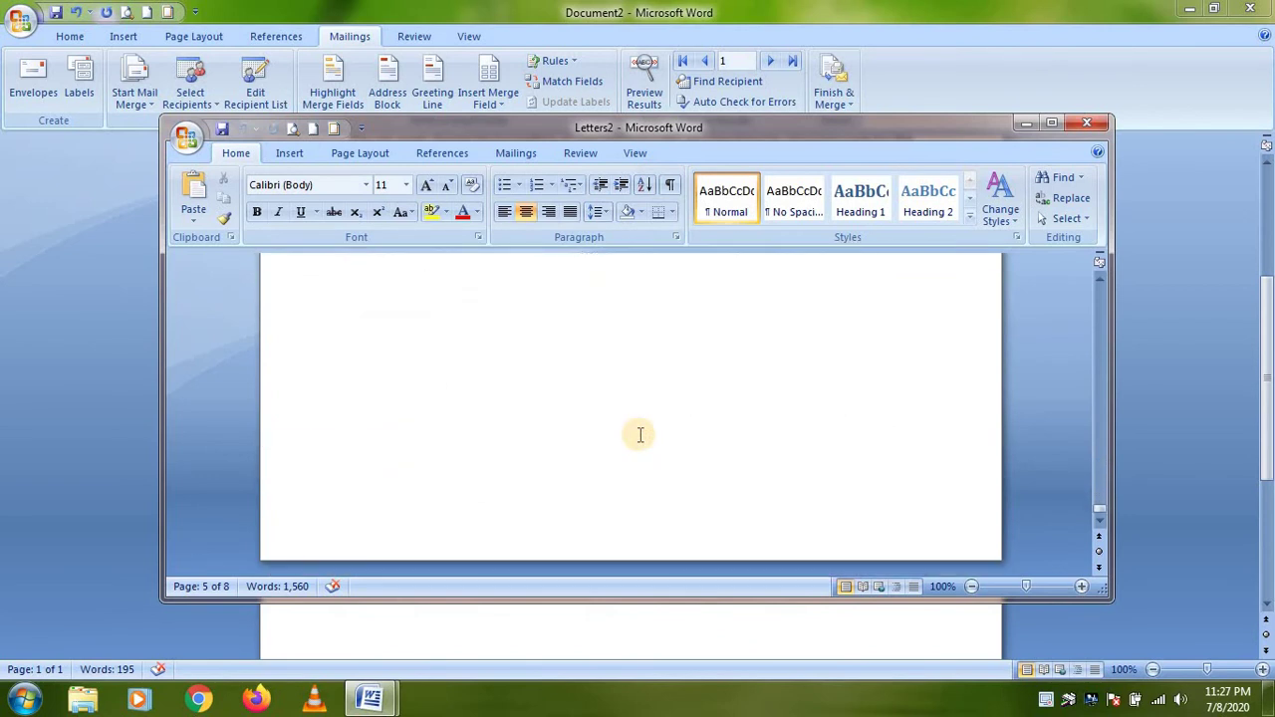
- Scroll back up through Letters2 and close the merged letters window
{"action": "scroll", "coordinate": [640, 434], "scroll_direction": "up", "scroll_amount": 5}
{"action": "scroll", "coordinate": [640, 435], "scroll_direction": "up", "scroll_amount": 5}
{"action": "scroll", "coordinate": [641, 435], "scroll_direction": "up", "scroll_amount": 5}
{"action": "scroll", "coordinate": [641, 435], "scroll_direction": "up", "scroll_amount": 5}
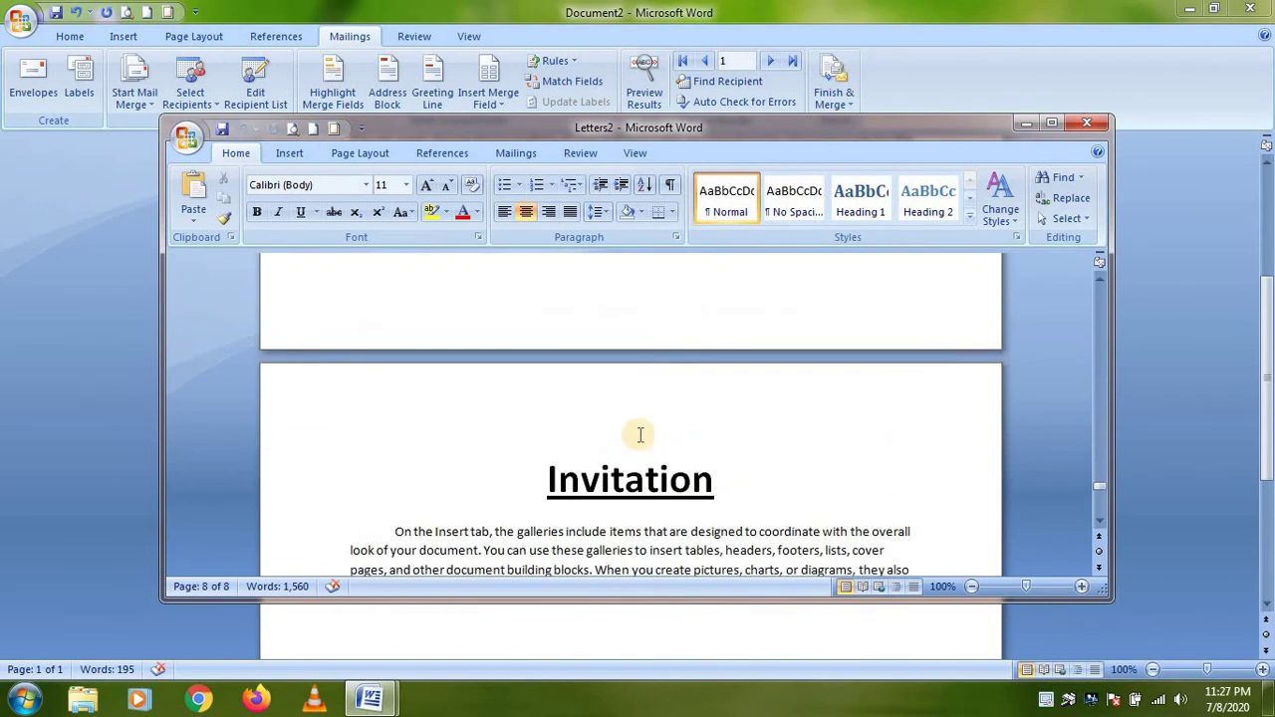
{"action": "scroll", "coordinate": [640, 435], "scroll_direction": "up", "scroll_amount": 3}
{"action": "left_click", "coordinate": [1086, 123]}
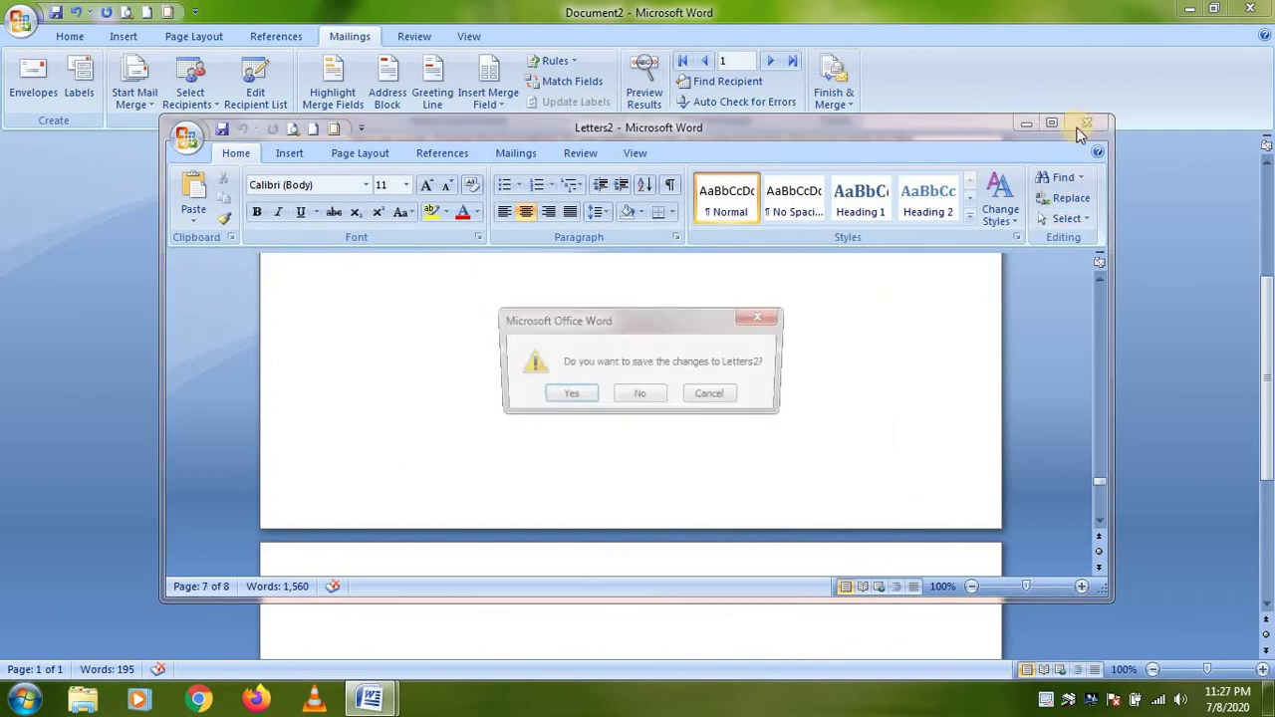
- Discard Letters2 without saving, then start an Envelopes merge with Size 10 envelopes
{"action": "left_click", "coordinate": [643, 397]}
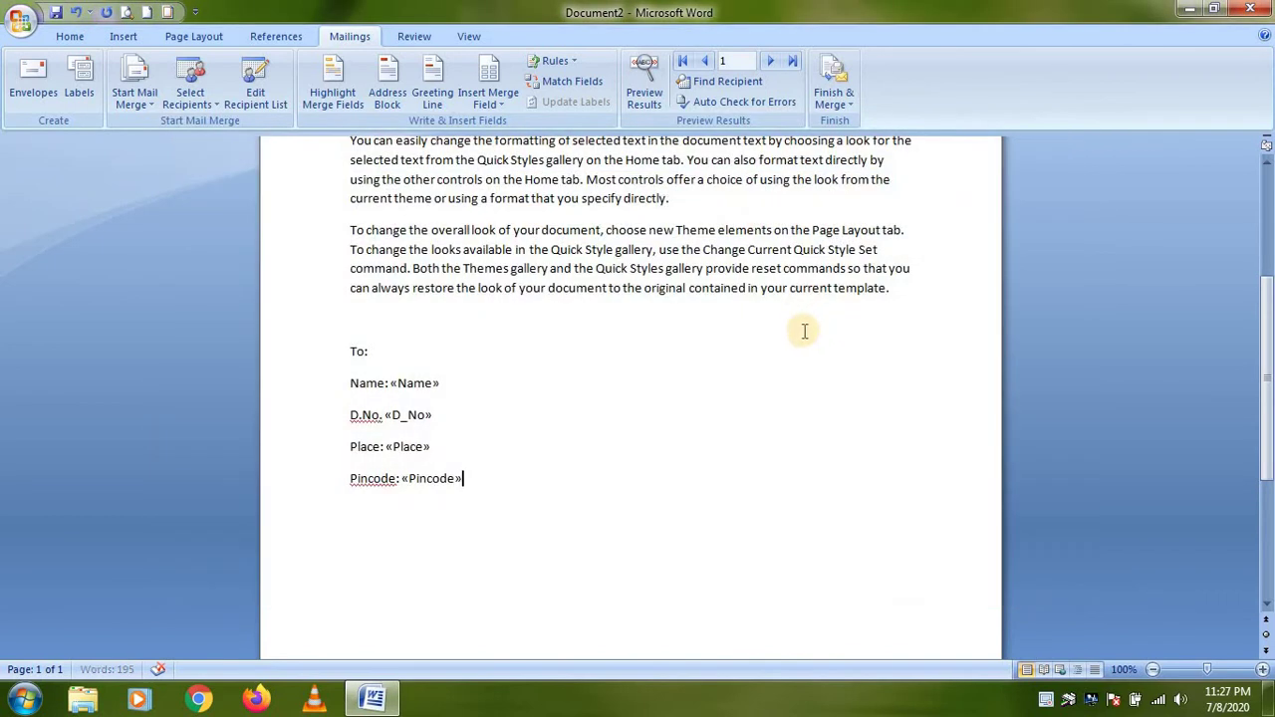
{"action": "scroll", "coordinate": [568, 339], "scroll_direction": "up", "scroll_amount": 5}
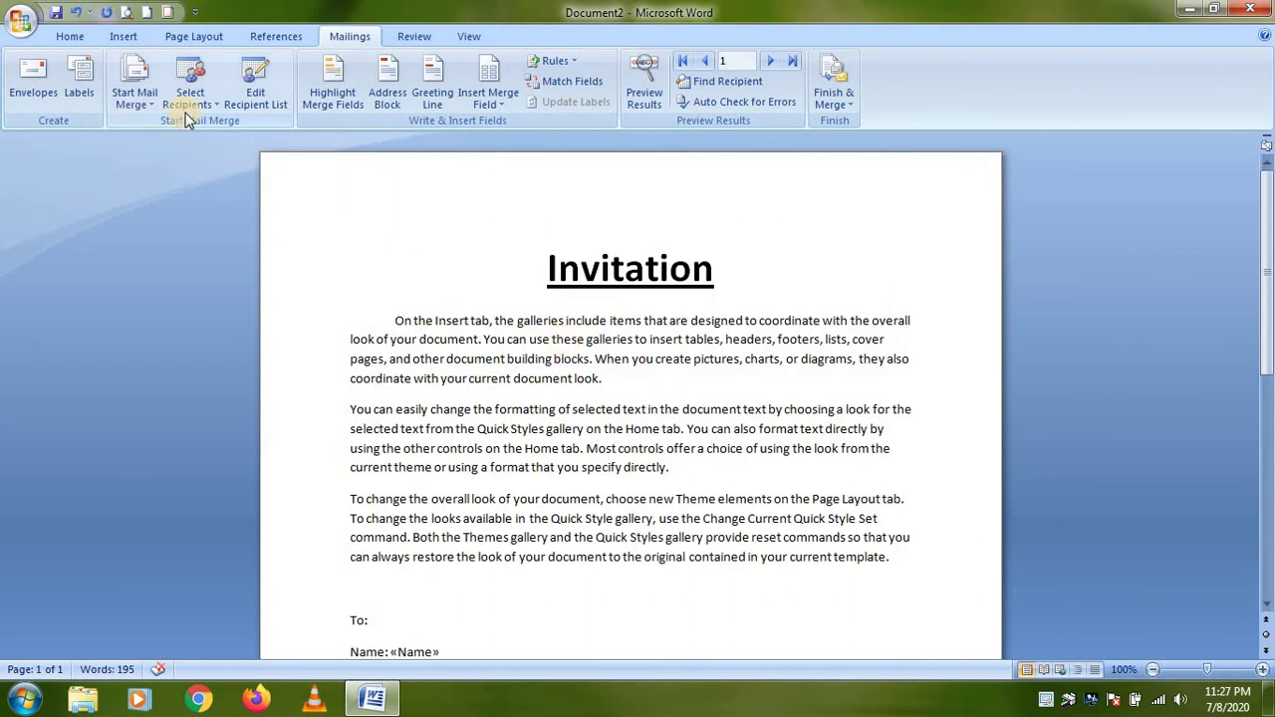
{"action": "left_click", "coordinate": [149, 102]}
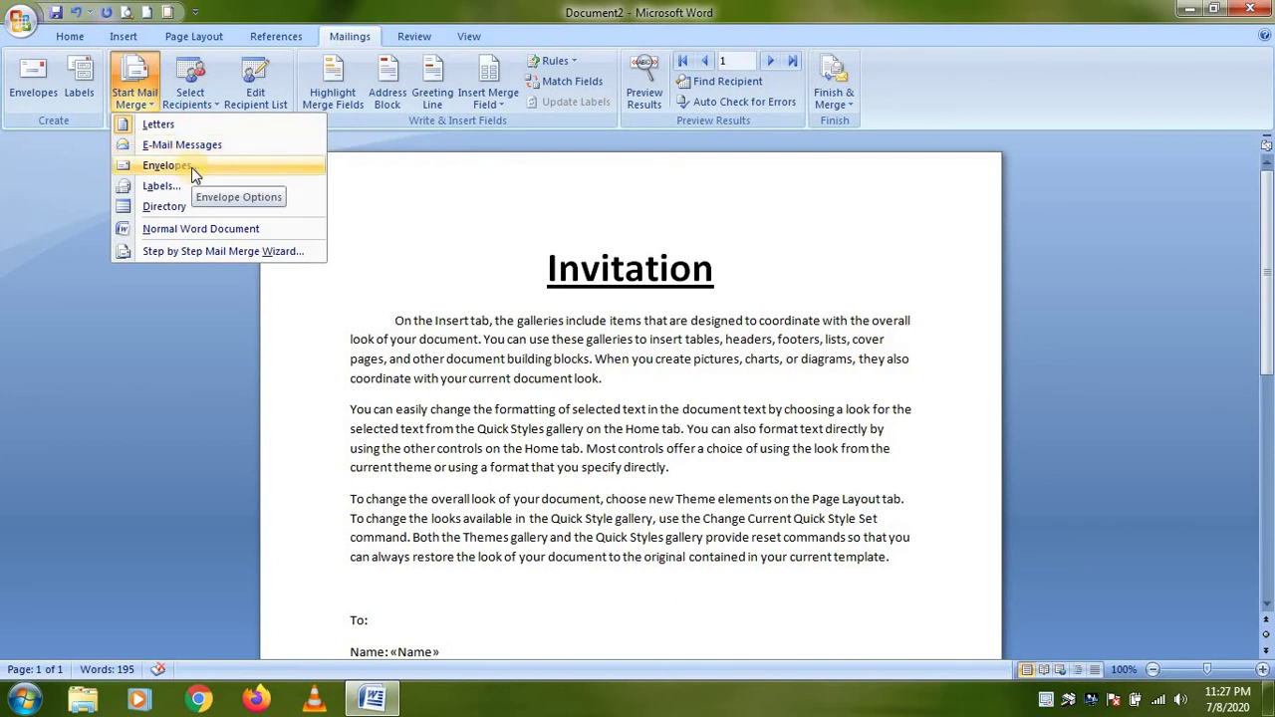
{"action": "left_click", "coordinate": [192, 170]}
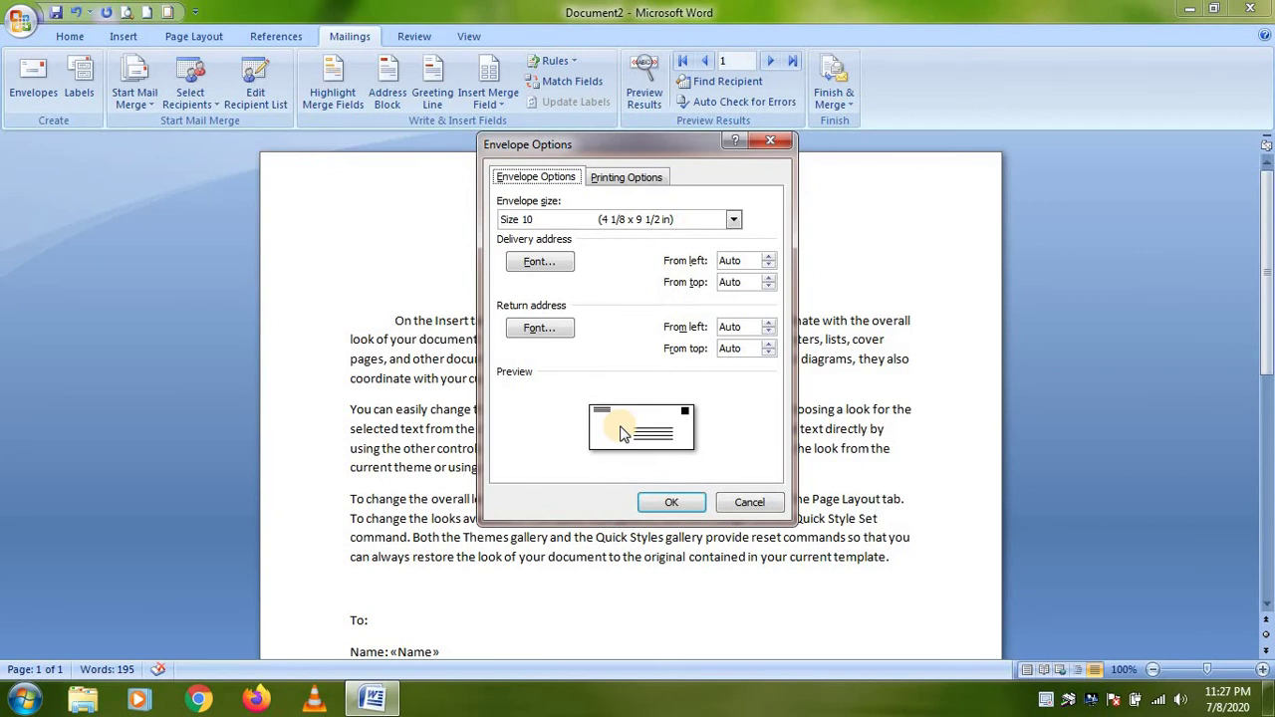
{"action": "left_click", "coordinate": [677, 504]}
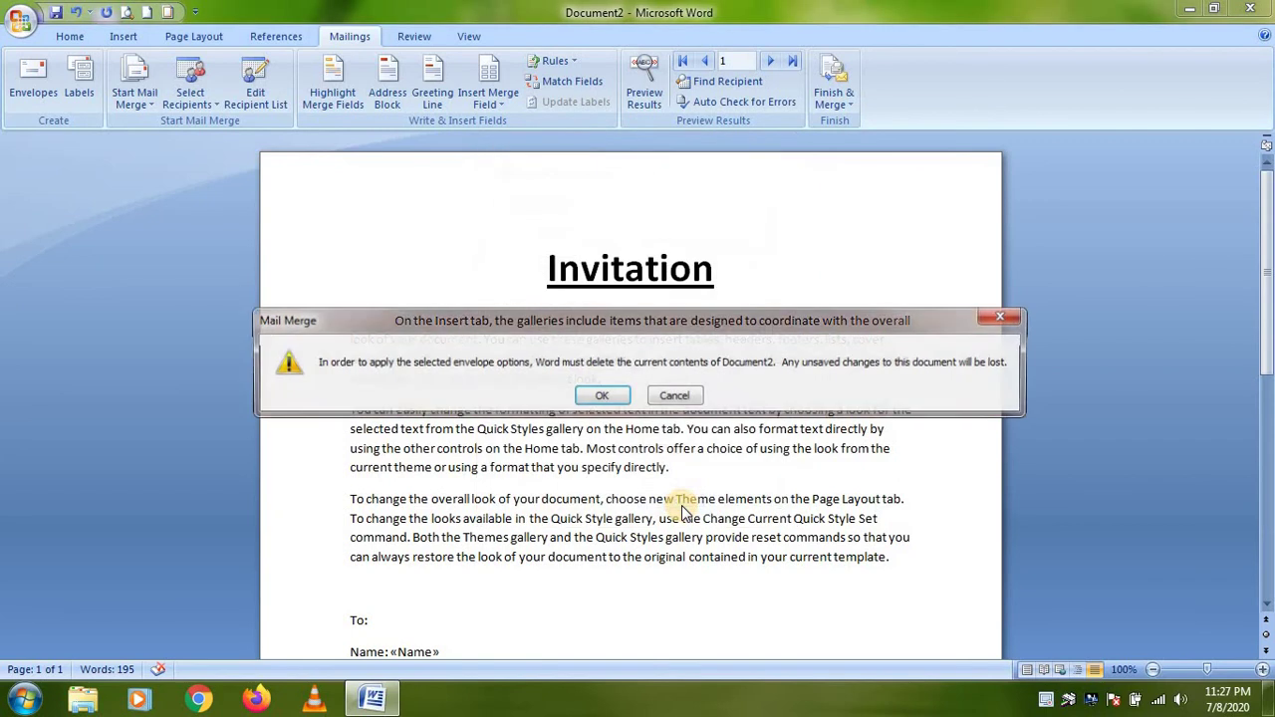
- Accept the warning so the letter is replaced by a Size 10 envelope layout
{"action": "left_click", "coordinate": [610, 395]}
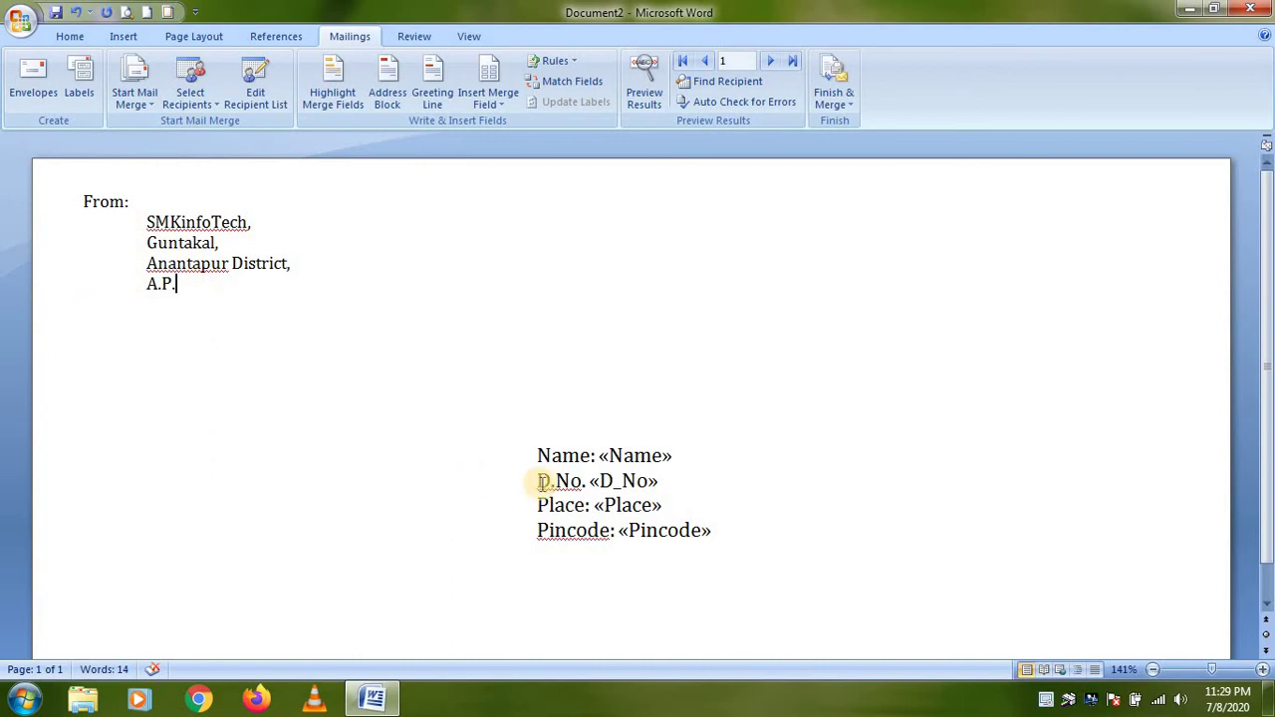
- Preview the envelope with the first recipient's address, then choose Edit Individual Documents
{"action": "left_click", "coordinate": [643, 96]}
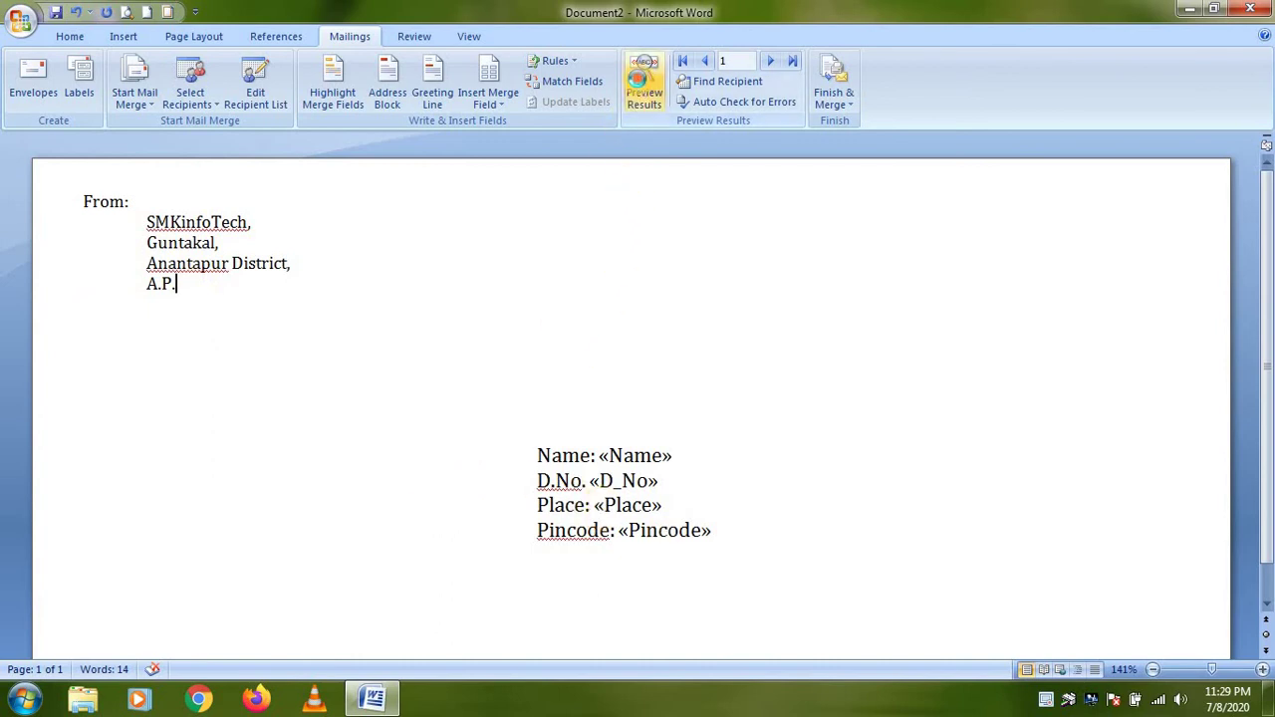
{"action": "scroll", "coordinate": [673, 456], "scroll_direction": "down", "scroll_amount": 1}
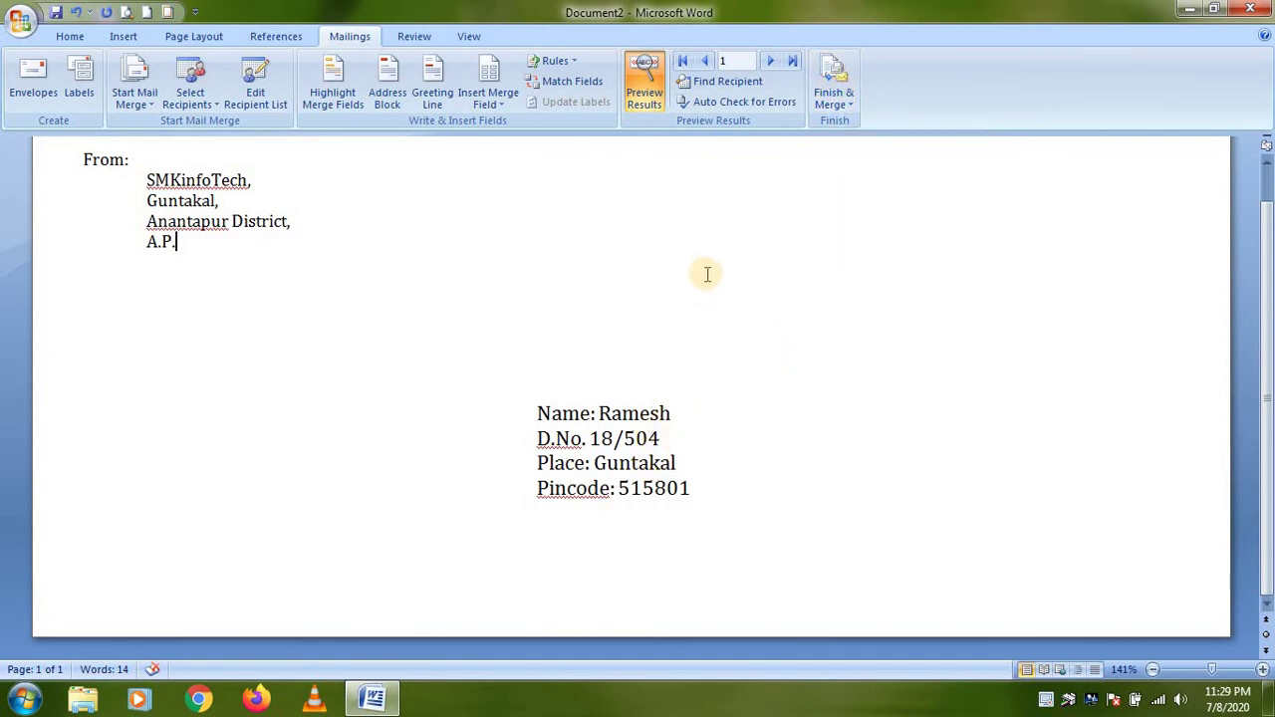
{"action": "left_click", "coordinate": [847, 100]}
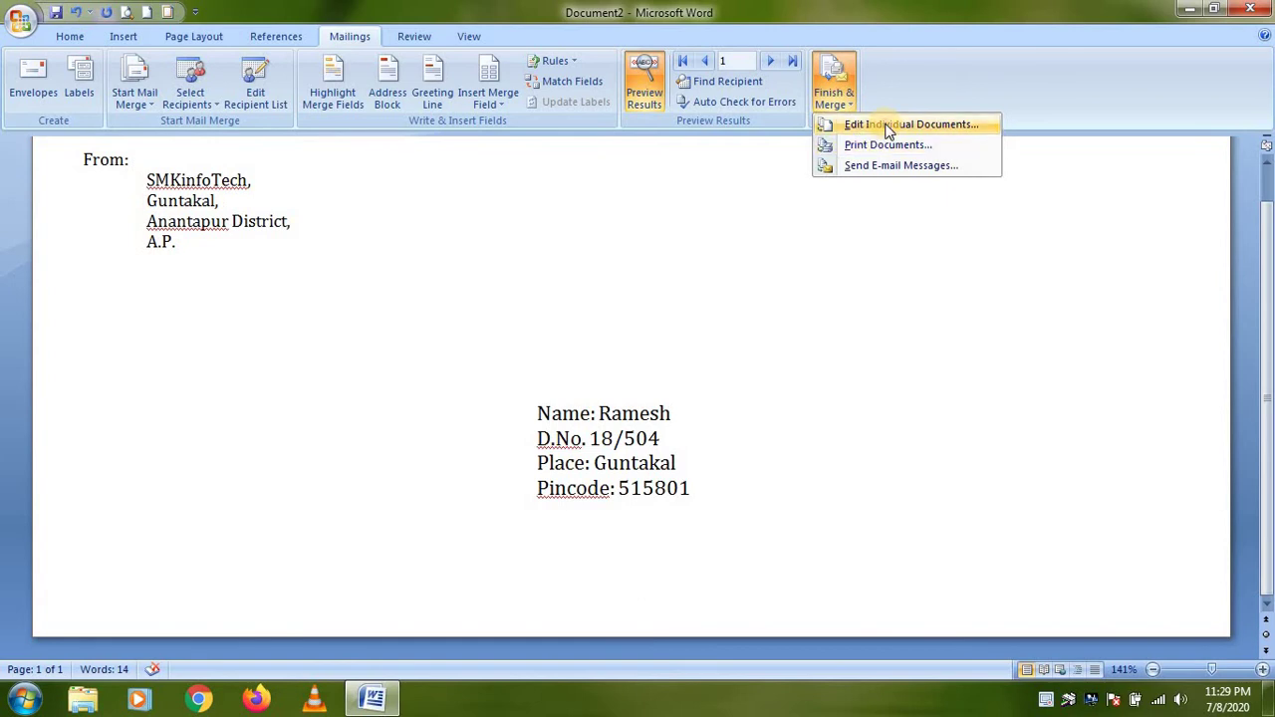
{"action": "left_click", "coordinate": [855, 124]}
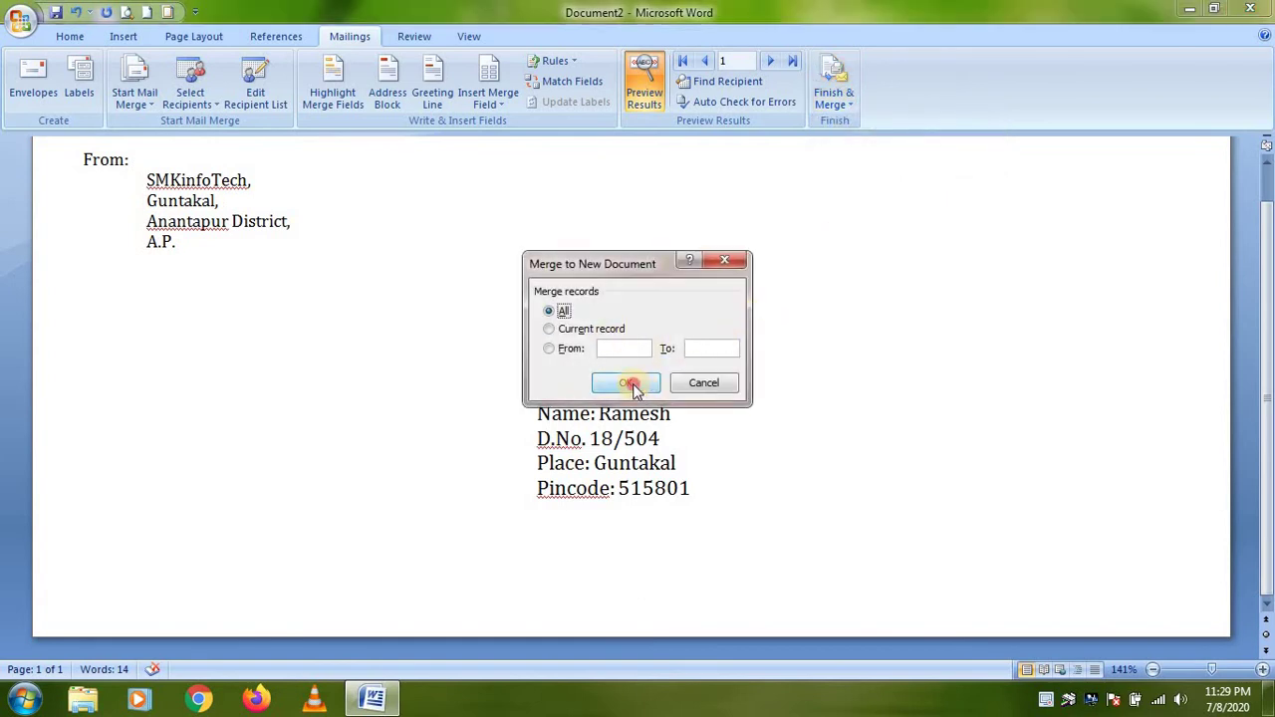
- Merge all records into Envelopes3, maximize it, and review the eight envelopes
{"action": "left_click", "coordinate": [632, 384]}
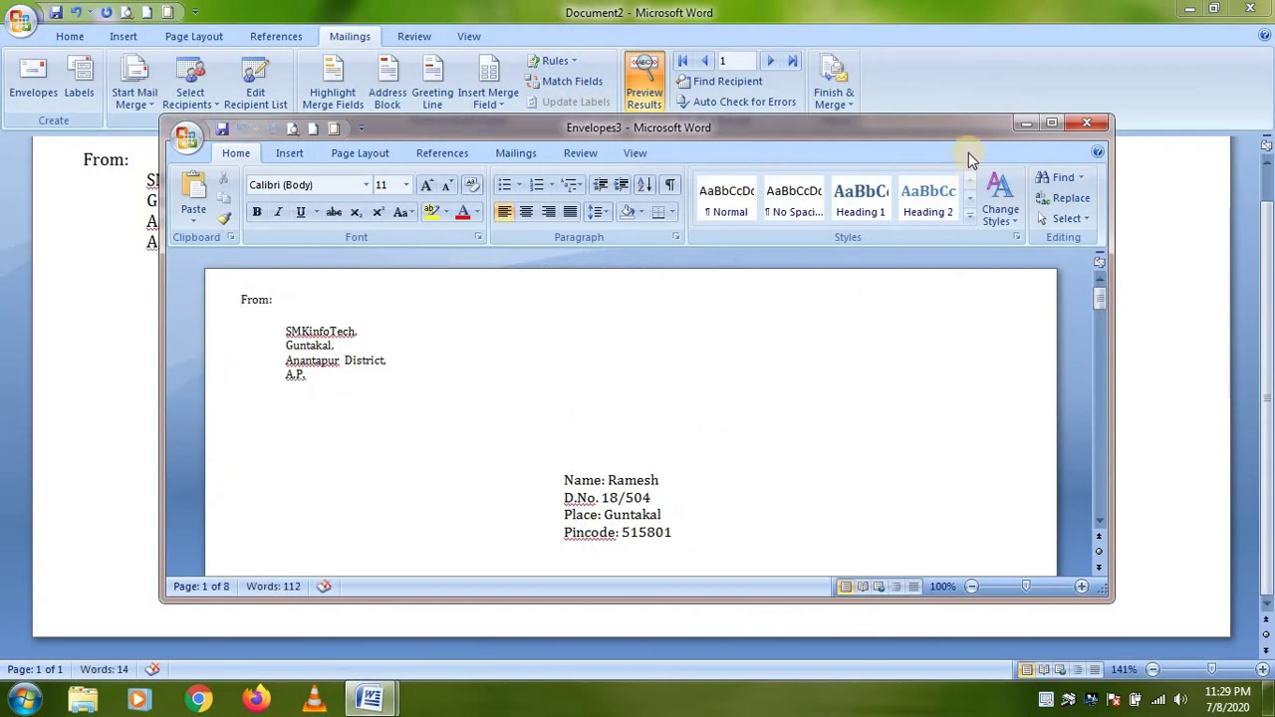
{"action": "left_click", "coordinate": [1051, 123]}
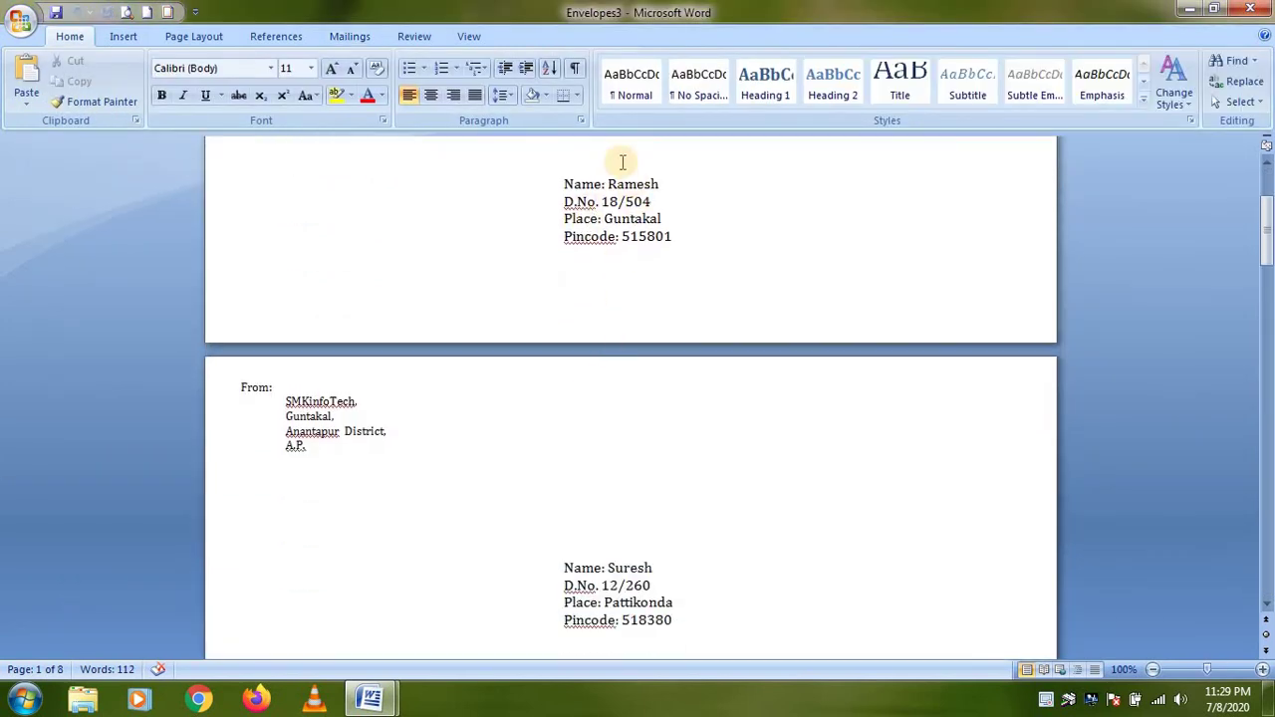
{"action": "scroll", "coordinate": [626, 423], "scroll_direction": "down", "scroll_amount": 3}
{"action": "scroll", "coordinate": [634, 446], "scroll_direction": "down", "scroll_amount": 9}
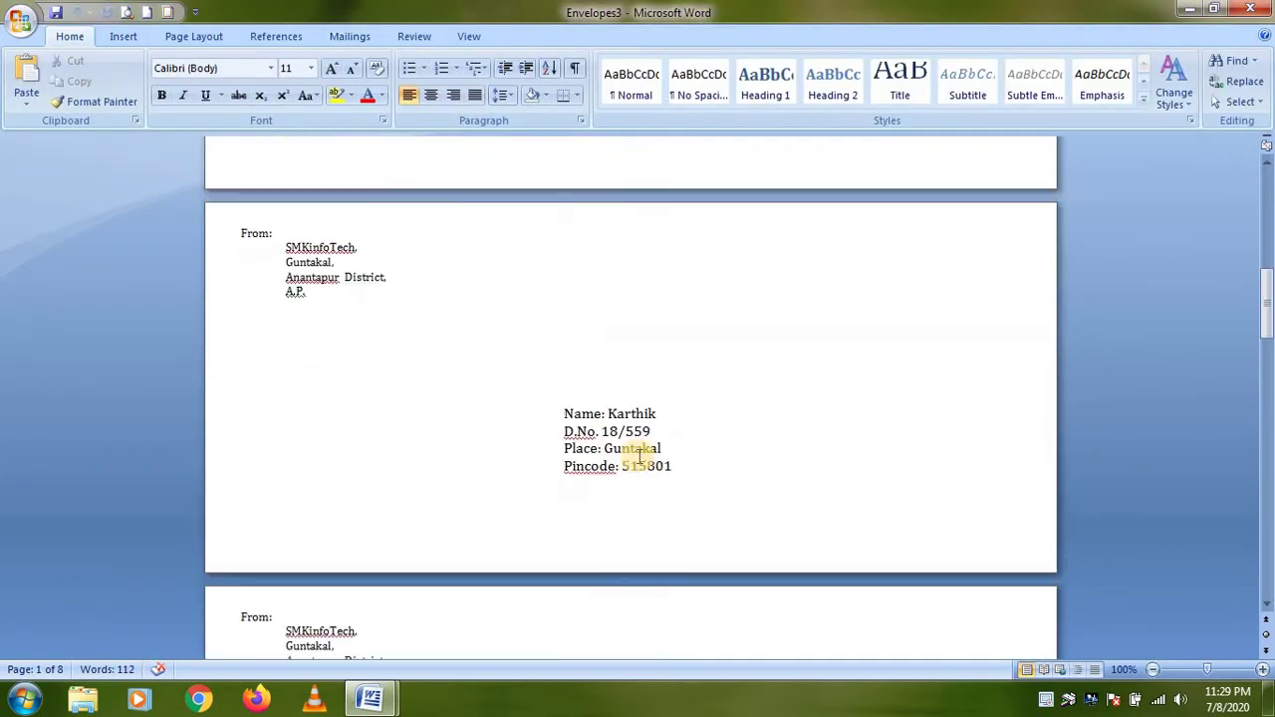
{"action": "scroll", "coordinate": [648, 442], "scroll_direction": "down", "scroll_amount": 2}
{"action": "scroll", "coordinate": [665, 448], "scroll_direction": "down", "scroll_amount": 4}
{"action": "scroll", "coordinate": [653, 448], "scroll_direction": "down", "scroll_amount": 2}
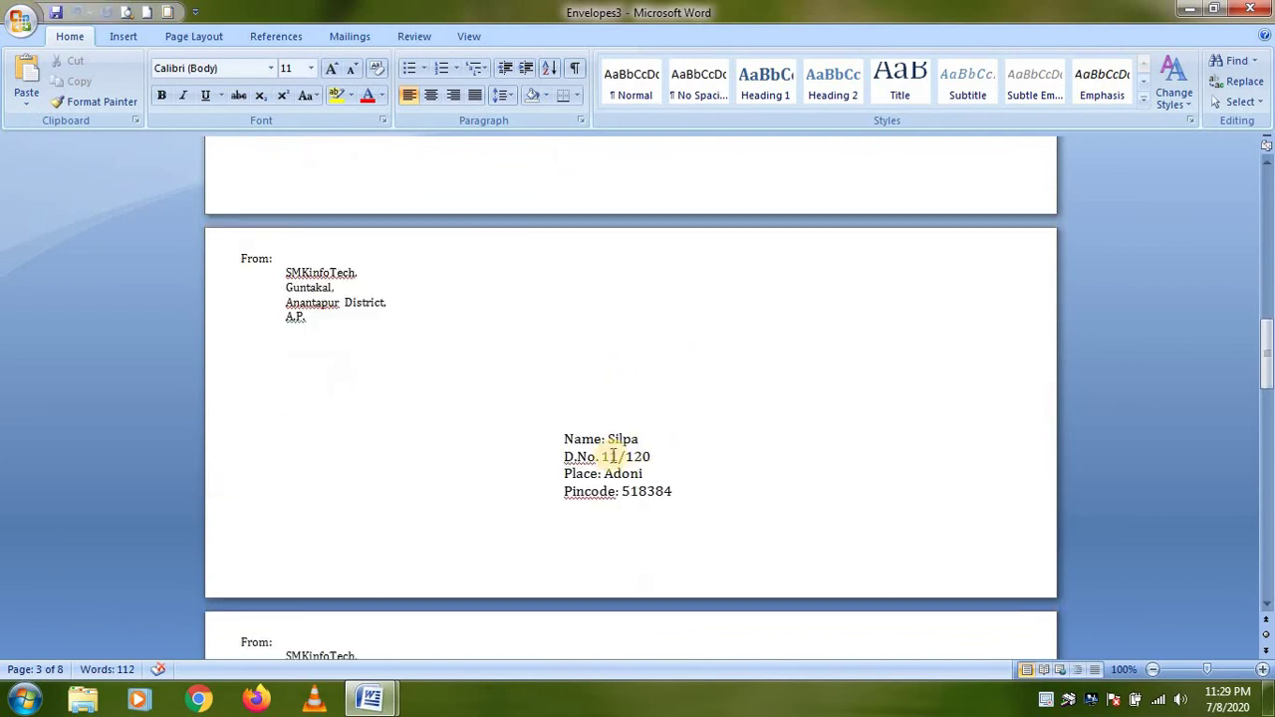
{"action": "scroll", "coordinate": [630, 459], "scroll_direction": "down", "scroll_amount": 9}
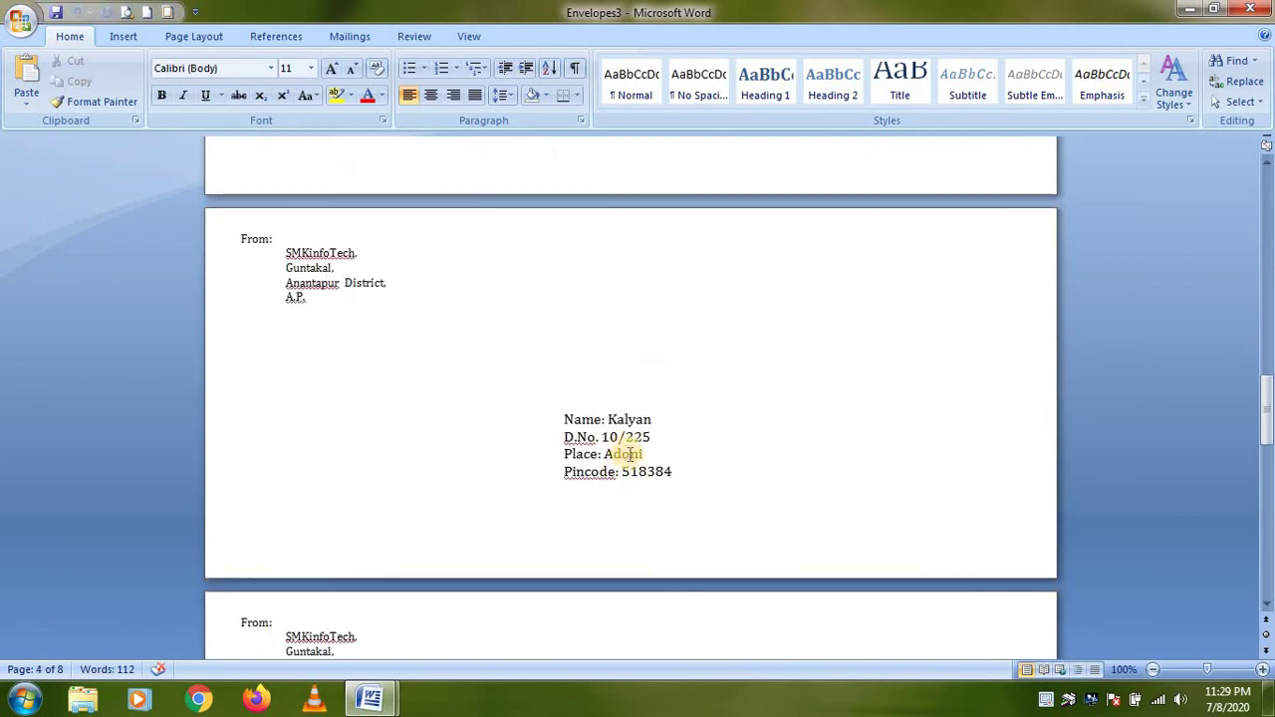
{"action": "scroll", "coordinate": [625, 459], "scroll_direction": "down", "scroll_amount": 10}
{"action": "scroll", "coordinate": [628, 467], "scroll_direction": "down", "scroll_amount": 5}
{"action": "scroll", "coordinate": [629, 469], "scroll_direction": "down", "scroll_amount": 9}
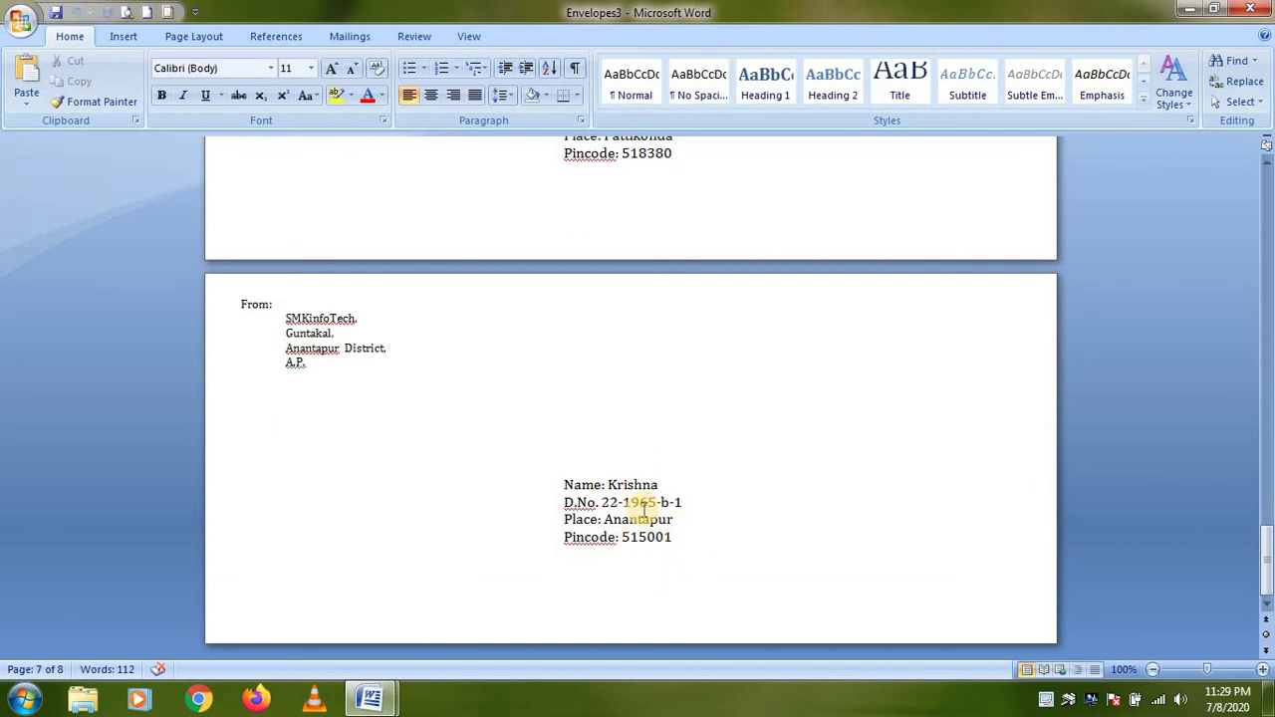
{"action": "scroll", "coordinate": [649, 489], "scroll_direction": "up", "scroll_amount": 8}
{"action": "scroll", "coordinate": [655, 489], "scroll_direction": "up", "scroll_amount": 7}
{"action": "scroll", "coordinate": [652, 489], "scroll_direction": "up", "scroll_amount": 11}
{"action": "scroll", "coordinate": [656, 491], "scroll_direction": "up", "scroll_amount": 6}
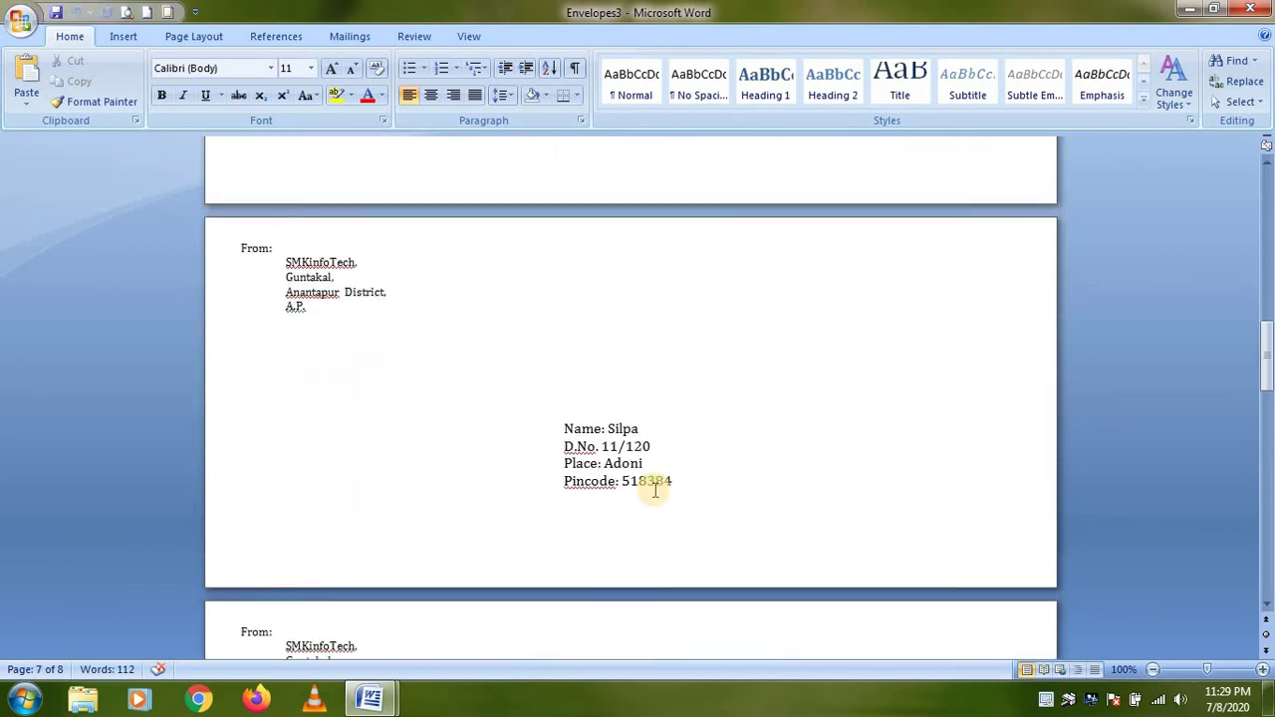
{"action": "scroll", "coordinate": [652, 489], "scroll_direction": "up", "scroll_amount": 10}
{"action": "scroll", "coordinate": [648, 472], "scroll_direction": "up", "scroll_amount": 5}
{"action": "scroll", "coordinate": [649, 472], "scroll_direction": "up", "scroll_amount": 4}
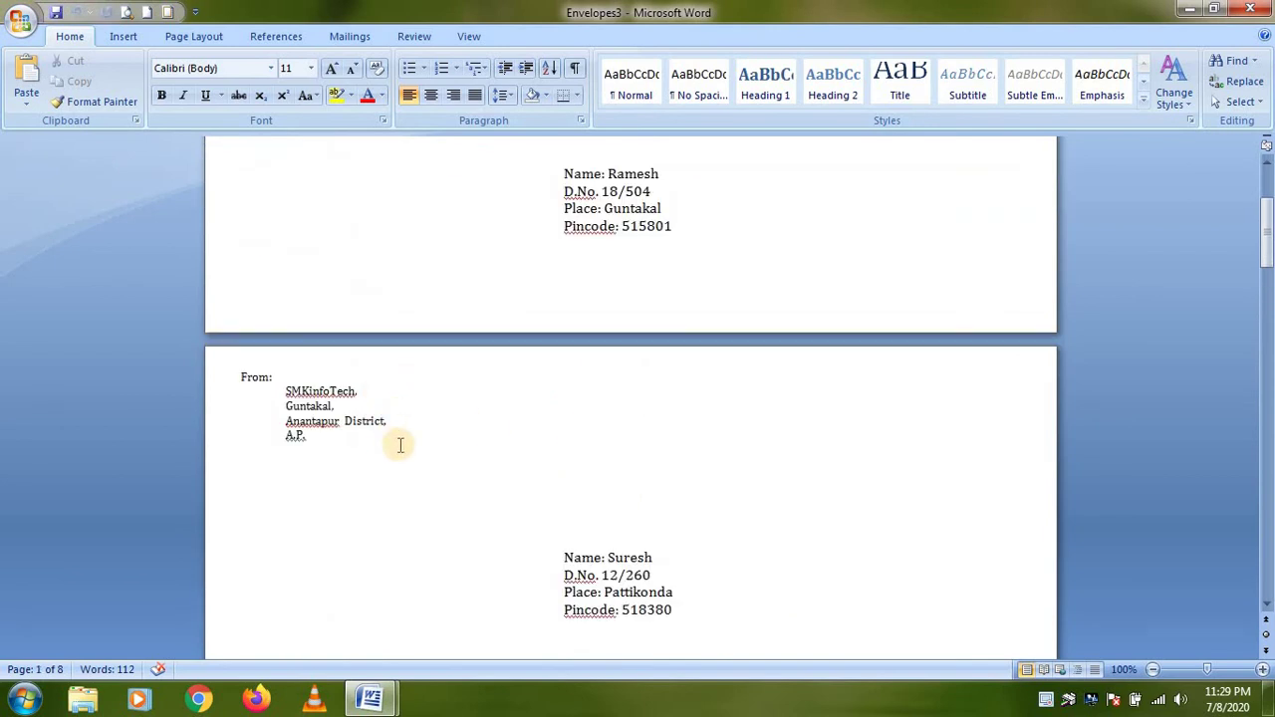
{"action": "scroll", "coordinate": [421, 436], "scroll_direction": "up", "scroll_amount": 3}
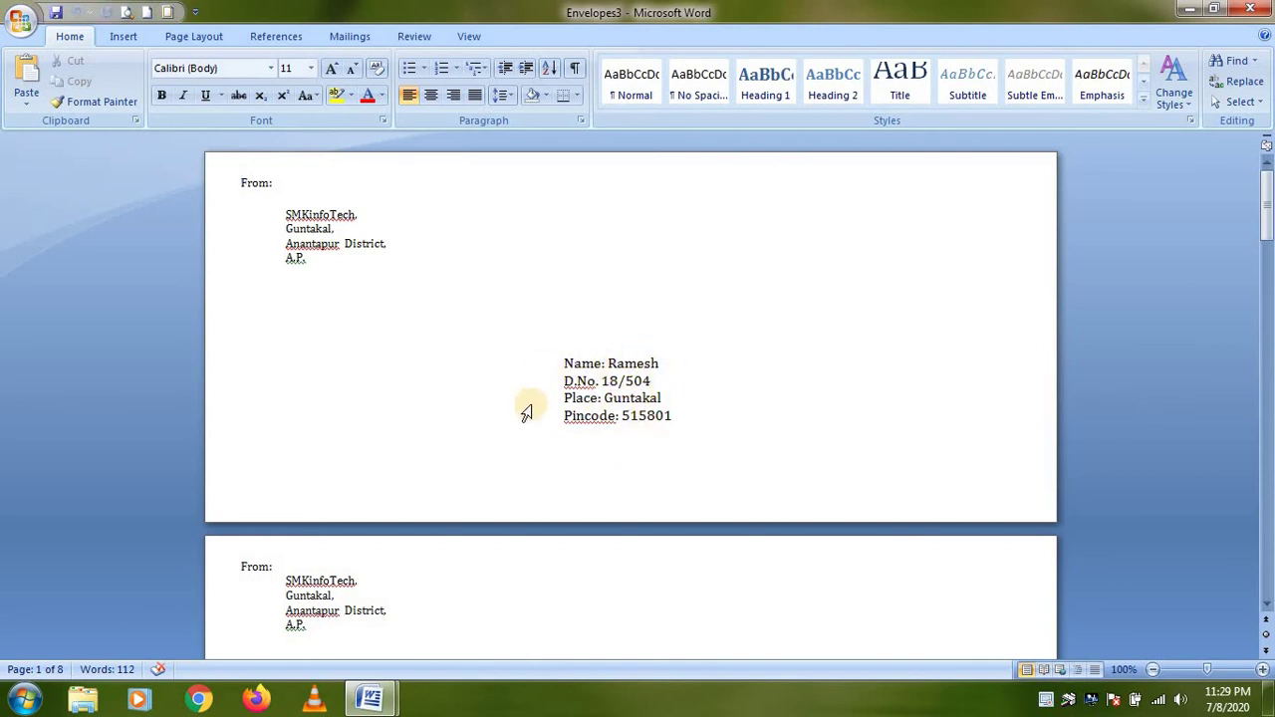
{"action": "scroll", "coordinate": [657, 404], "scroll_direction": "down", "scroll_amount": 3}
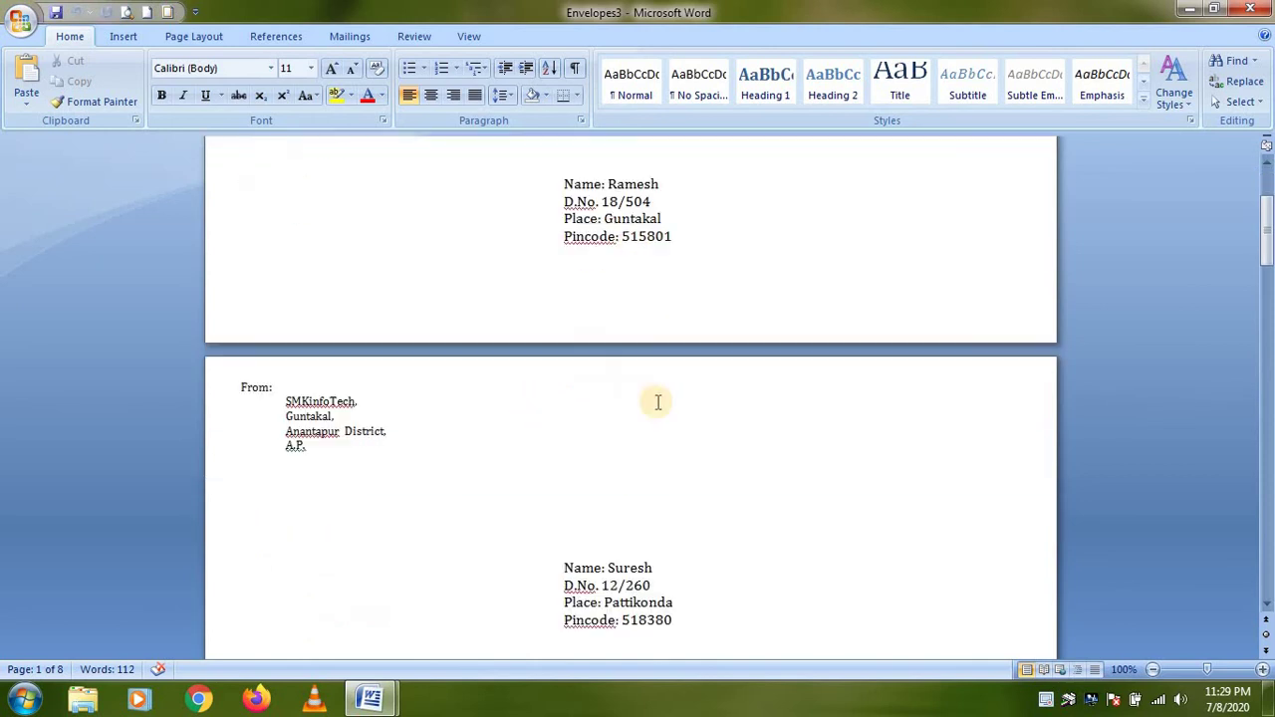
{"action": "scroll", "coordinate": [657, 399], "scroll_direction": "down", "scroll_amount": 3}
{"action": "scroll", "coordinate": [666, 393], "scroll_direction": "up", "scroll_amount": 2}
{"action": "scroll", "coordinate": [667, 392], "scroll_direction": "up", "scroll_amount": 3}
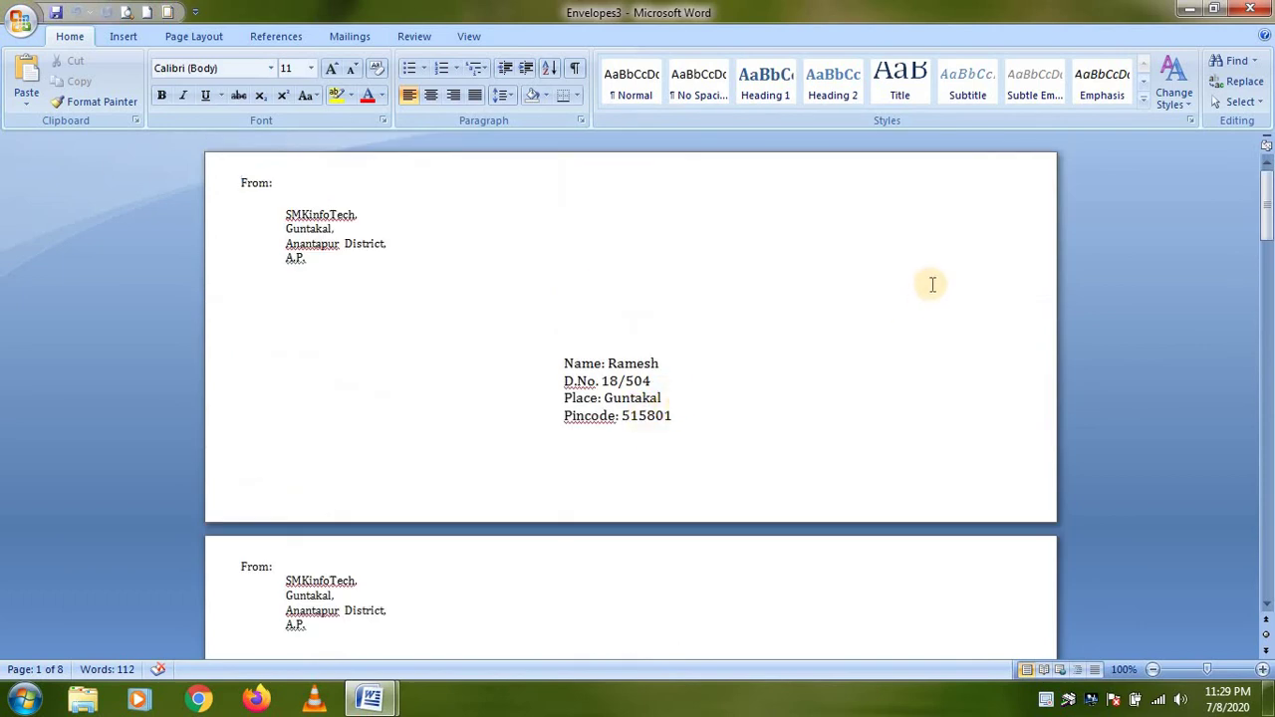
- Close Envelopes3, declining to save its changes
{"action": "left_click", "coordinate": [1251, 10]}
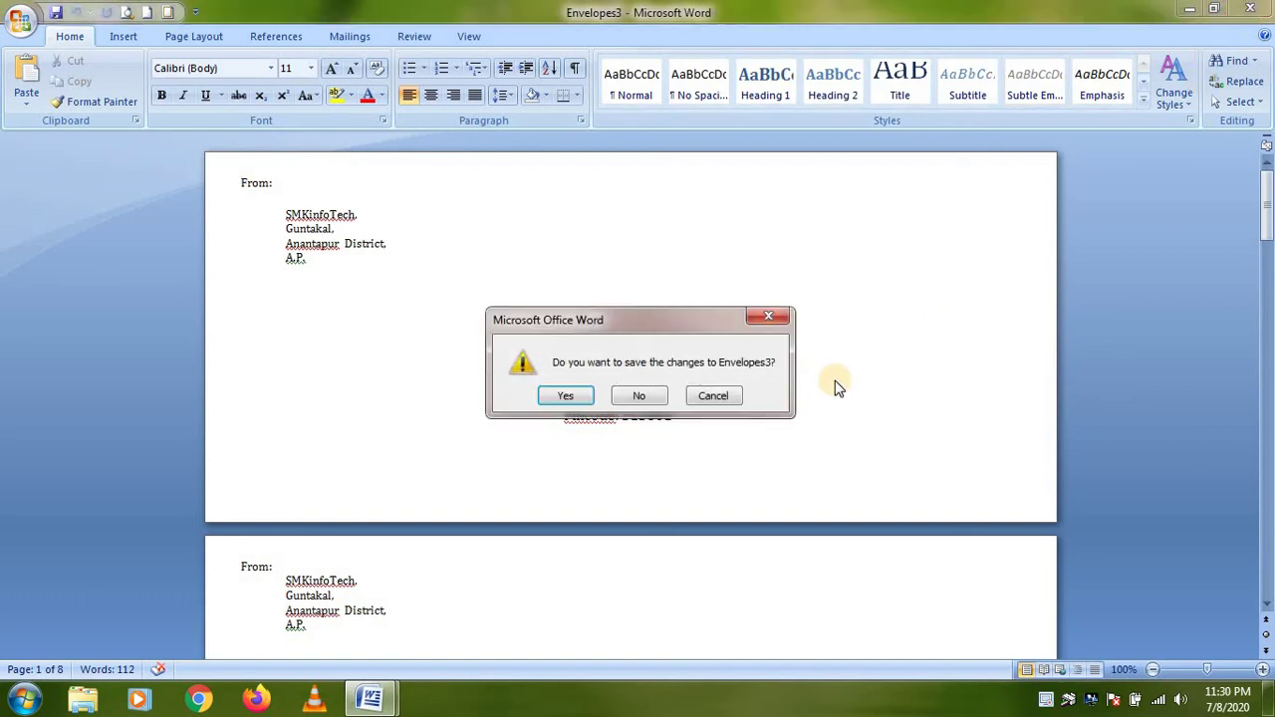
{"action": "left_click", "coordinate": [645, 396]}
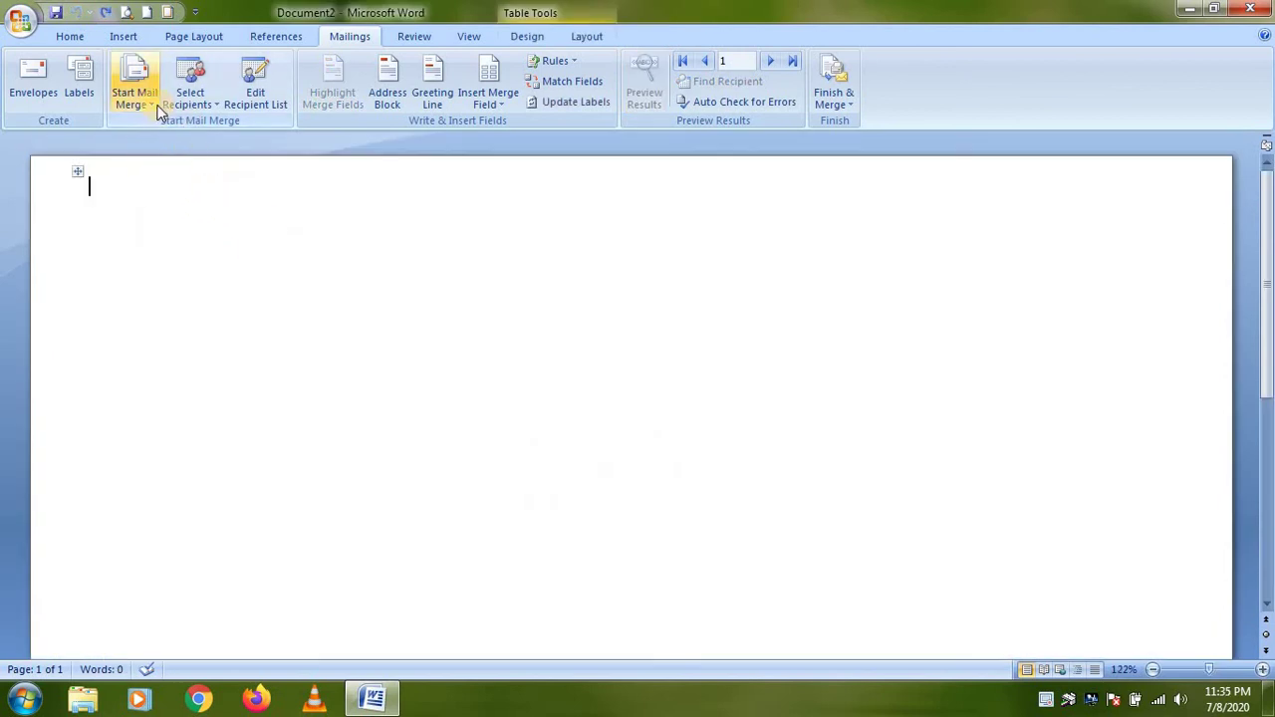
- Start a Labels merge with Microsoft 30 Per Page labels, agreeing to clear the document
{"action": "left_click", "coordinate": [156, 105]}
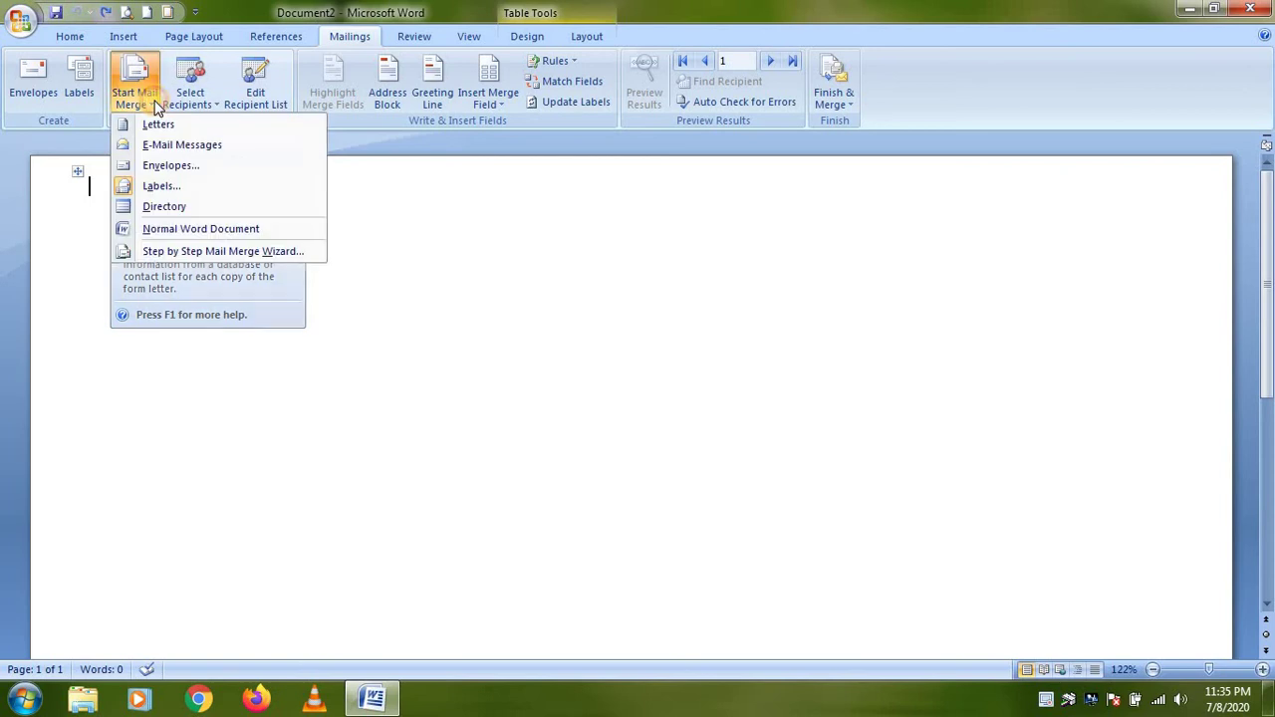
{"action": "left_click", "coordinate": [157, 190]}
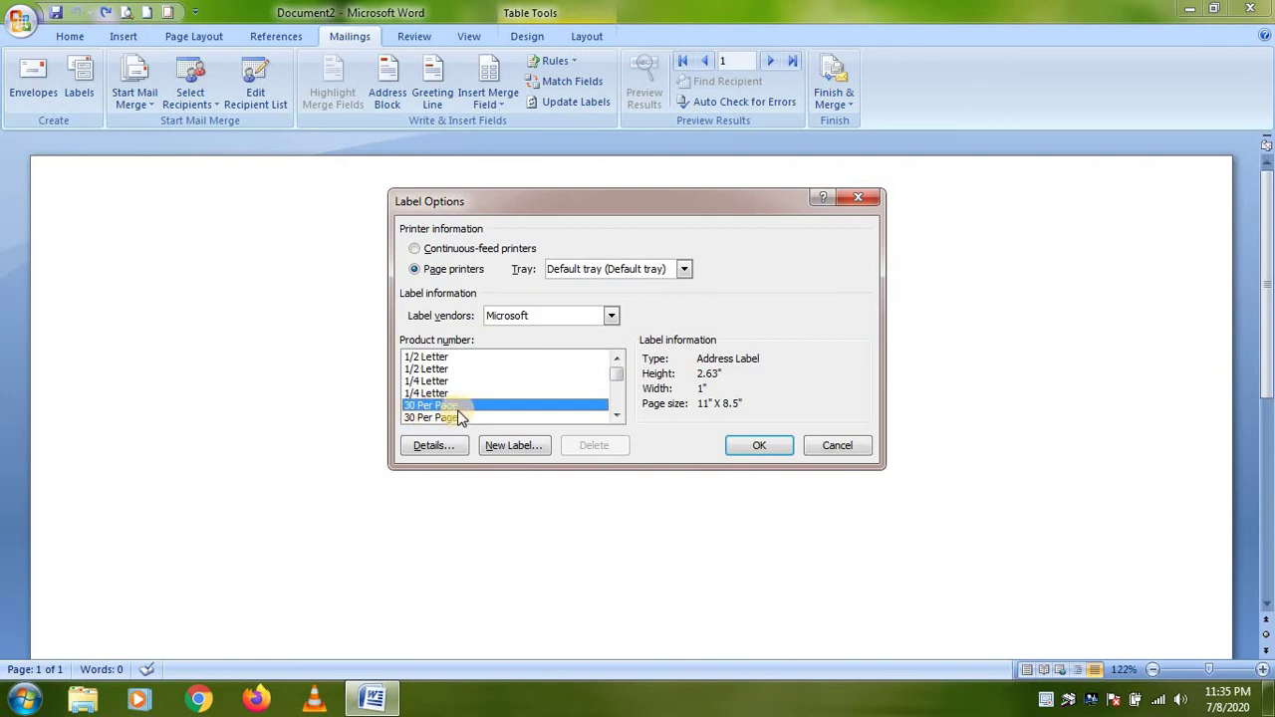
{"action": "left_click", "coordinate": [770, 445]}
{"action": "left_click", "coordinate": [603, 397]}
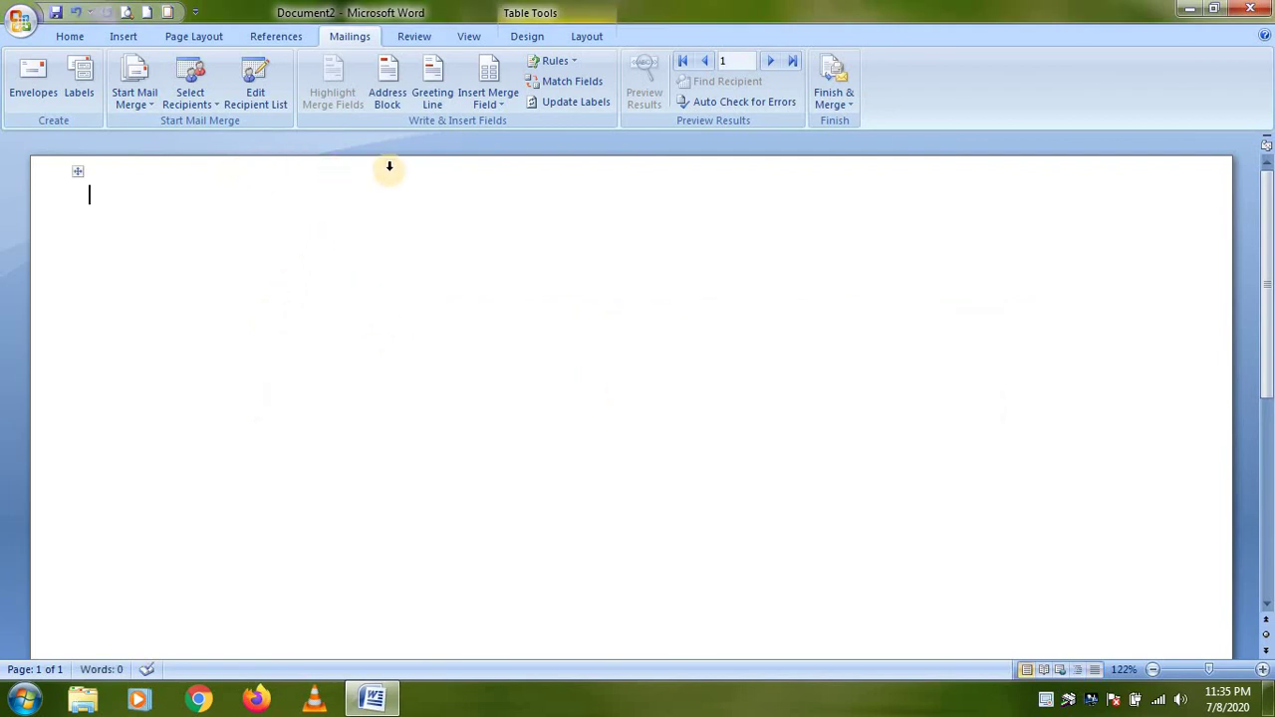
- Insert Name, D_No, Place and Pincode on separate lines in the first label, then preview
{"action": "left_click", "coordinate": [506, 102]}
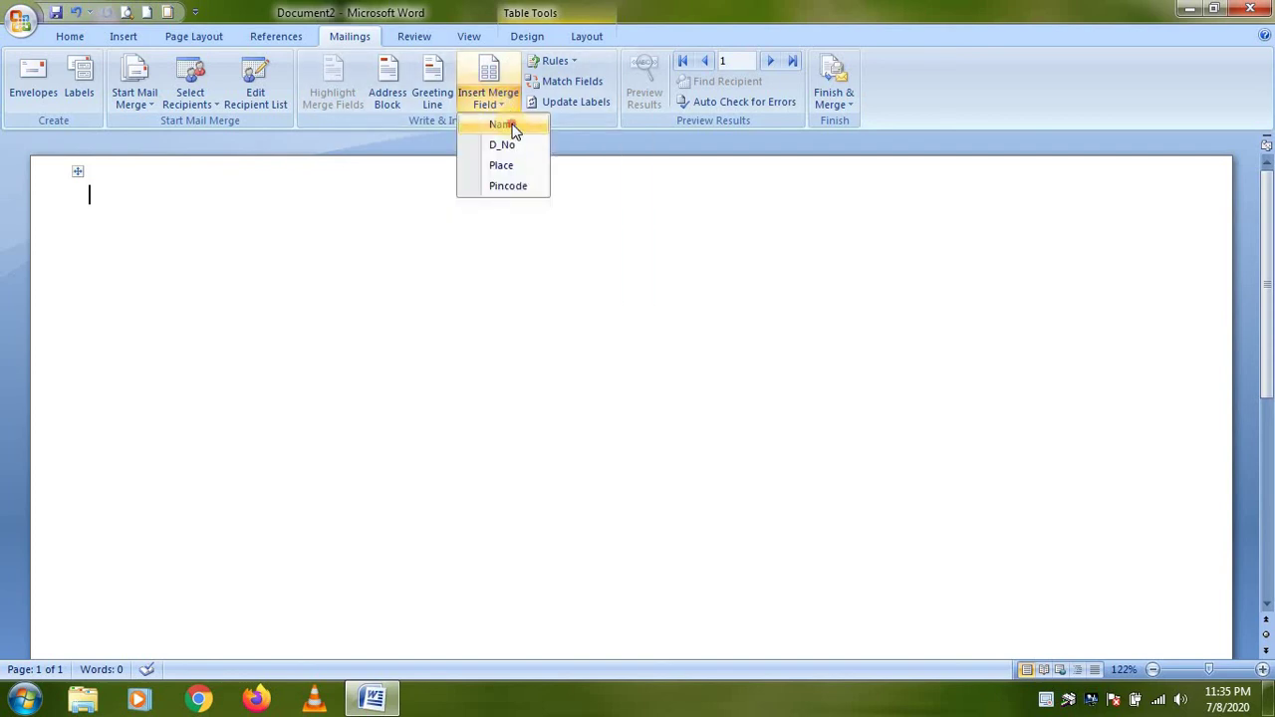
{"action": "left_click", "coordinate": [515, 130]}
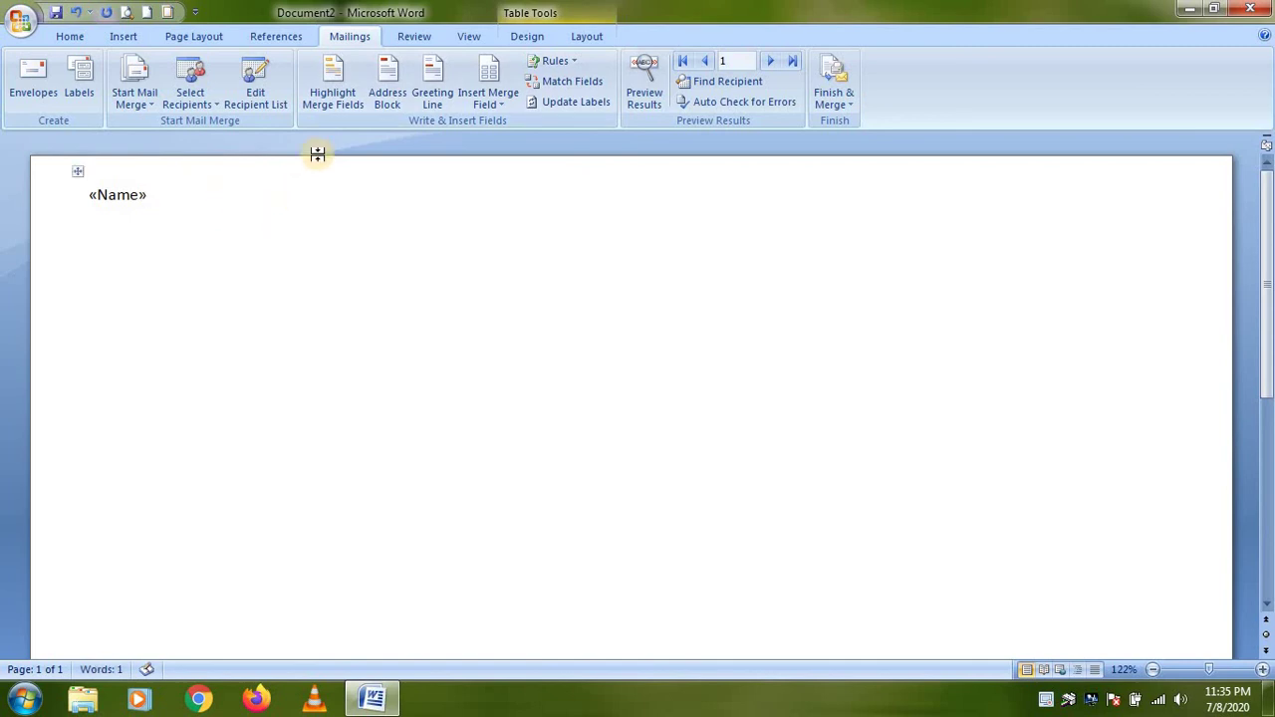
{"action": "left_click", "coordinate": [500, 99]}
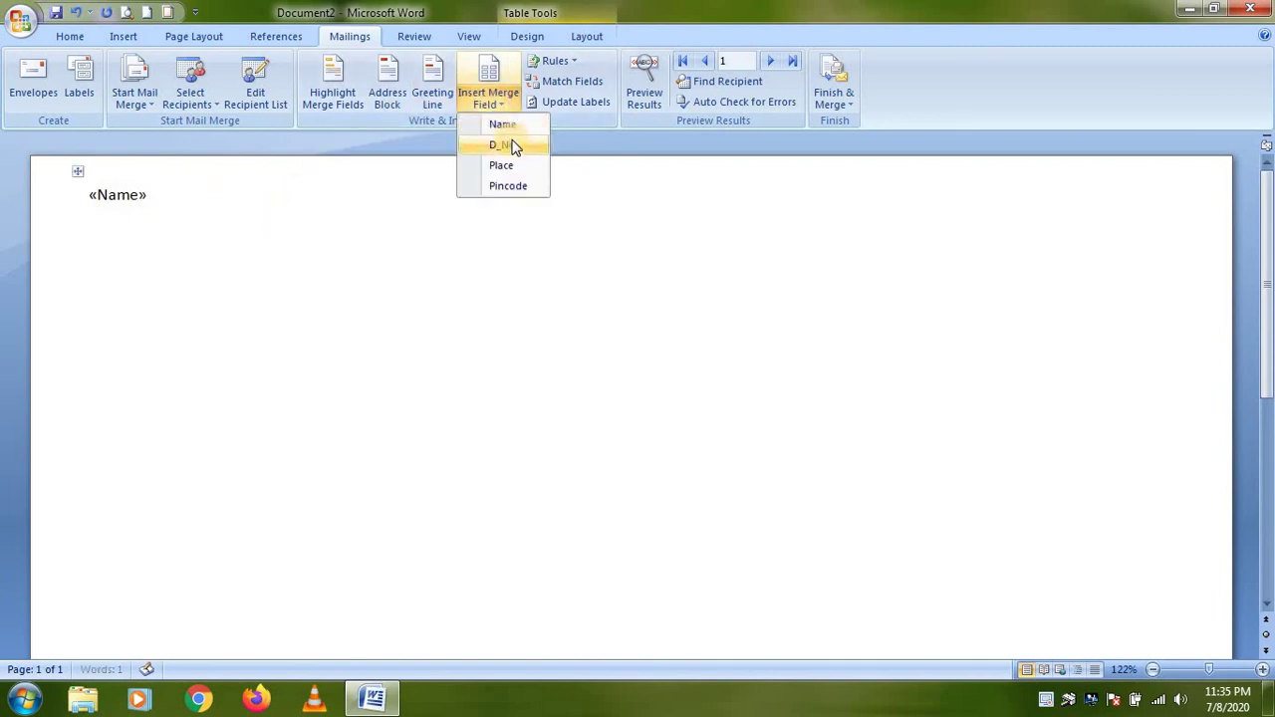
{"action": "left_click", "coordinate": [505, 145]}
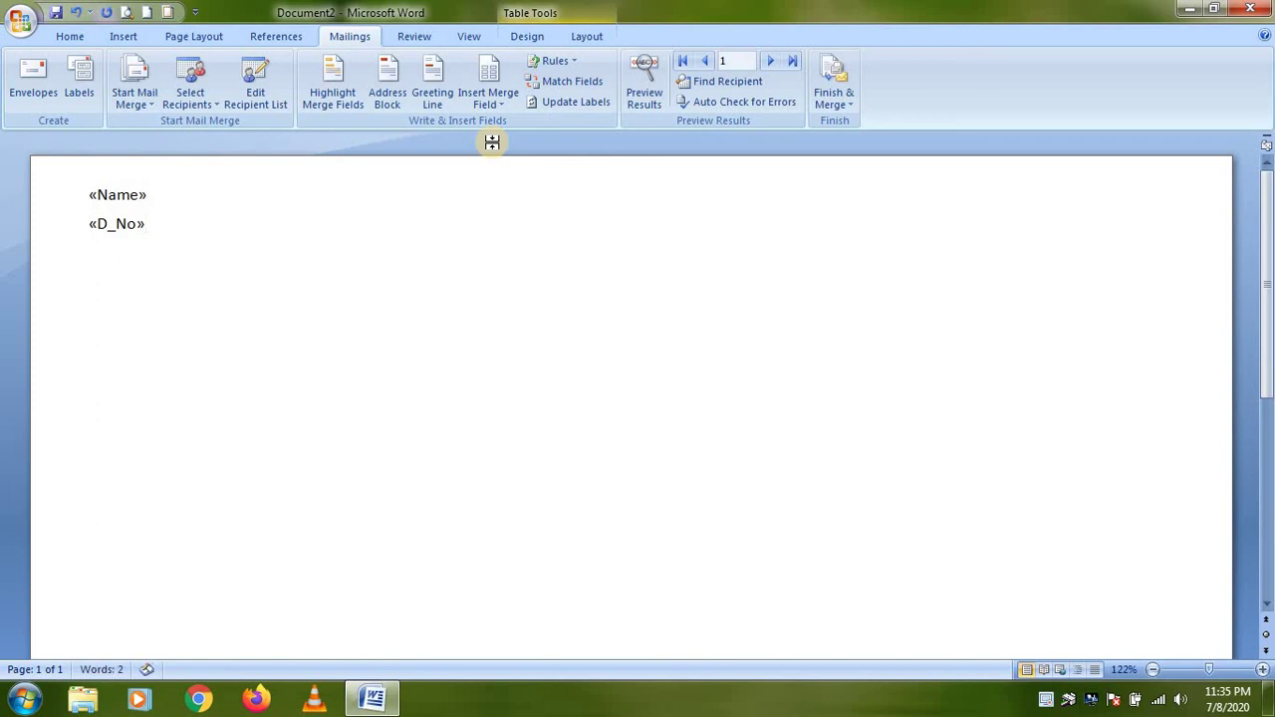
{"action": "left_click", "coordinate": [503, 99]}
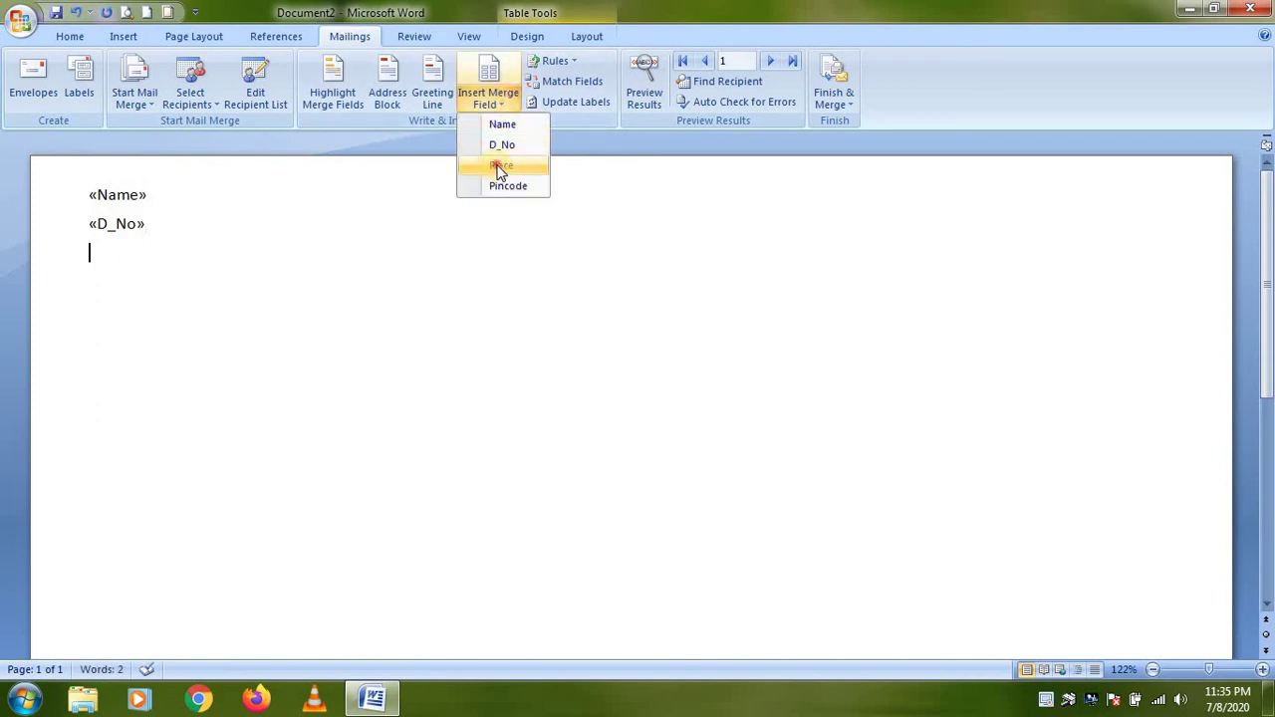
{"action": "left_click", "coordinate": [500, 168]}
{"action": "key", "text": "Return"}
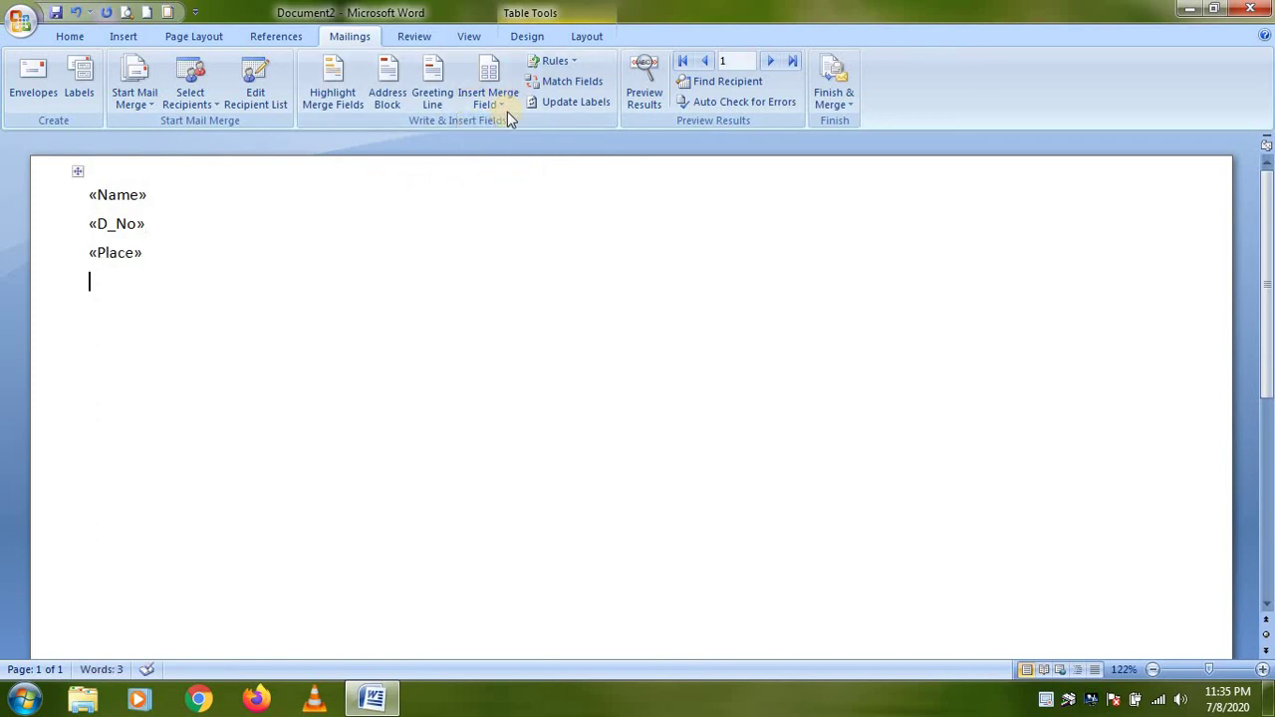
{"action": "left_click", "coordinate": [504, 99]}
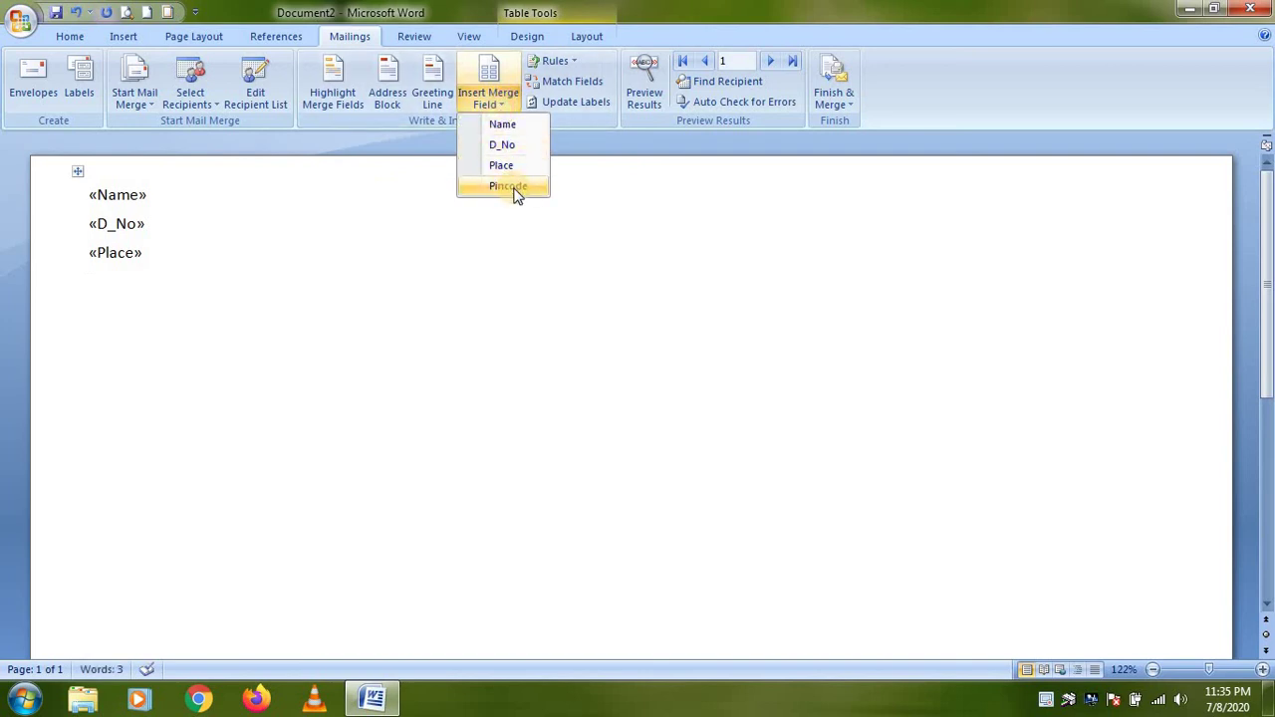
{"action": "left_click", "coordinate": [508, 187]}
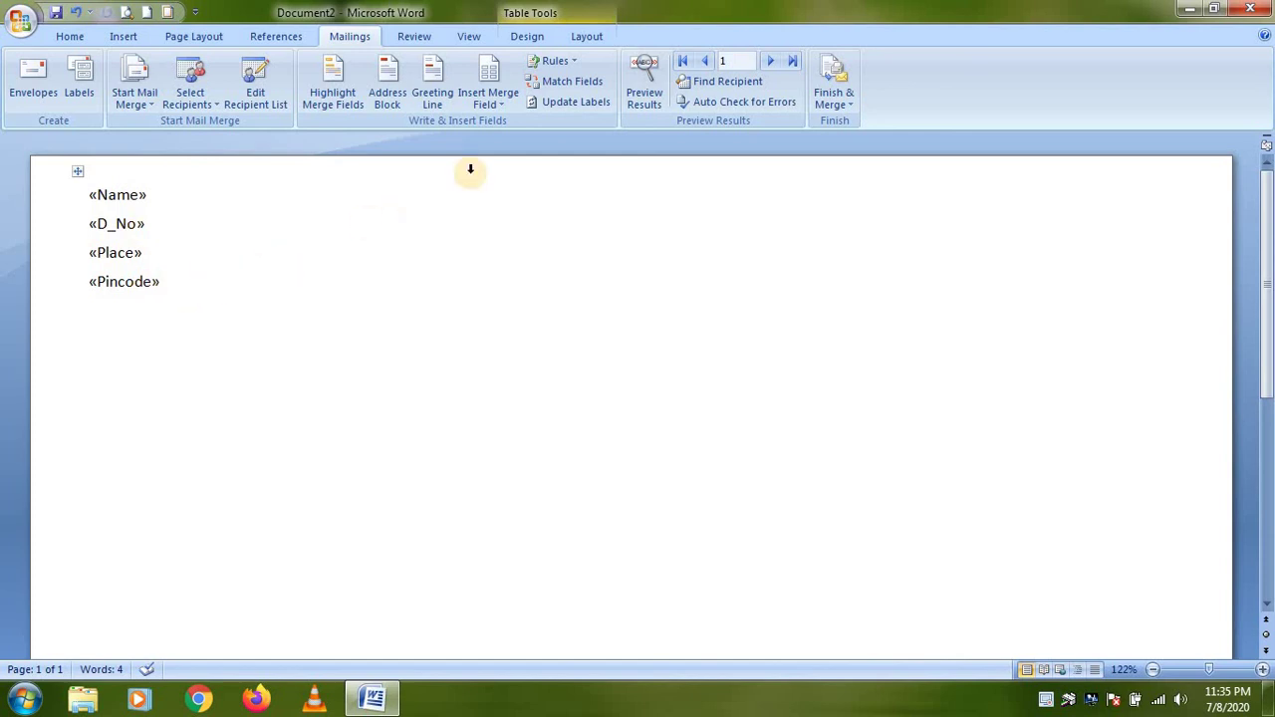
{"action": "left_click", "coordinate": [644, 97]}
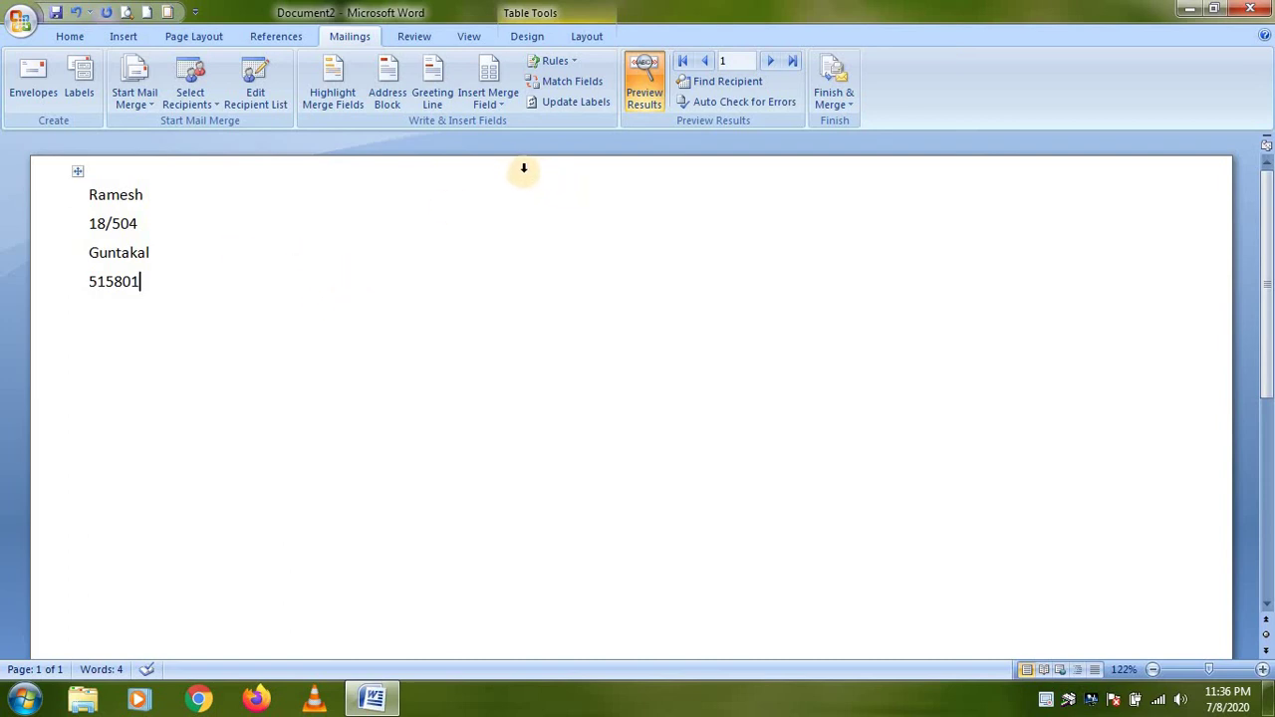
- Turn off the preview and apply Update Labels to fill every label with the fields
{"action": "left_click", "coordinate": [644, 90]}
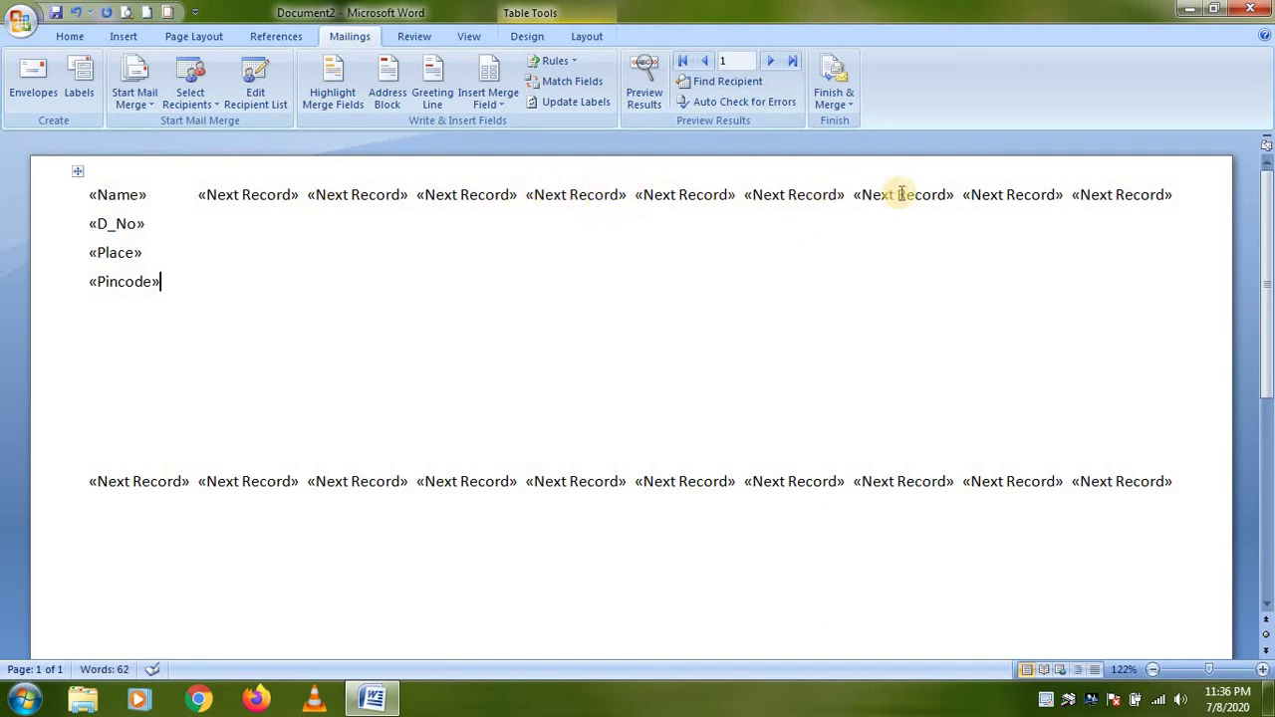
{"action": "scroll", "coordinate": [735, 494], "scroll_direction": "down", "scroll_amount": 3}
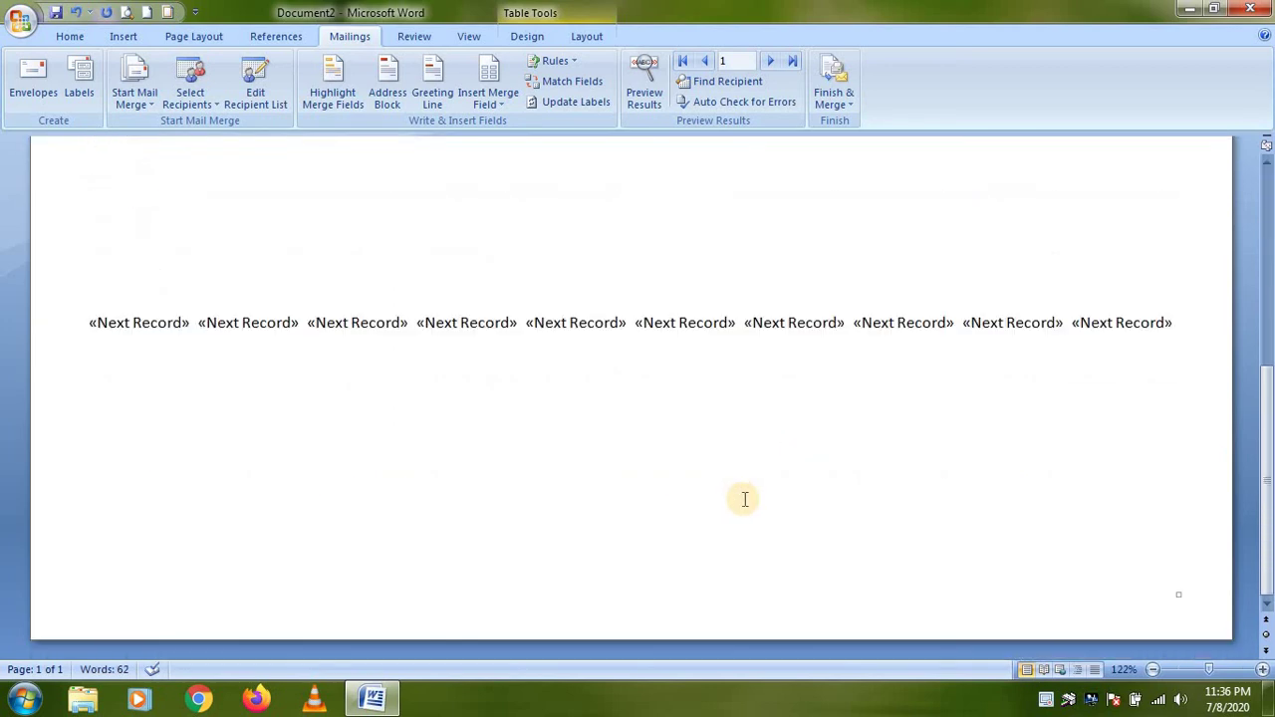
{"action": "scroll", "coordinate": [744, 499], "scroll_direction": "up", "scroll_amount": 3}
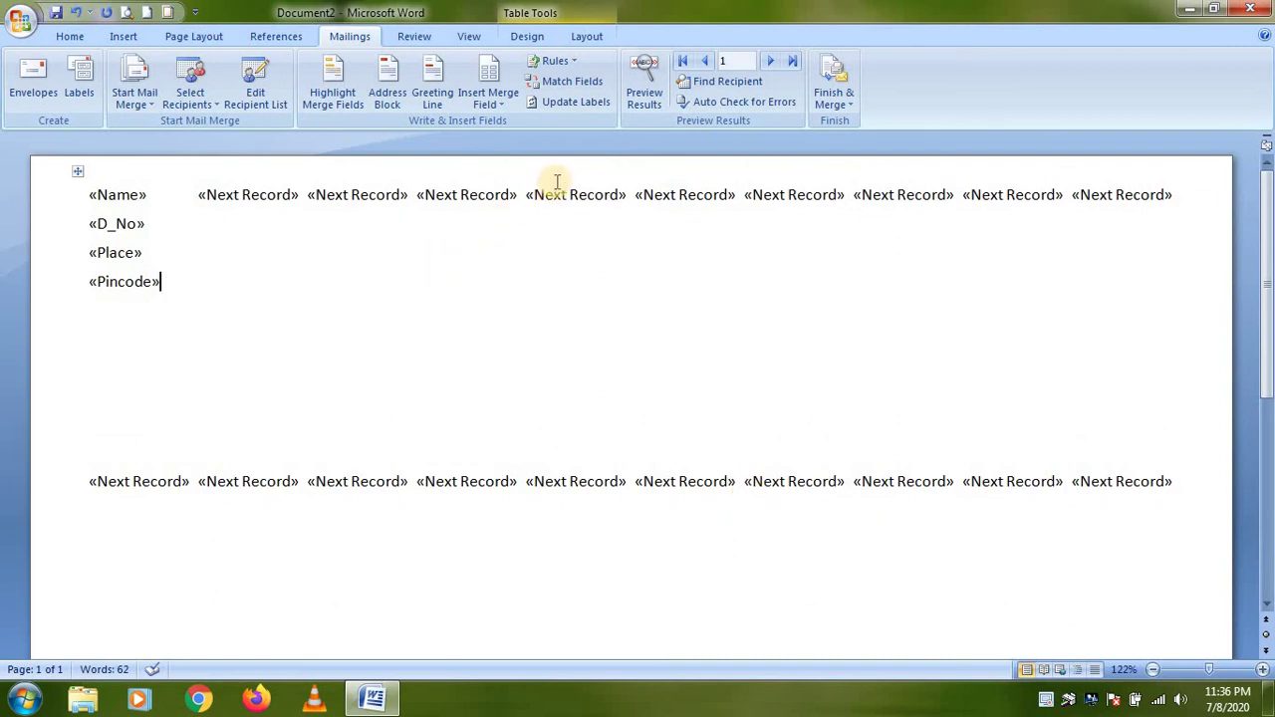
{"action": "left_click", "coordinate": [580, 102]}
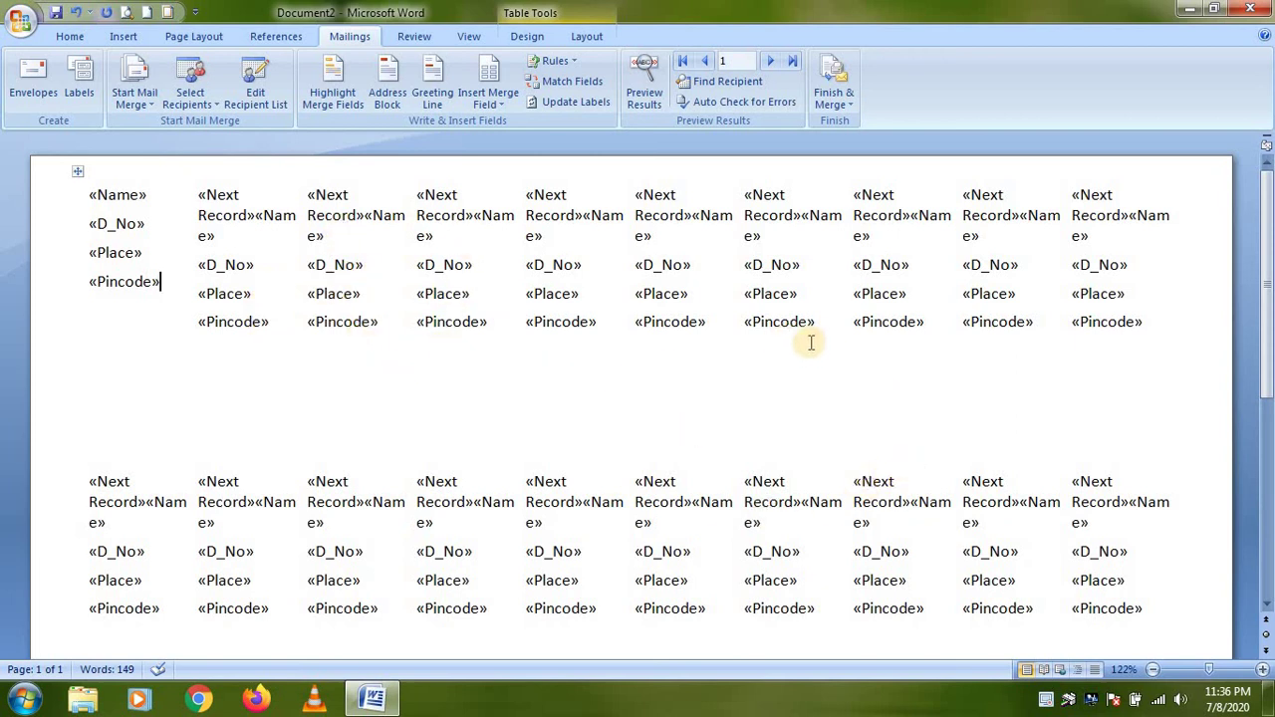
- Merge all label records into Labels5 and look over the eight recipients' labels
{"action": "left_click", "coordinate": [849, 102]}
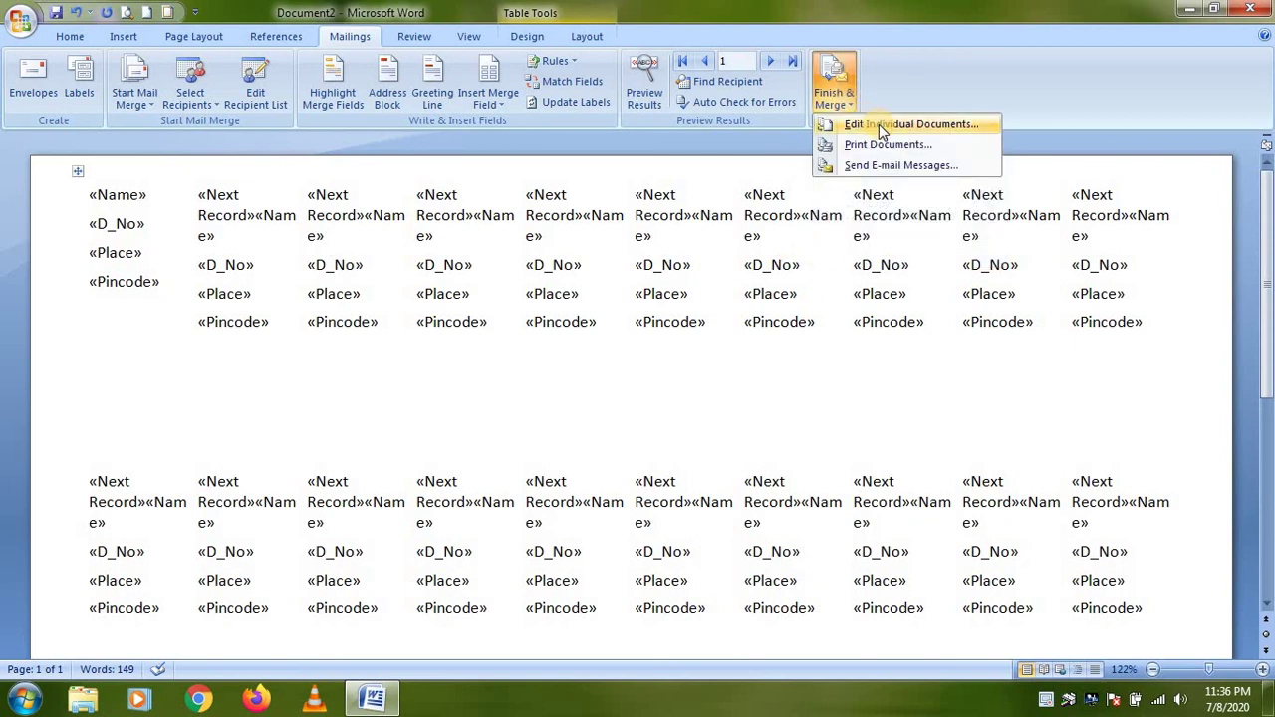
{"action": "left_click", "coordinate": [886, 128]}
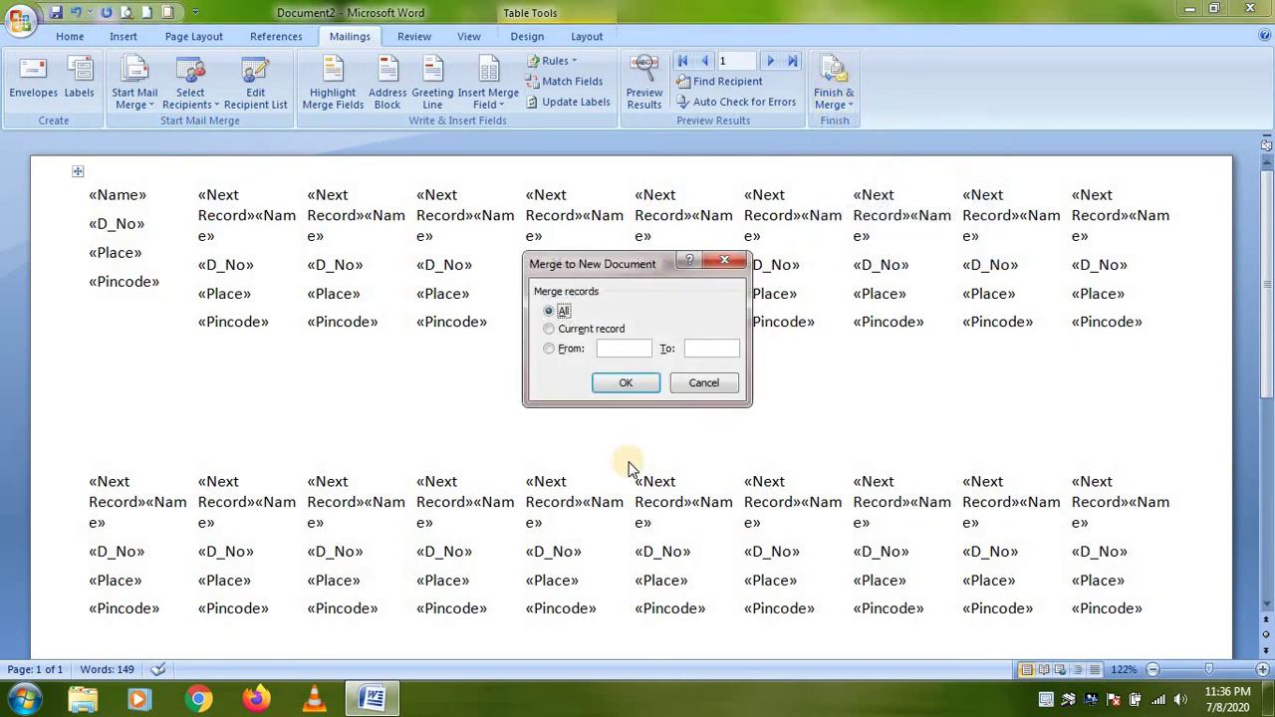
{"action": "left_click", "coordinate": [622, 385]}
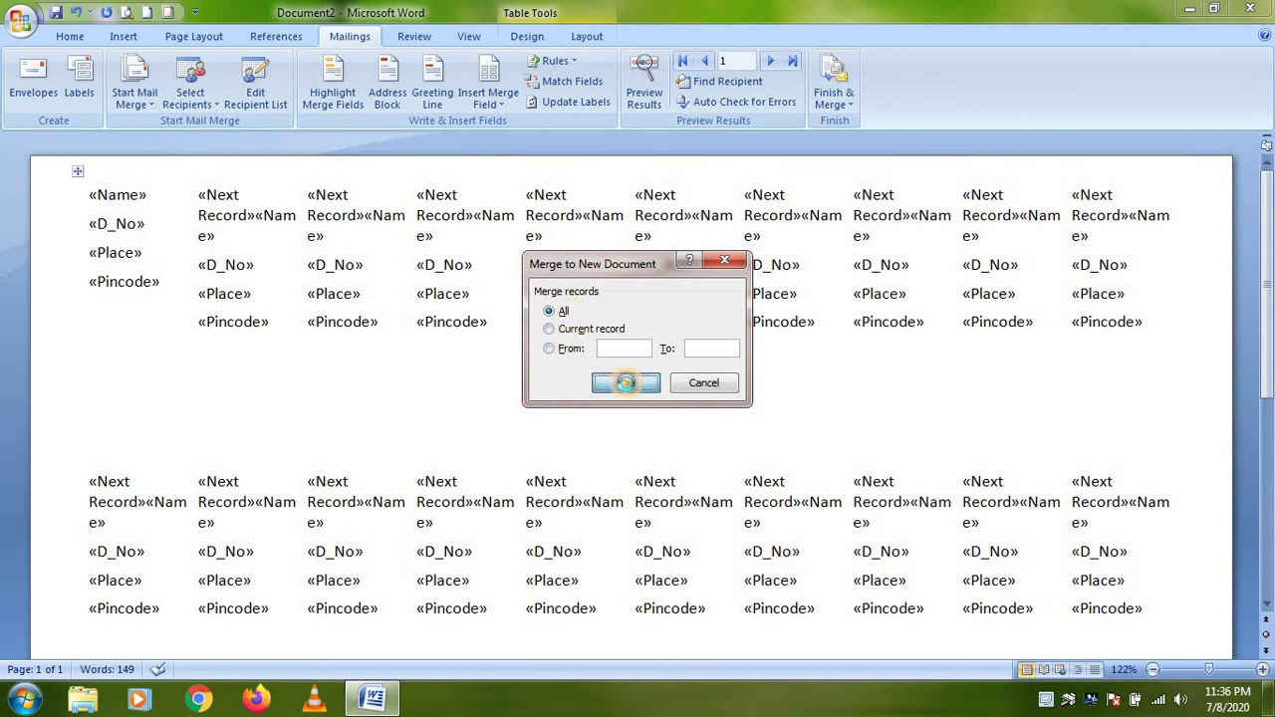
{"action": "scroll", "coordinate": [570, 412], "scroll_direction": "down", "scroll_amount": 2}
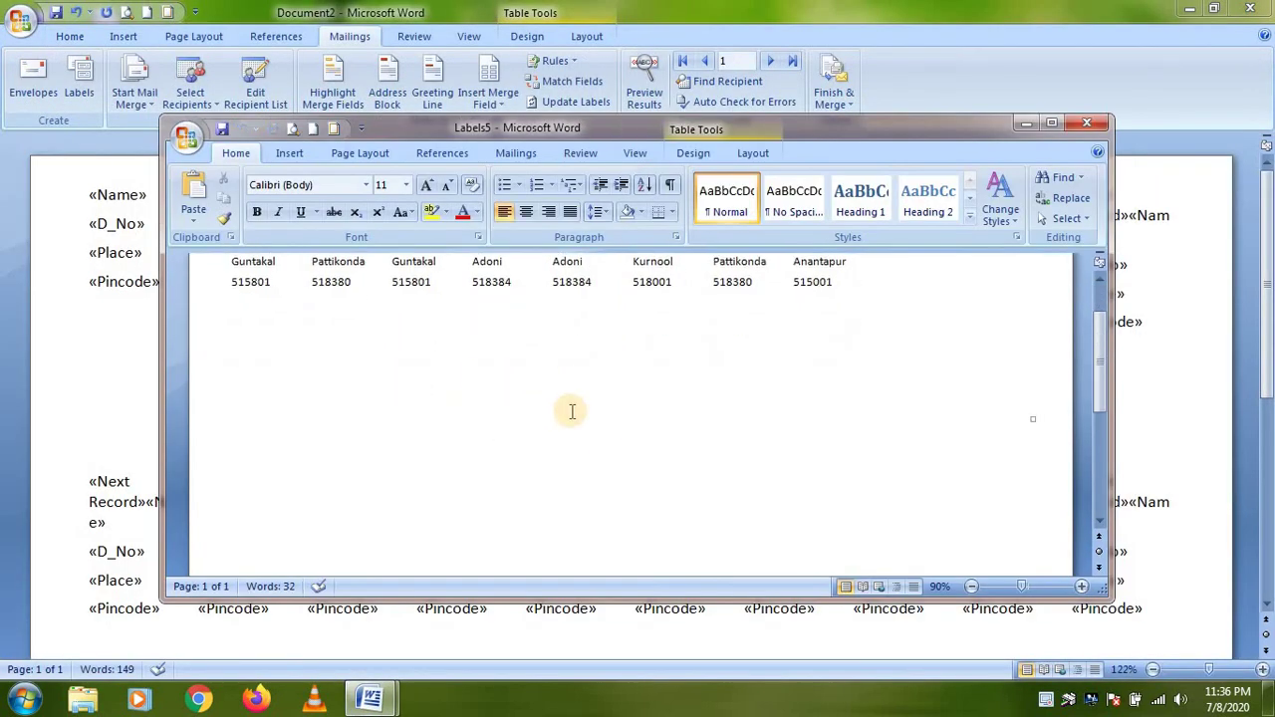
{"action": "scroll", "coordinate": [570, 413], "scroll_direction": "down", "scroll_amount": 3}
{"action": "scroll", "coordinate": [570, 413], "scroll_direction": "up", "scroll_amount": 5}
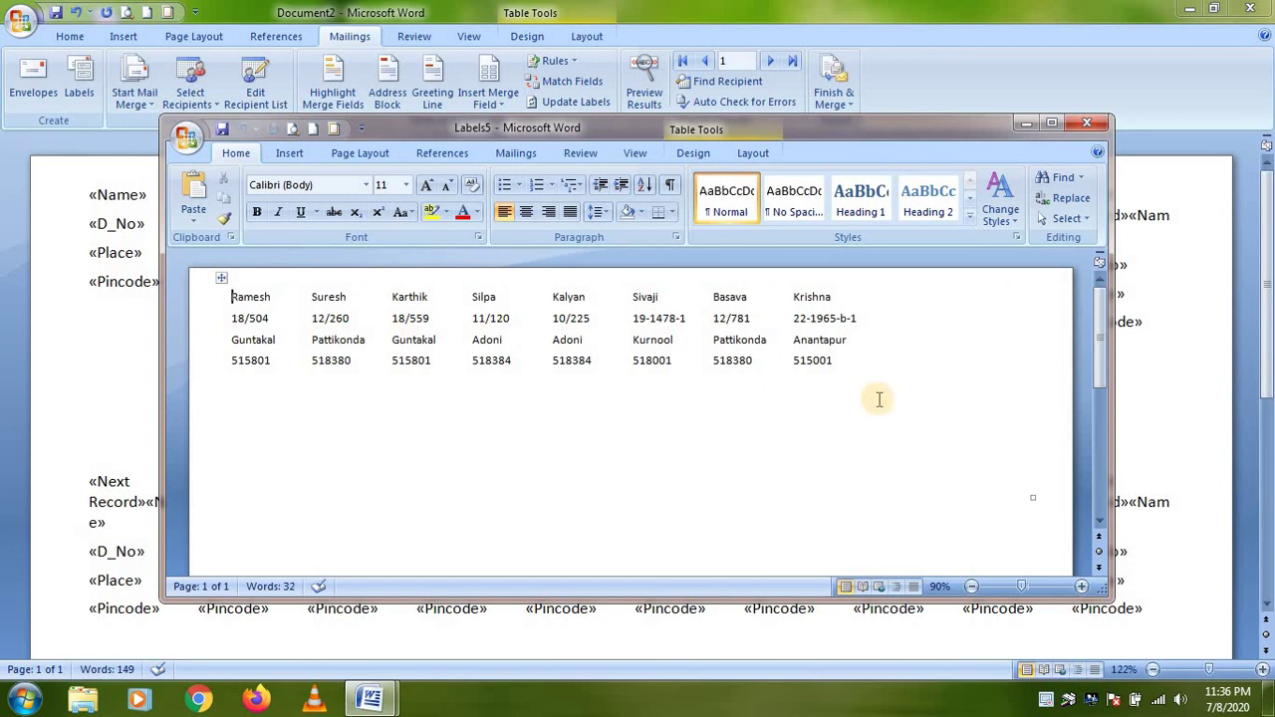
{"action": "scroll", "coordinate": [925, 411], "scroll_direction": "down", "scroll_amount": 5}
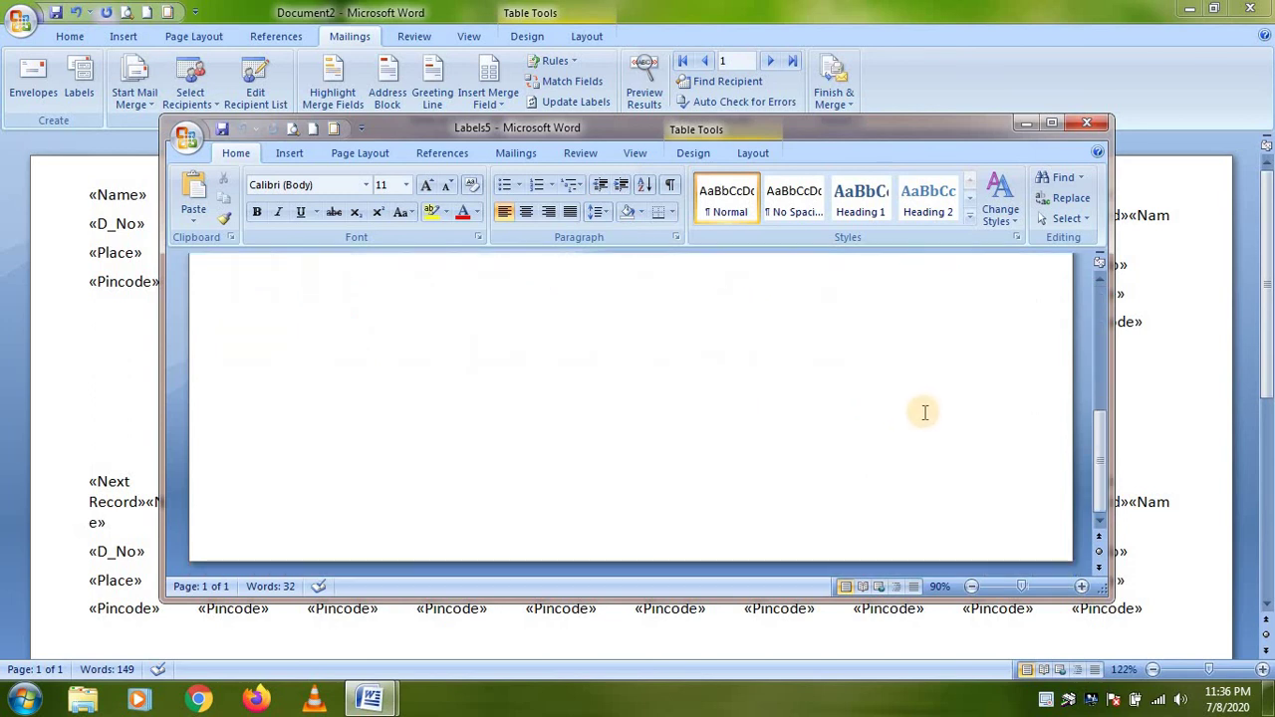
{"action": "scroll", "coordinate": [925, 412], "scroll_direction": "up", "scroll_amount": 5}
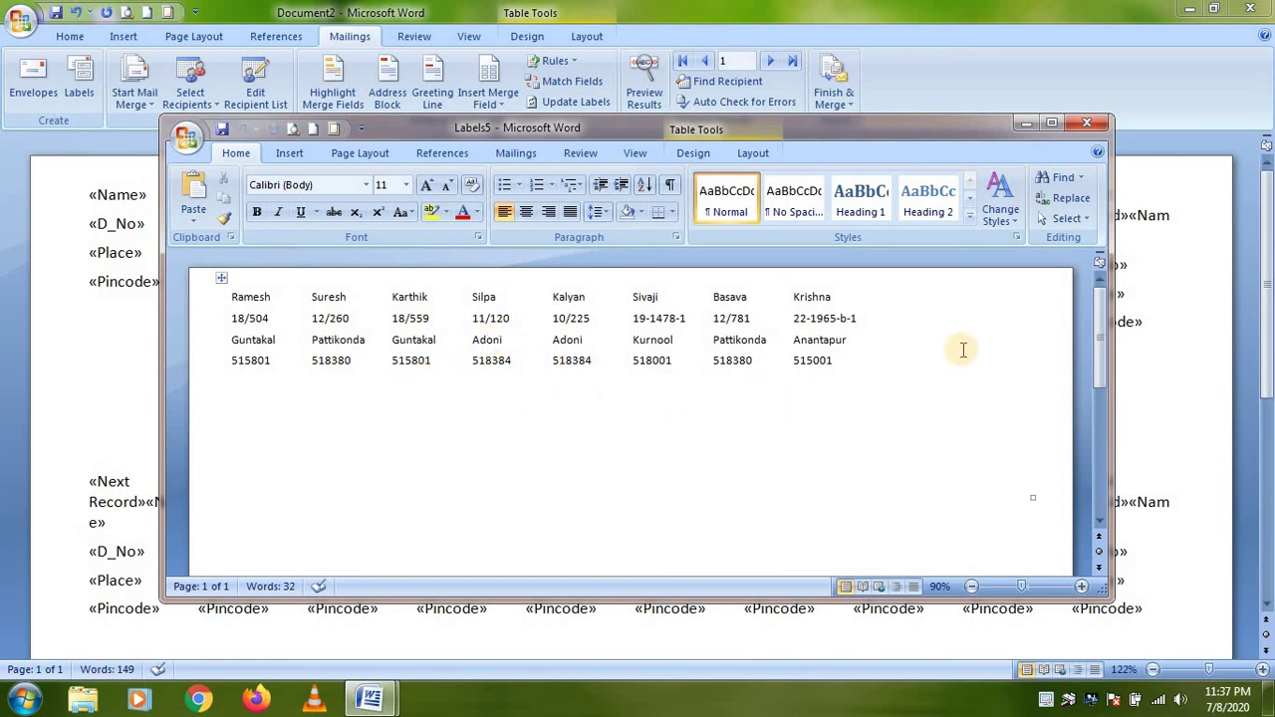
- Close the merged Labels5 document without saving, back to the Document2 label template
{"action": "left_click", "coordinate": [1093, 124]}
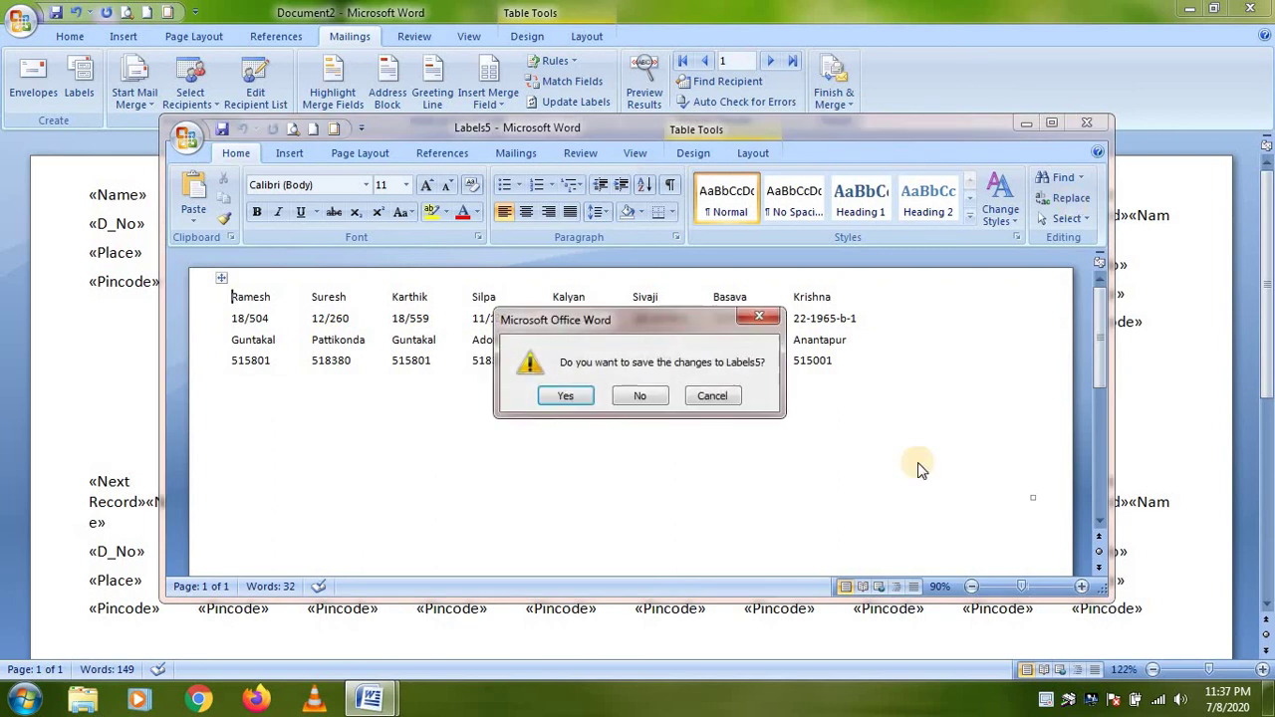
{"action": "left_click", "coordinate": [639, 392]}
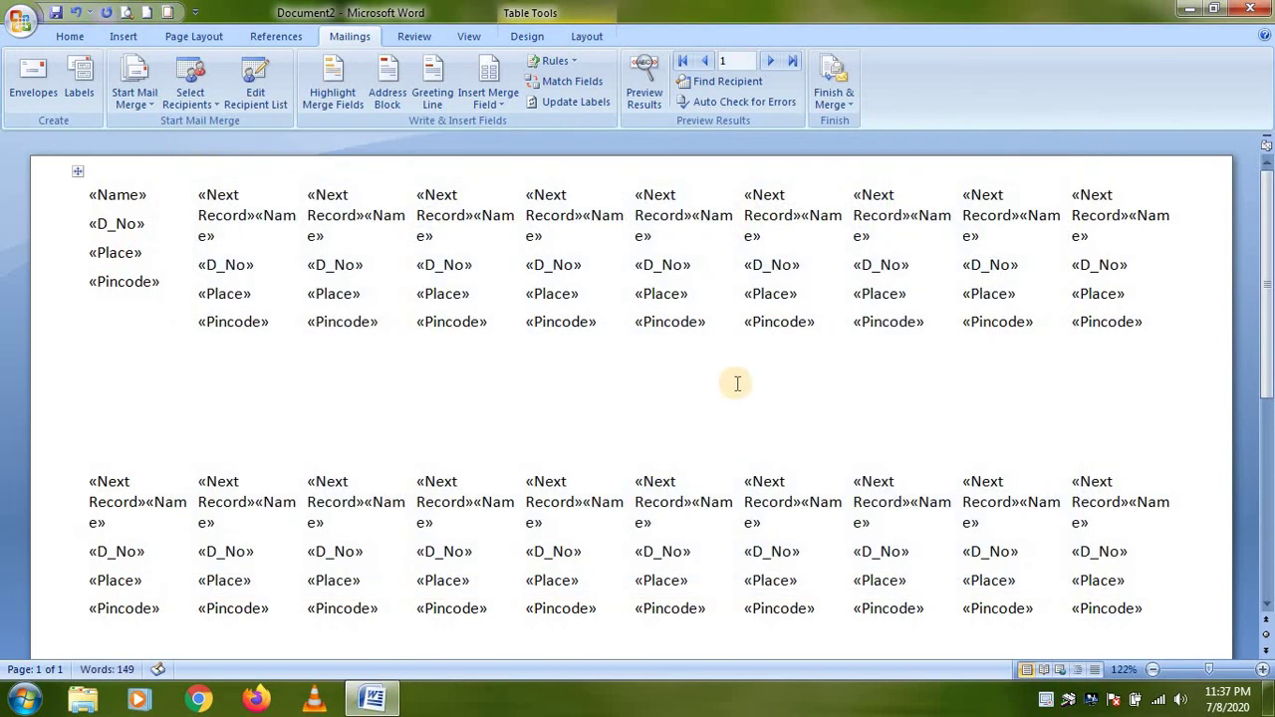